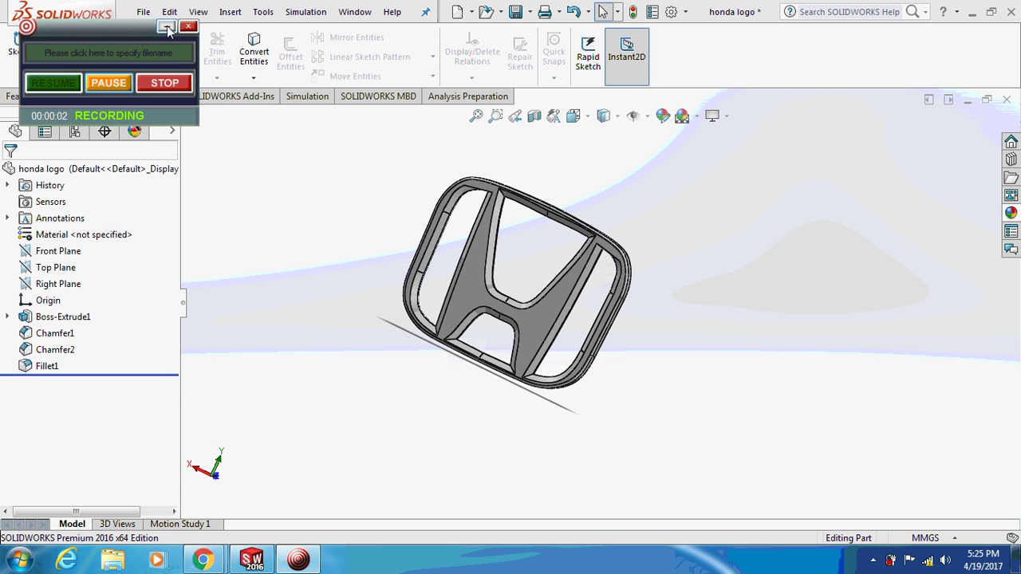
# Step: Rotate the finished Honda logo part to a near-front view
pyautogui.click(167, 27)
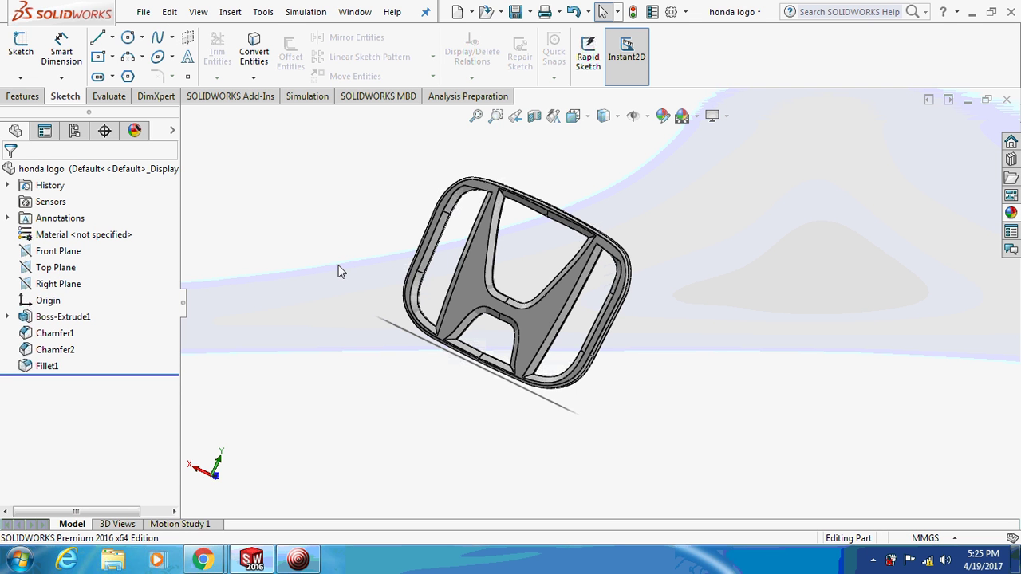
pyautogui.moveTo(335, 265)
pyautogui.mouseDown(button='middle')
pyautogui.moveTo(588, 378)
pyautogui.moveTo(357, 346)
pyautogui.moveTo(337, 301)
pyautogui.mouseUp(button='middle')
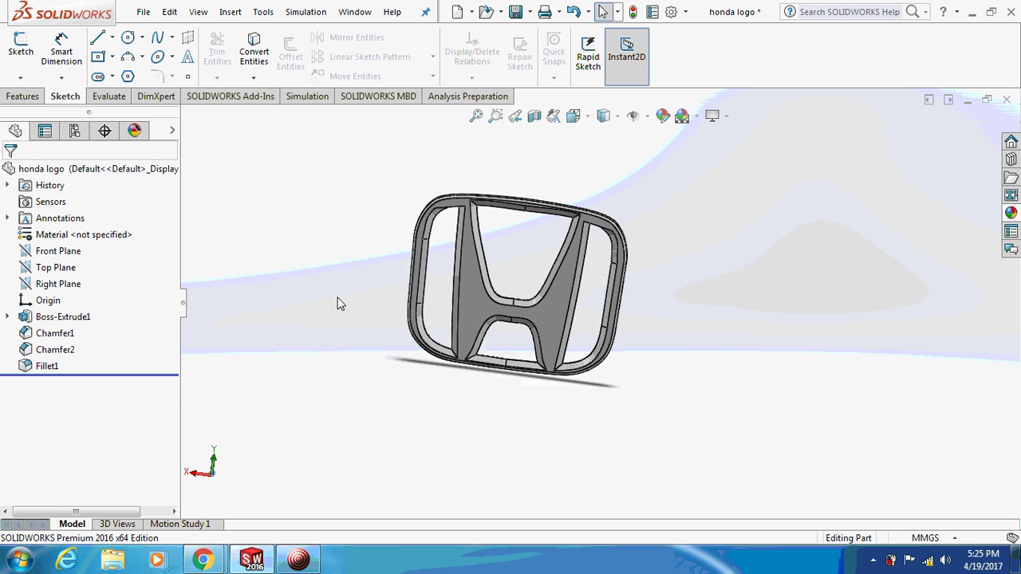
# Step: Create a new SOLIDWORKS part document
pyautogui.click(143, 11)
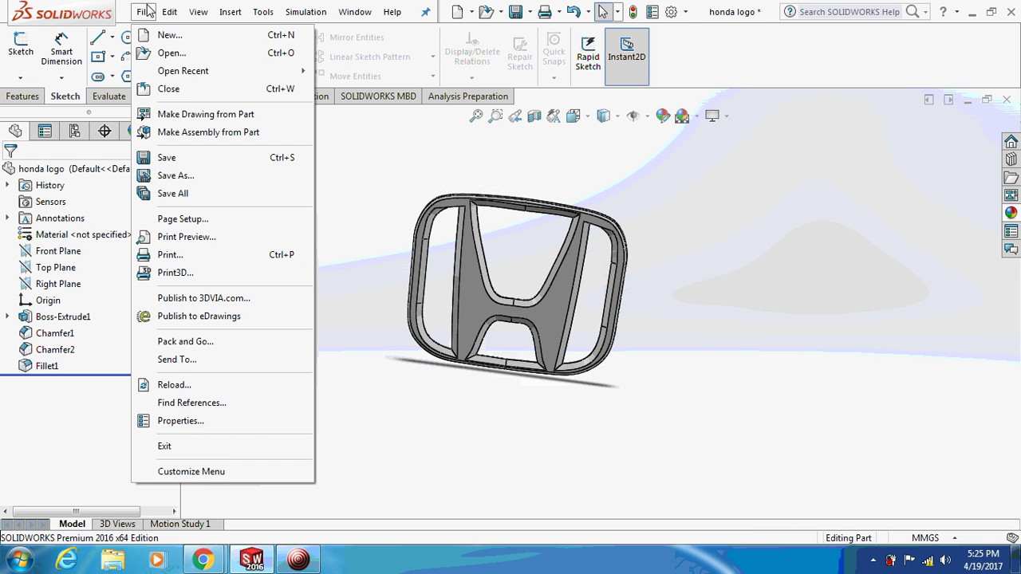
pyautogui.click(160, 35)
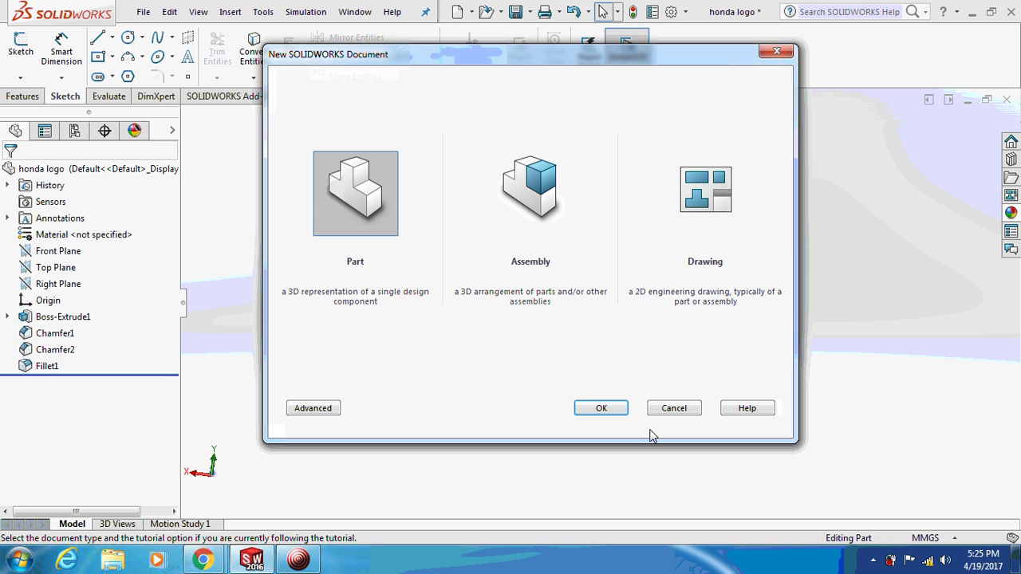
pyautogui.click(620, 415)
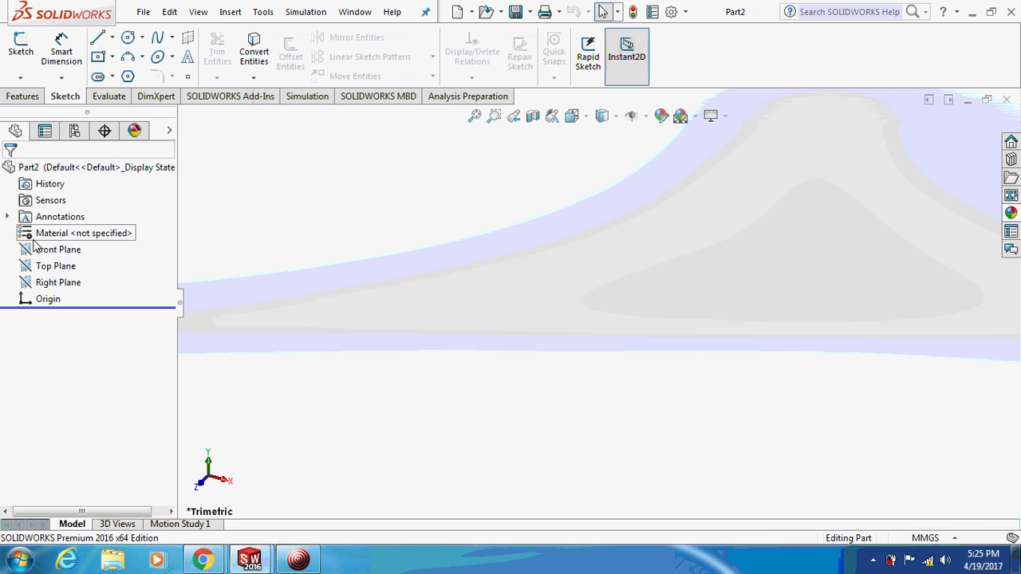
# Step: Start a new sketch on the part's Front Plane
pyautogui.click(48, 250)
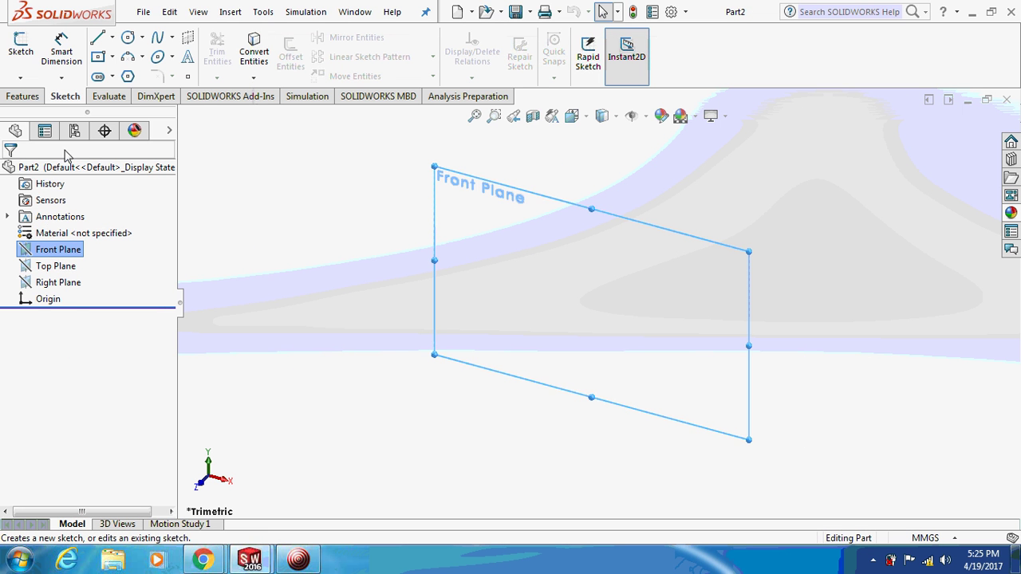
pyautogui.click(21, 46)
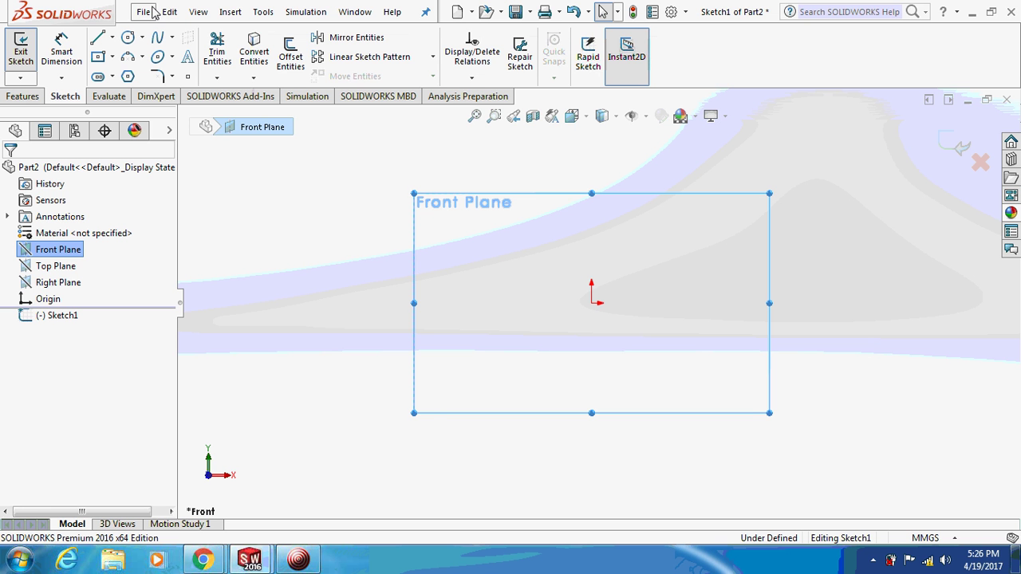
pyautogui.click(263, 12)
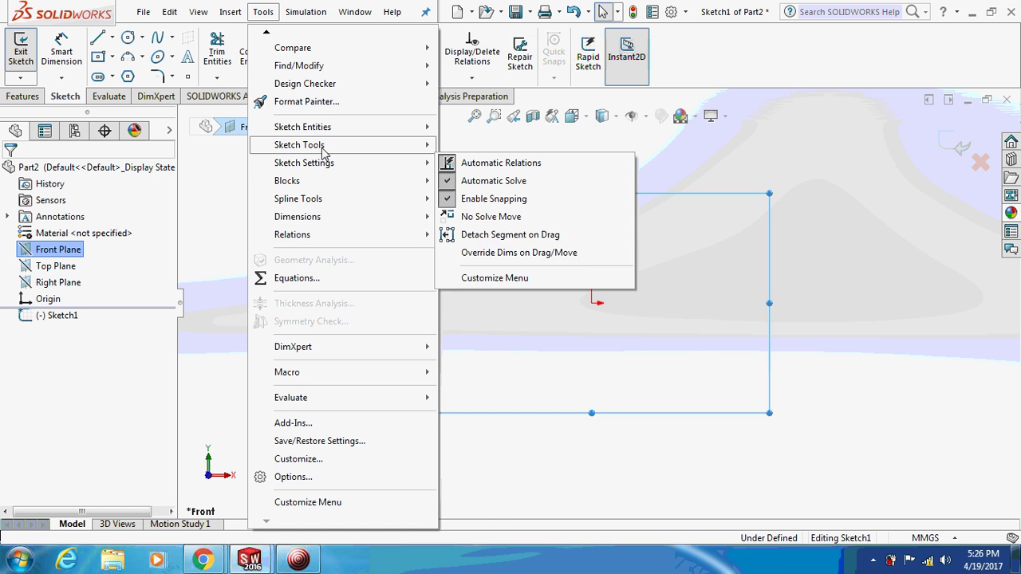
pyautogui.moveTo(299, 145)
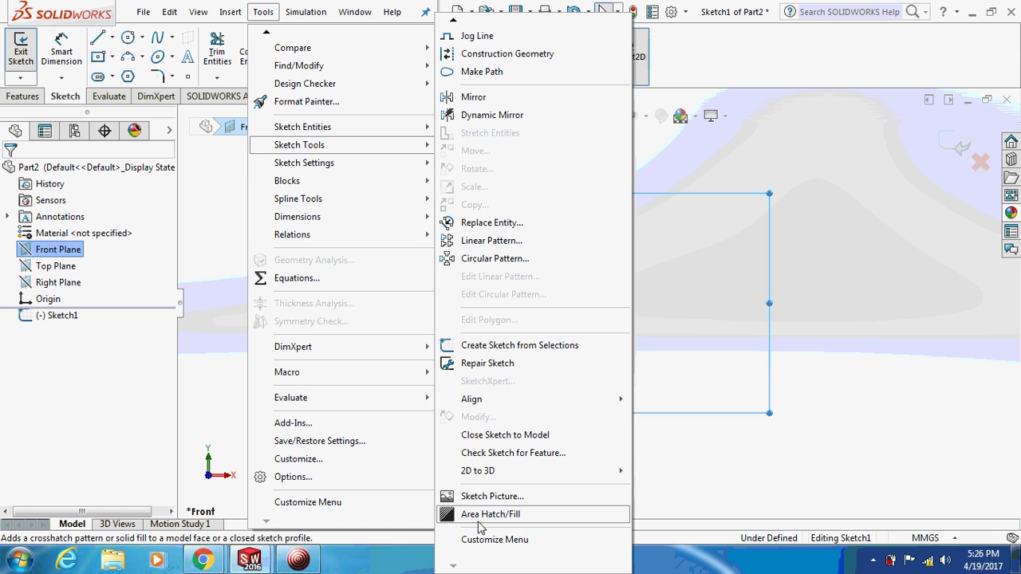
# Step: Insert the Honda logo image as a sketch picture sized 75 mm wide
pyautogui.click(485, 496)
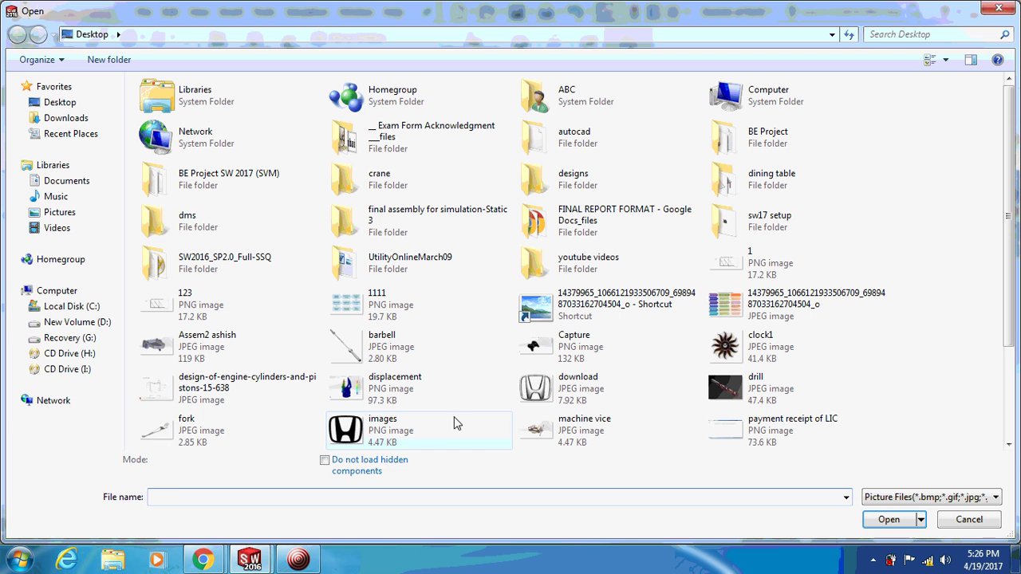
pyautogui.click(404, 436)
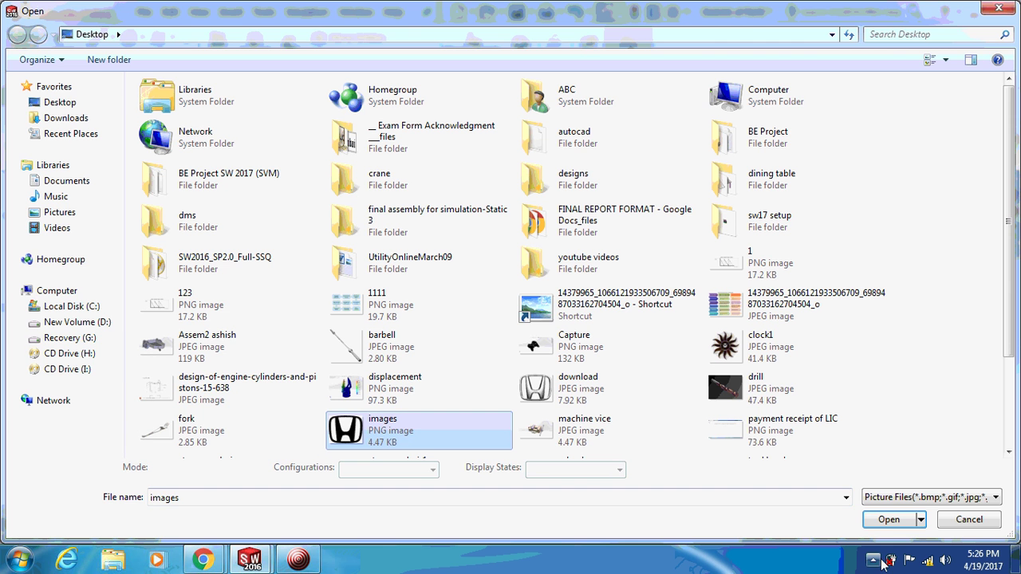
pyautogui.click(883, 522)
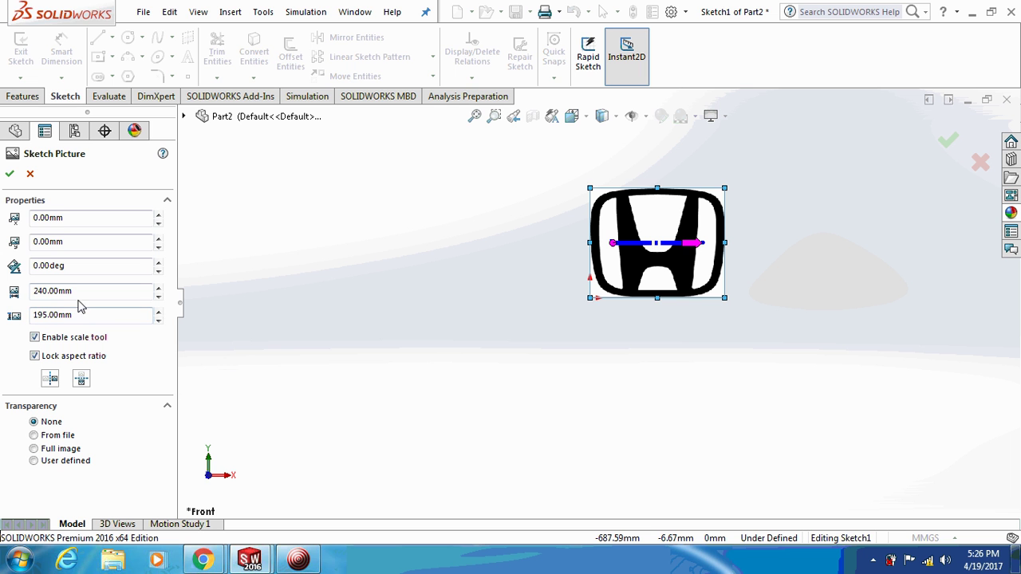
pyautogui.moveTo(83, 299); pyautogui.dragTo(1, 307)
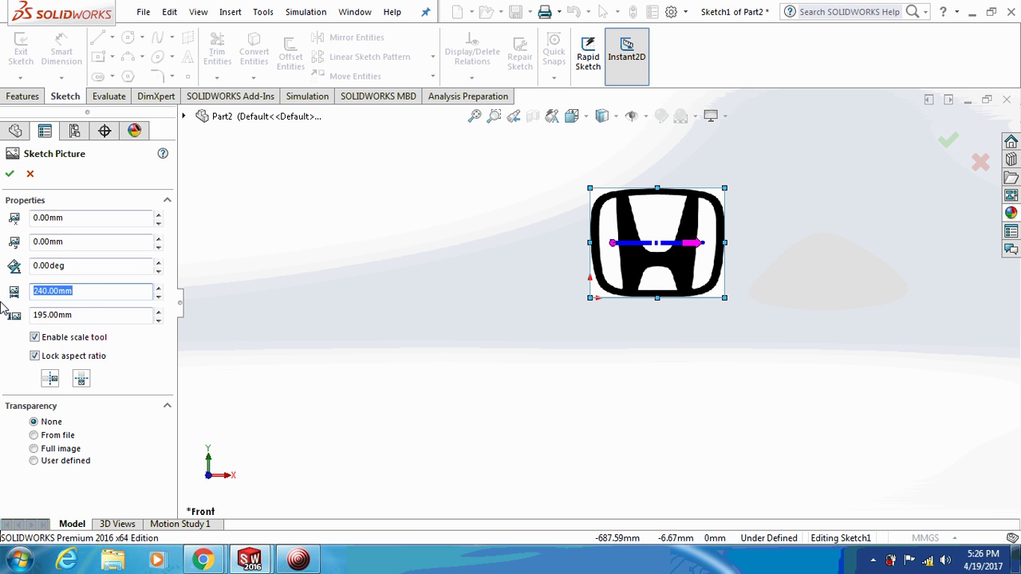
pyautogui.write('75')
pyautogui.press('Return')
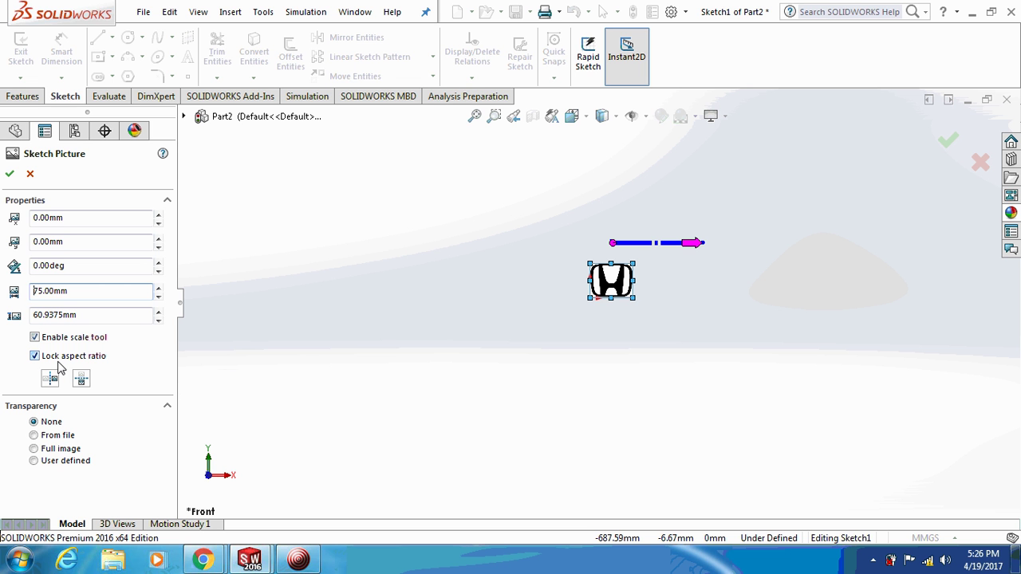
# Step: Accept the sketch picture and zoom in close on the logo image
pyautogui.click(9, 173)
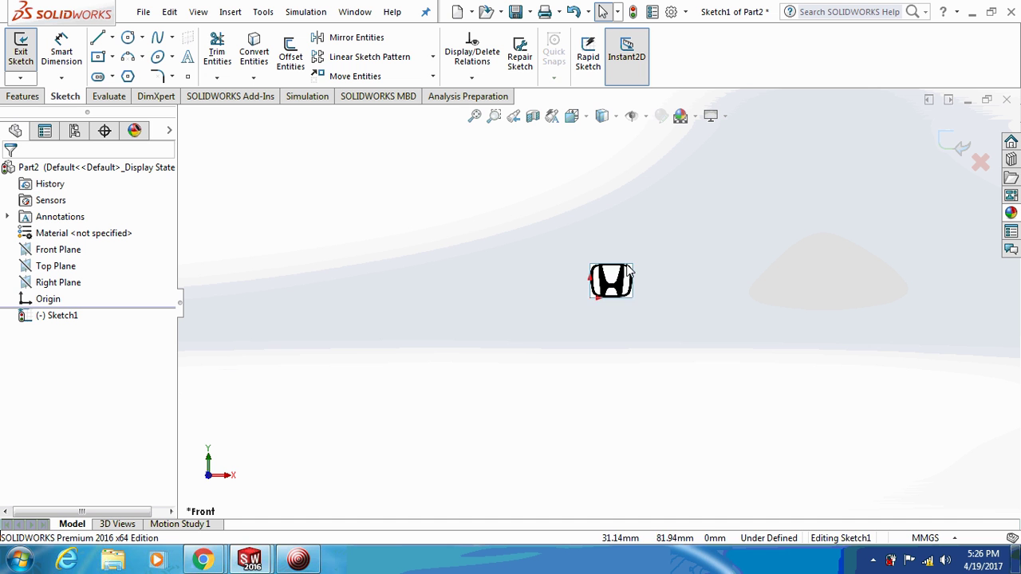
pyautogui.scroll(-1, 627, 324)
pyautogui.scroll(-1, 628, 323)
pyautogui.scroll(1, 634, 264)
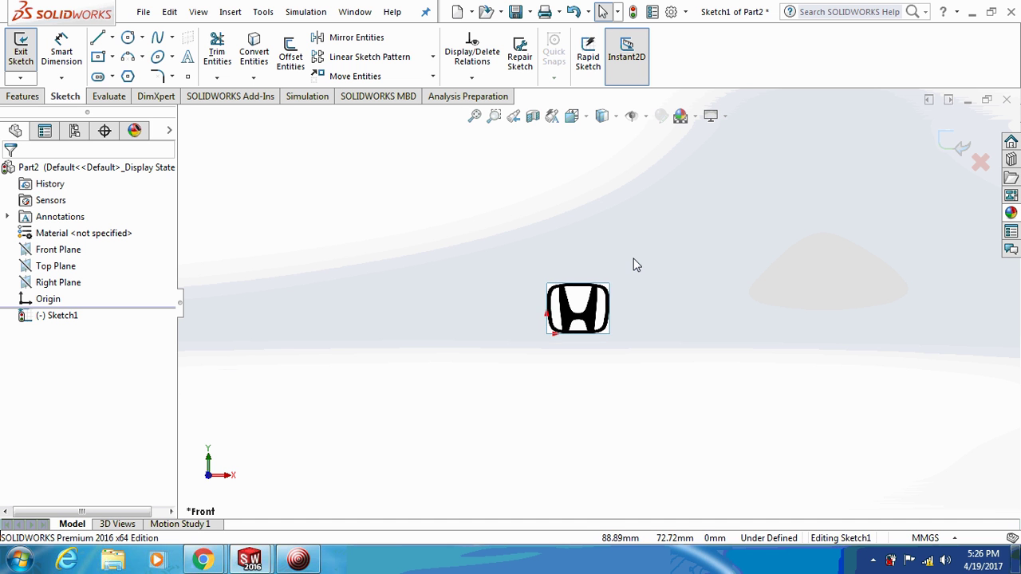
pyautogui.scroll(-1, 582, 328)
pyautogui.scroll(-1, 611, 258)
pyautogui.scroll(-1, 611, 258)
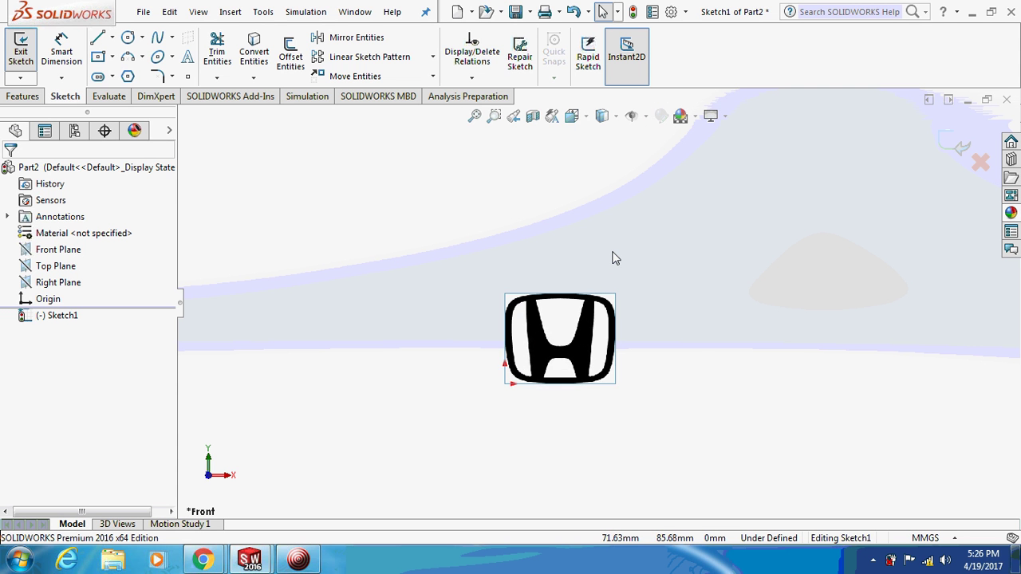
pyautogui.scroll(-1, 611, 257)
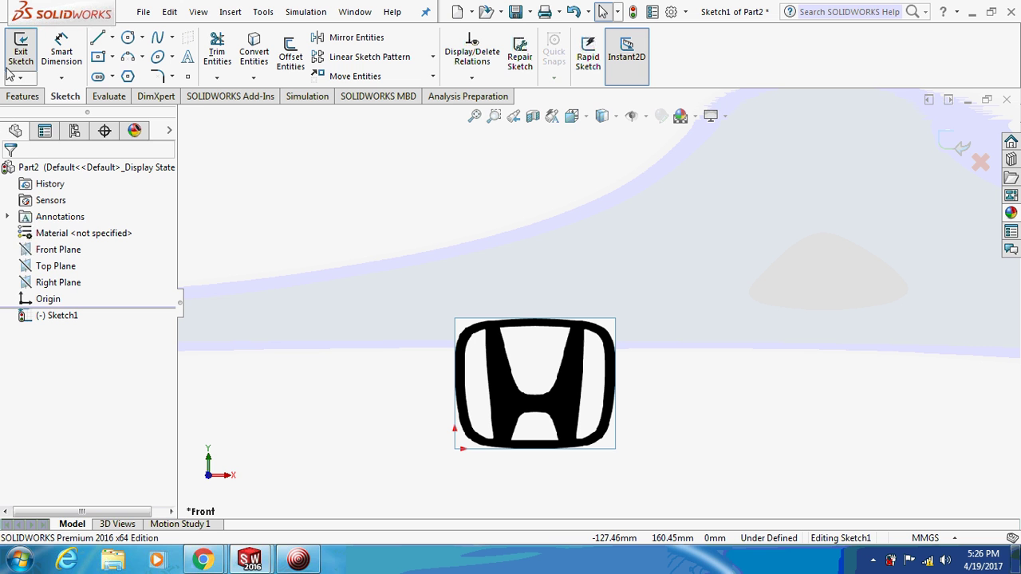
# Step: Draw a vertical construction centreline through the logo
pyautogui.click(99, 38)
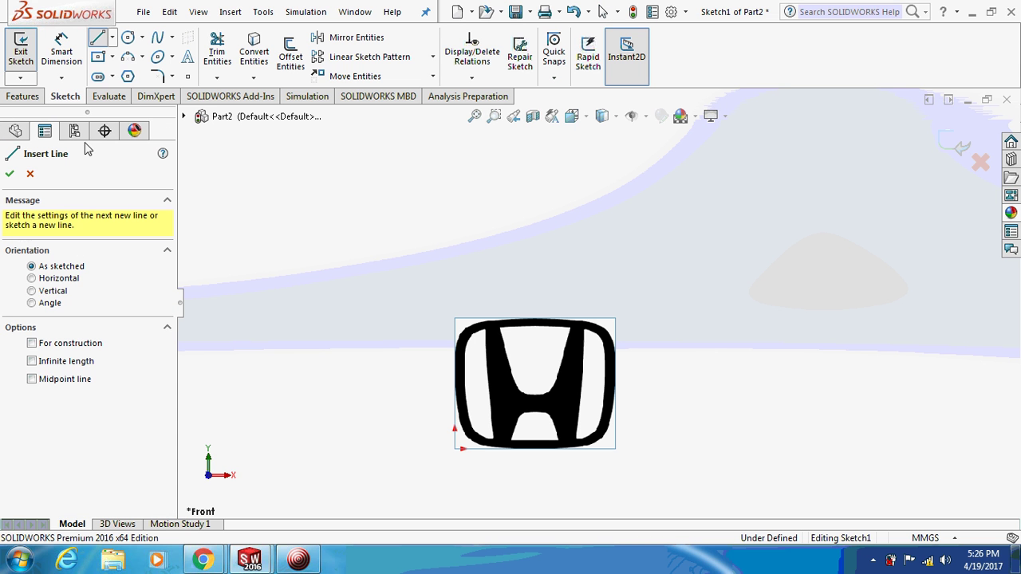
pyautogui.click(32, 343)
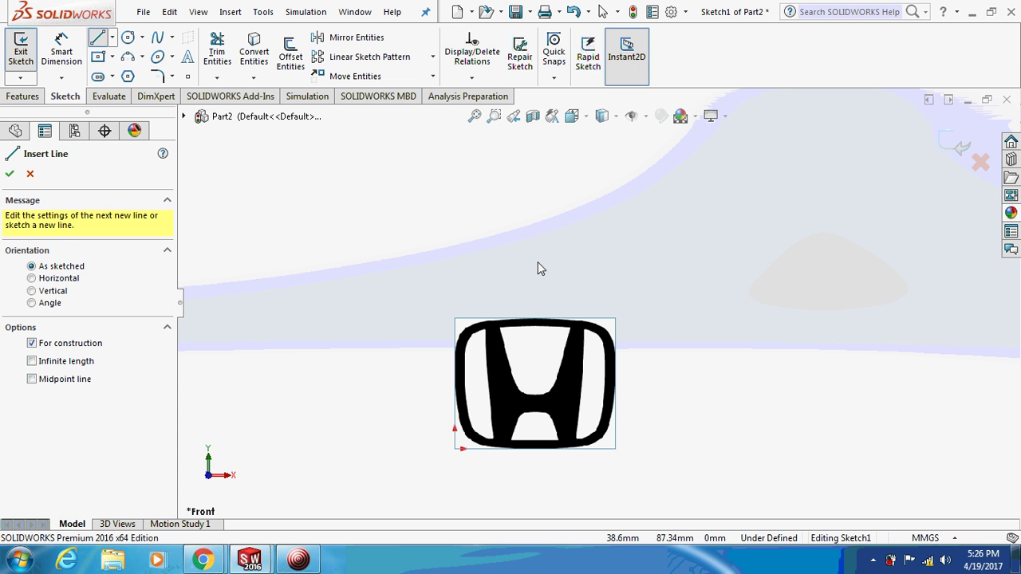
pyautogui.click(538, 262)
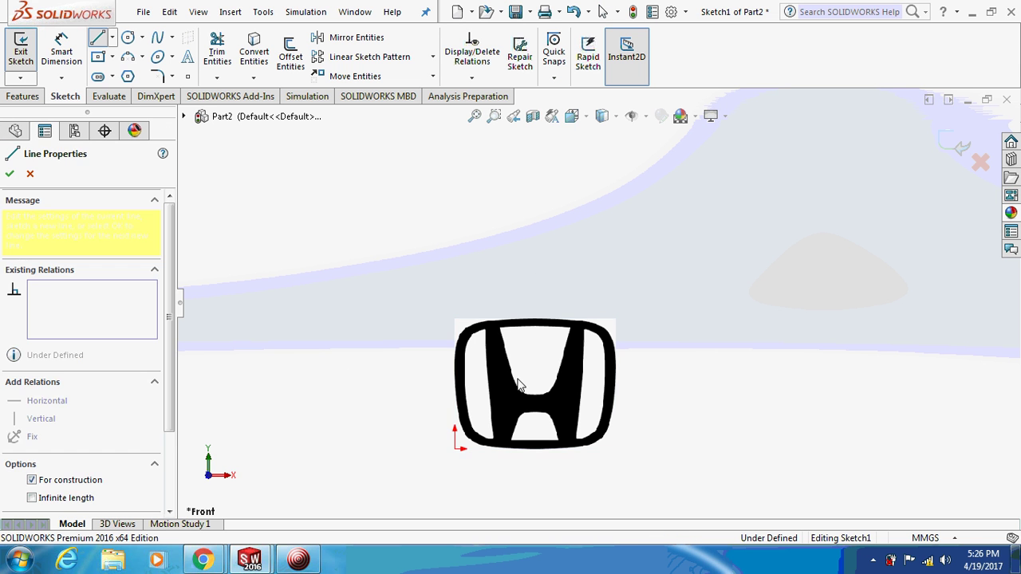
pyautogui.click(538, 518)
pyautogui.press('Escape')
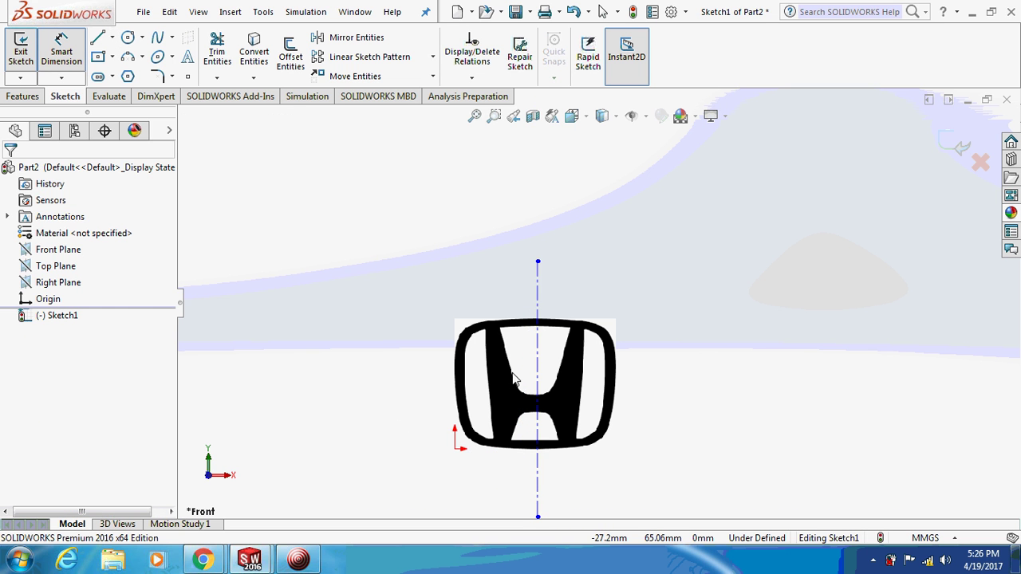
# Step: Add an unwanted 118.71 length dimension to the centreline, then undo it
pyautogui.click(537, 292)
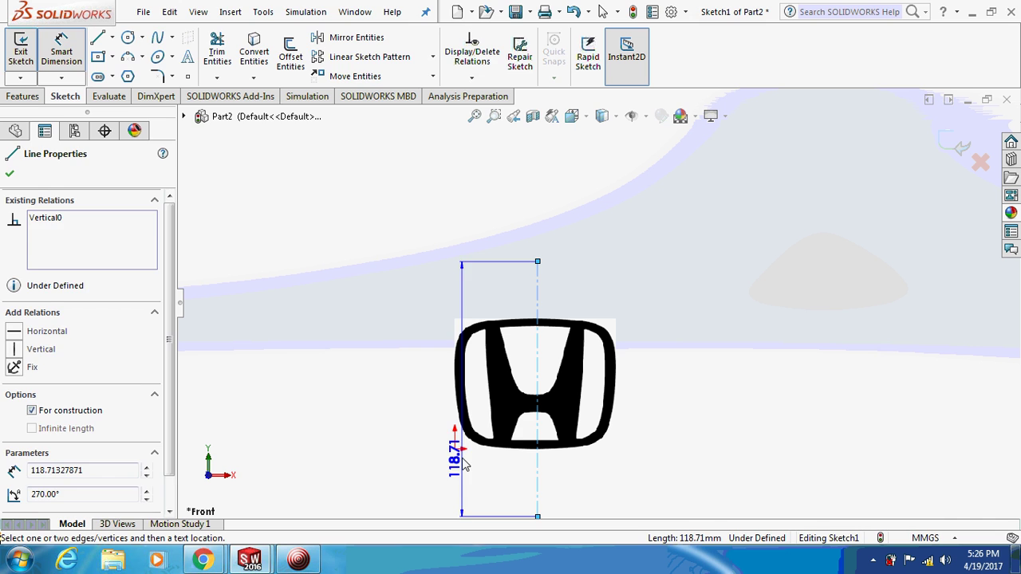
pyautogui.click(455, 457)
pyautogui.press('Return')
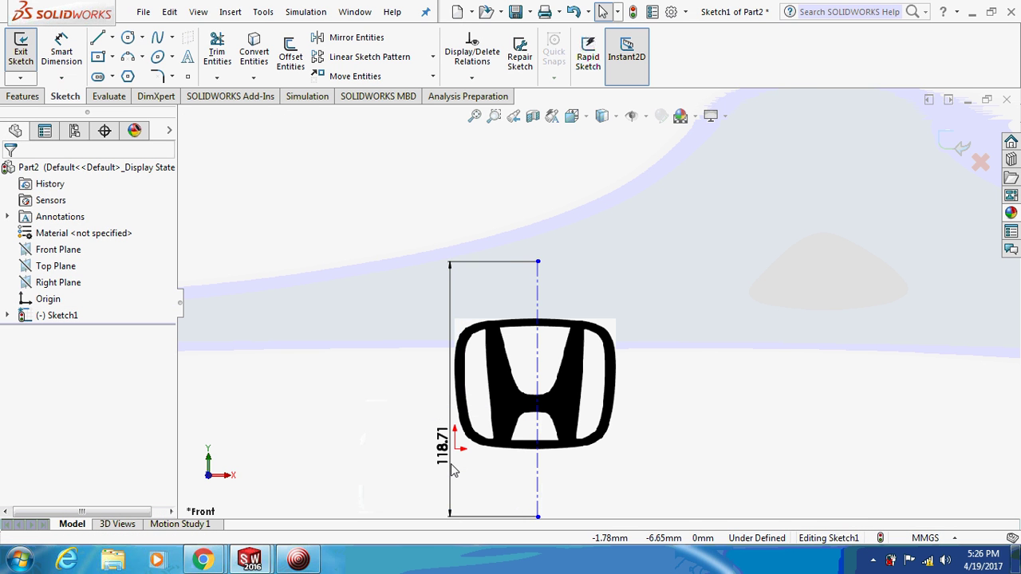
pyautogui.hotkey('ctrl', 'z')
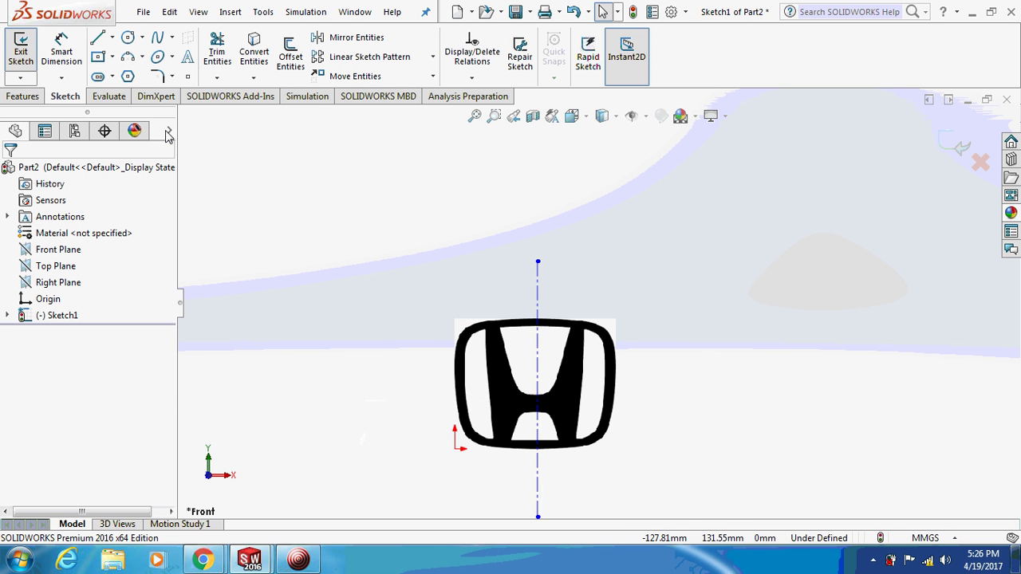
# Step: Dimension the centreline 37.5 mm from the origin to fully define the sketch
pyautogui.click(62, 49)
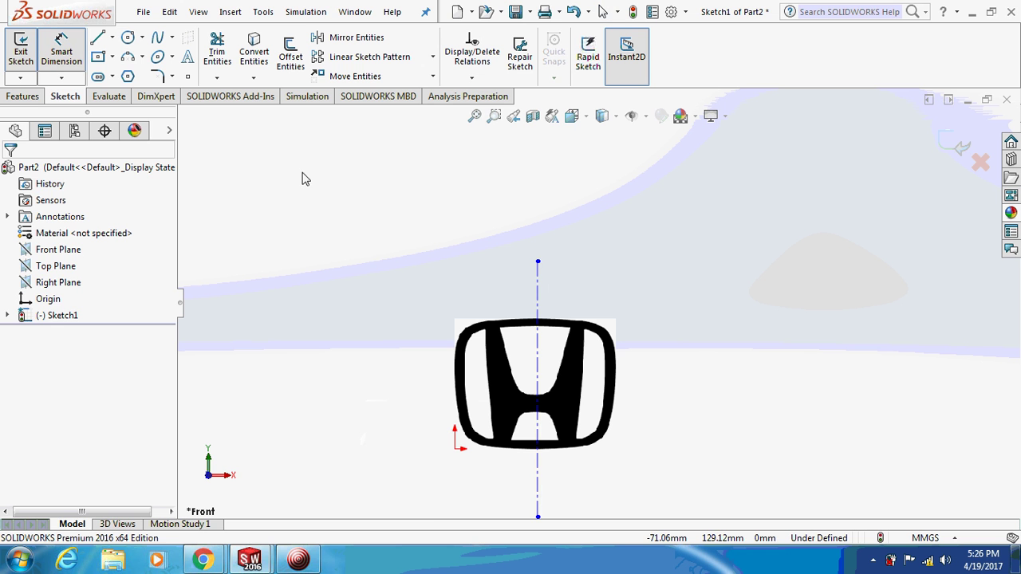
pyautogui.click(538, 297)
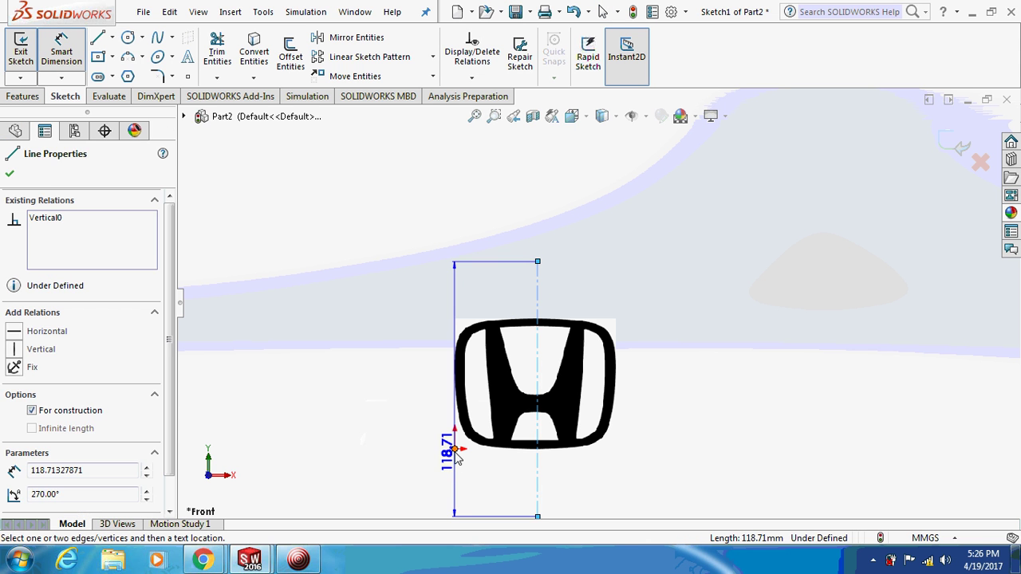
pyautogui.click(455, 448)
pyautogui.click(388, 410)
pyautogui.write('3')
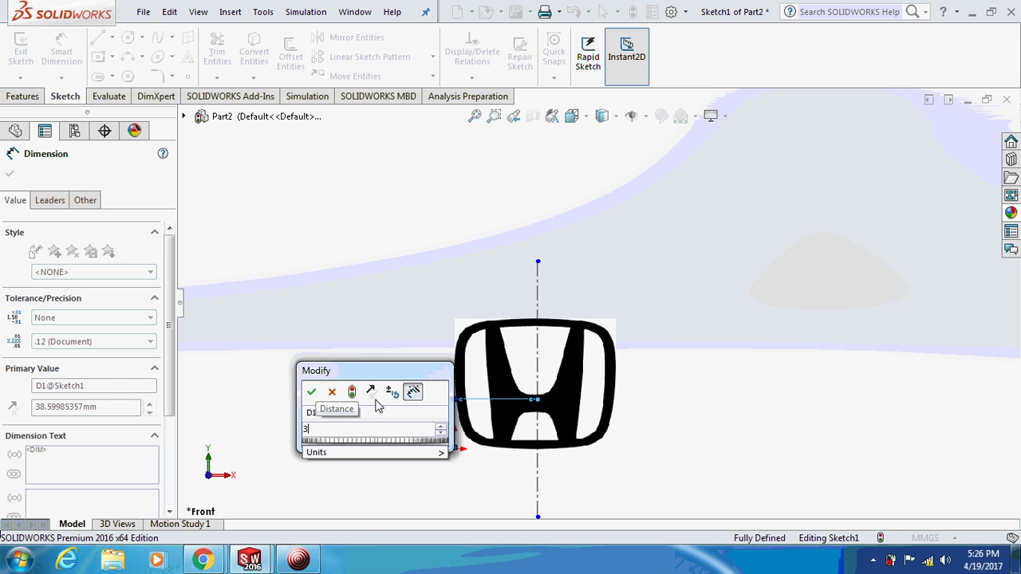
pyautogui.write('7.5')
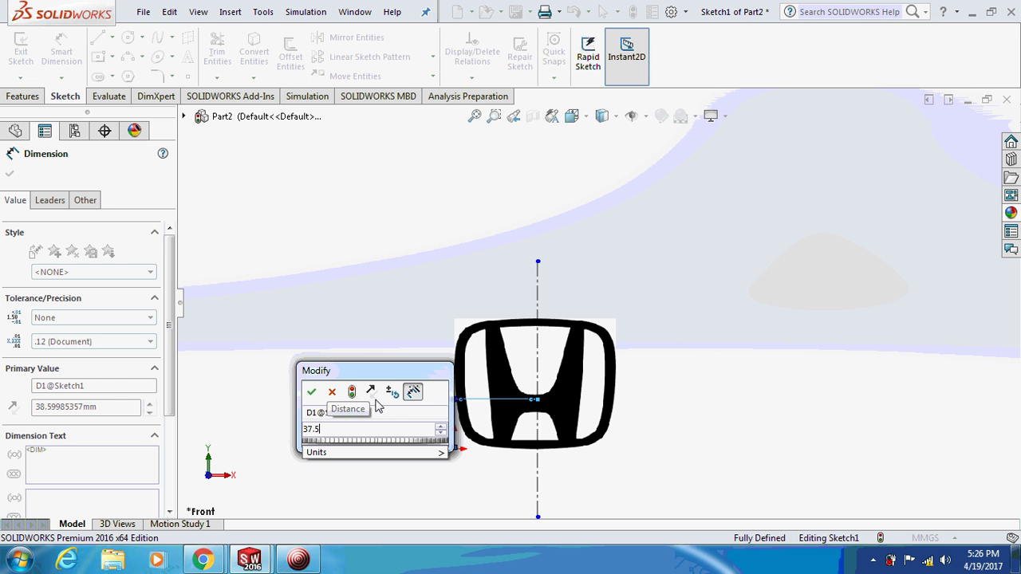
pyautogui.press('Return')
pyautogui.scroll(1, 593, 303)
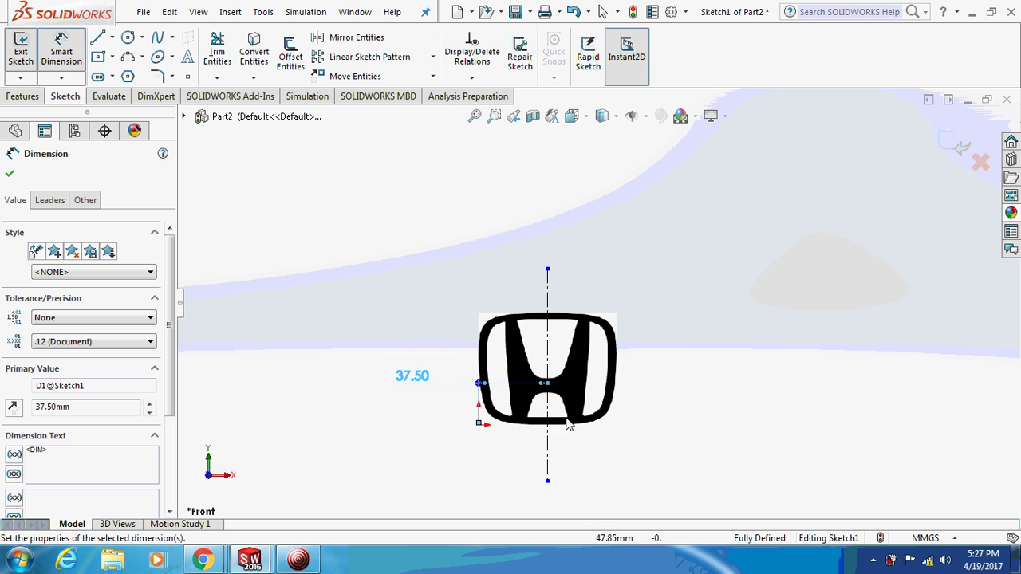
pyautogui.scroll(-3, 527, 383)
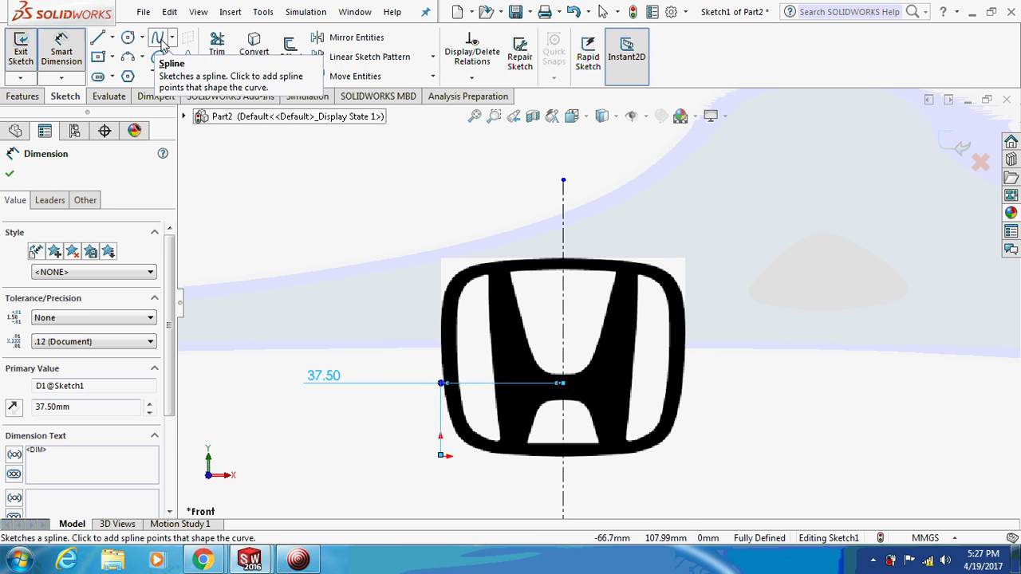
# Step: Start a spline at the top centreline and trace the logo's top and right outer edge
pyautogui.scroll(1, 549, 244)
pyautogui.scroll(-1, 648, 345)
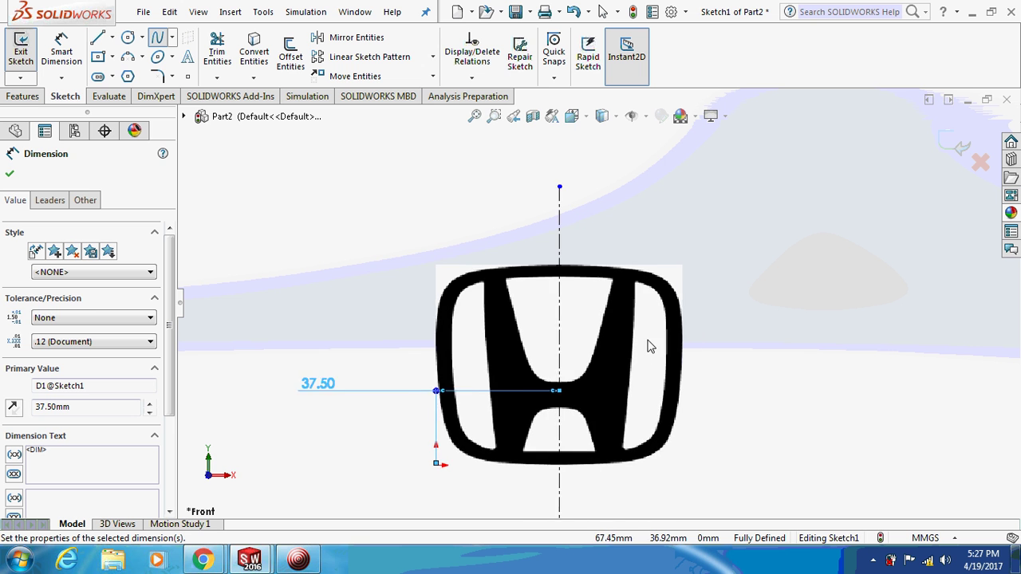
pyautogui.scroll(-1, 549, 294)
pyautogui.scroll(-1, 554, 249)
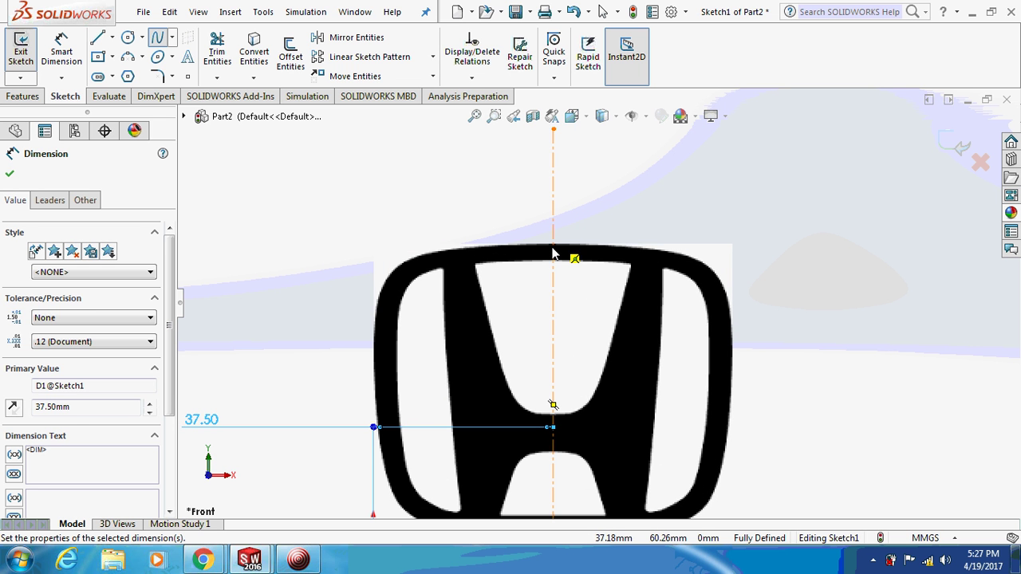
pyautogui.click(555, 248)
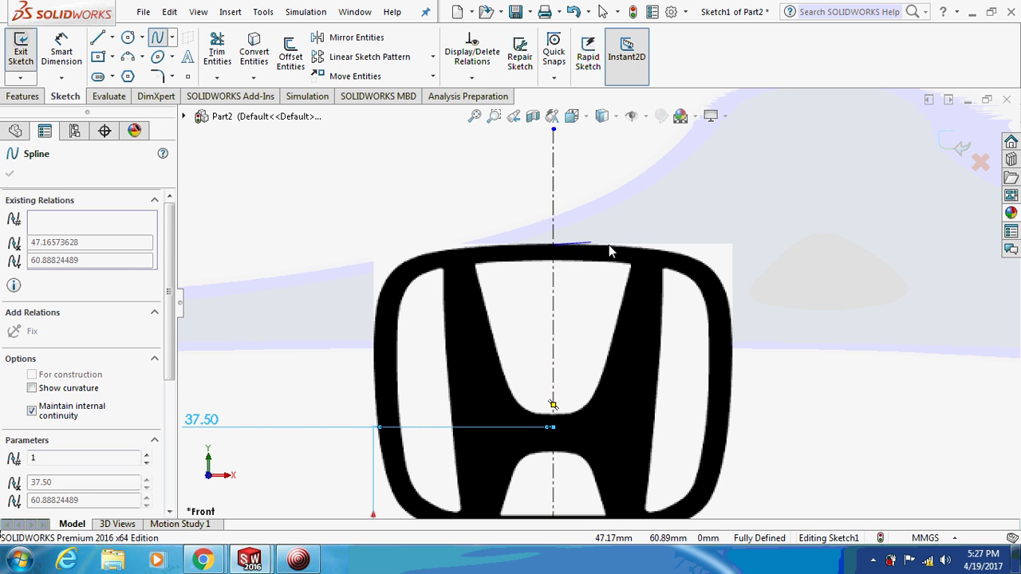
pyautogui.click(653, 249)
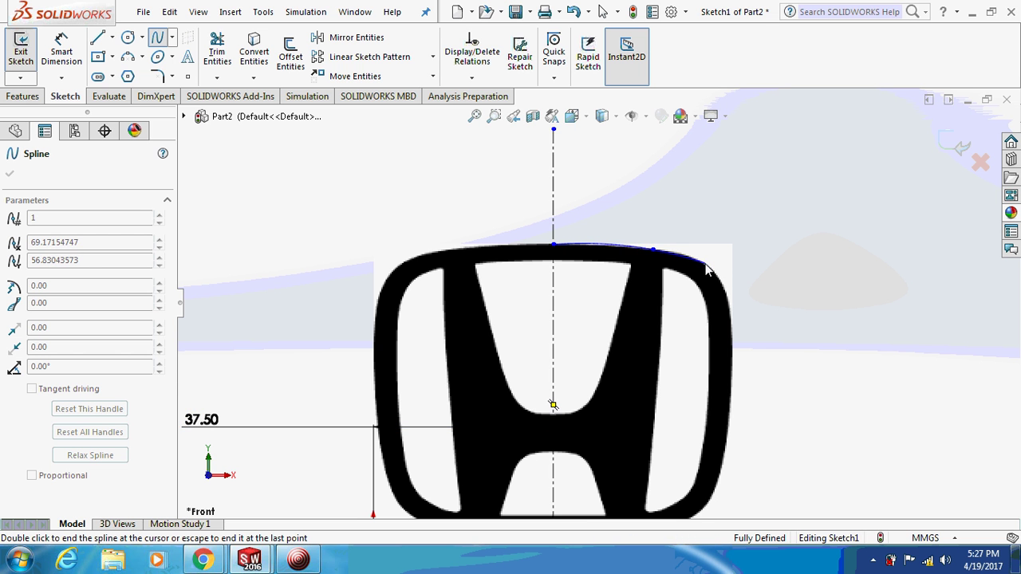
pyautogui.click(705, 264)
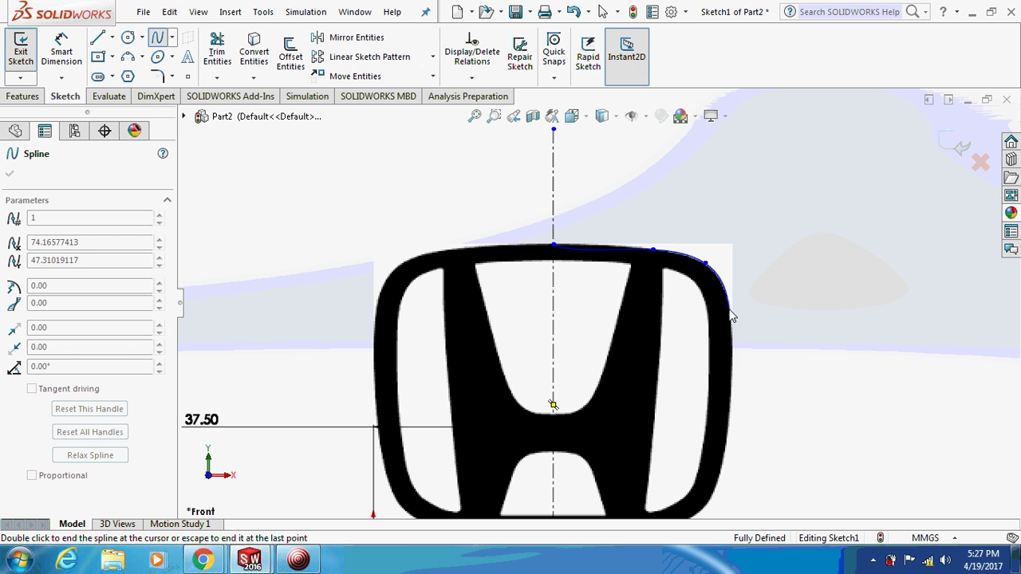
pyautogui.click(729, 308)
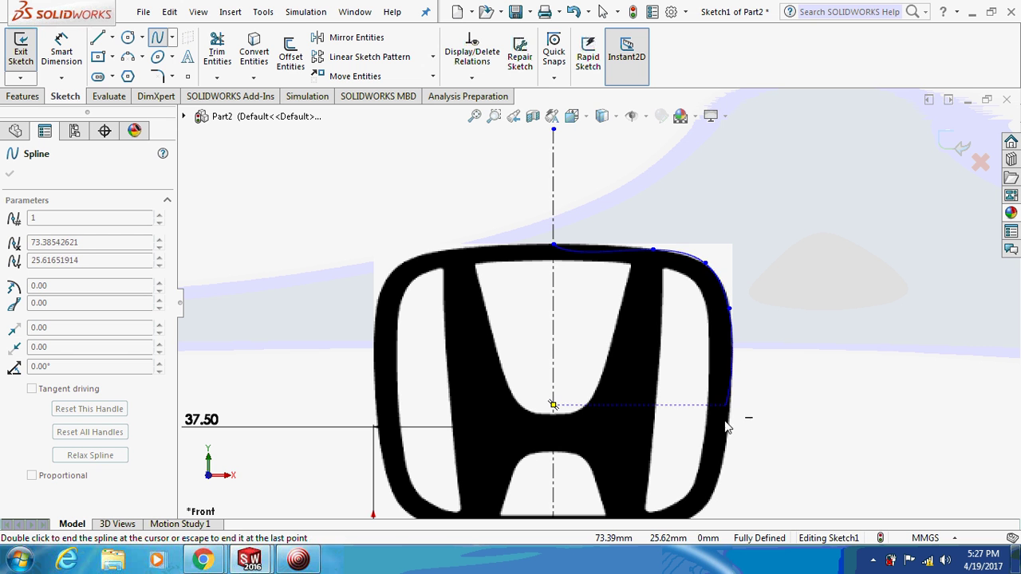
pyautogui.click(718, 477)
# Step: Continue the spline around the bottom-right corner to the bottom centreline
pyautogui.scroll(4, 702, 463)
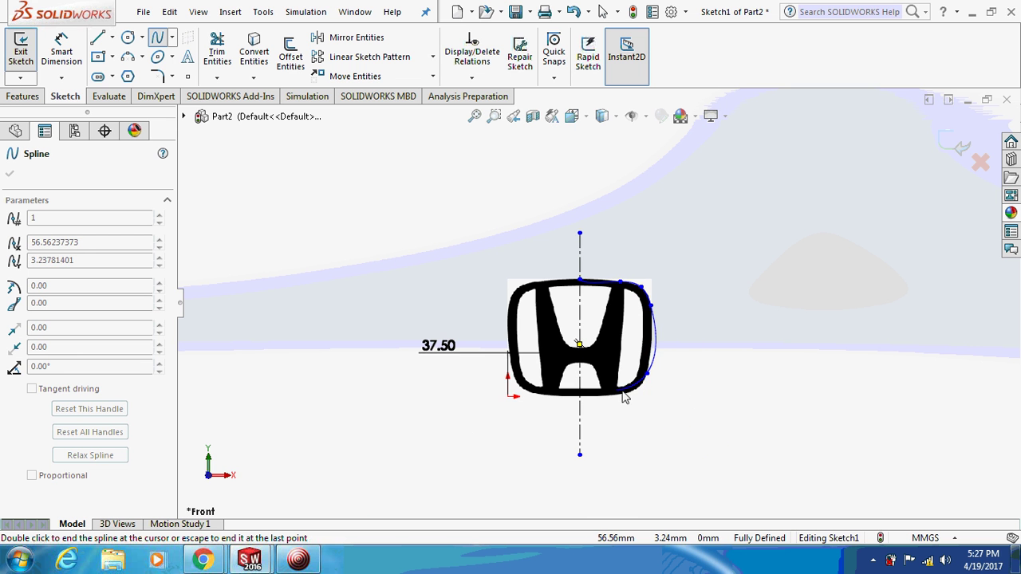
pyautogui.scroll(-2, 626, 397)
pyautogui.scroll(-2, 627, 369)
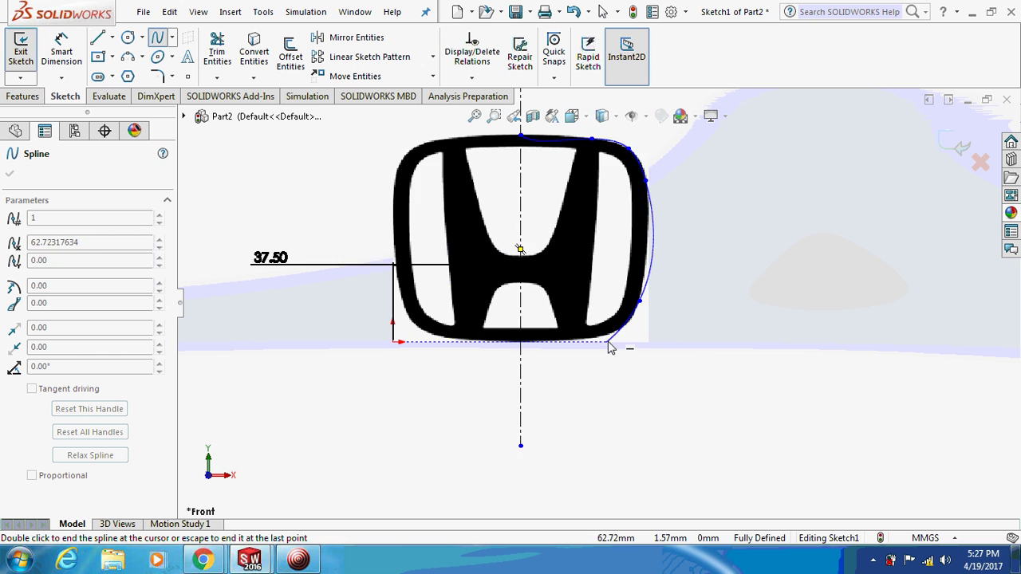
pyautogui.scroll(-2, 610, 347)
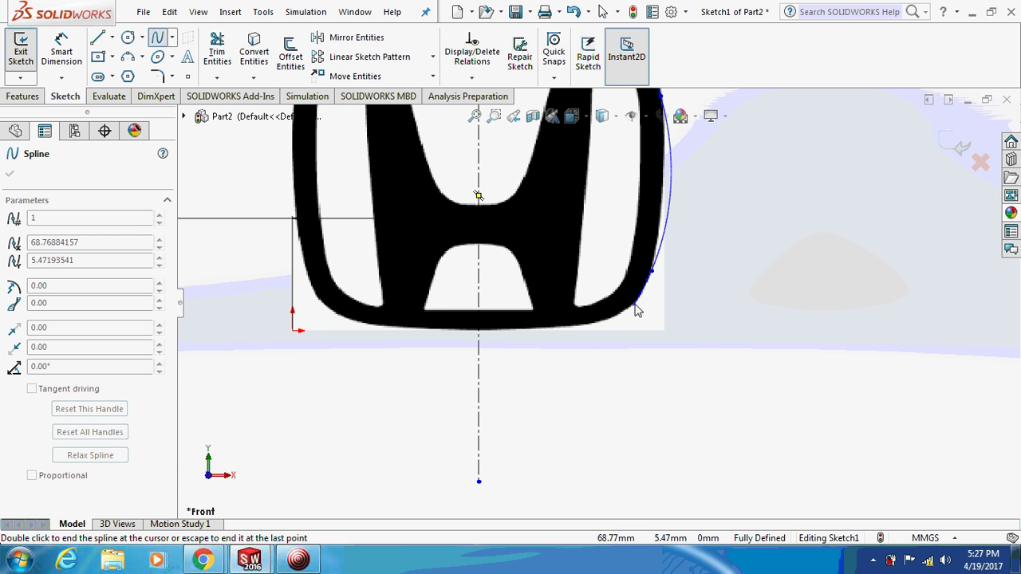
pyautogui.click(635, 304)
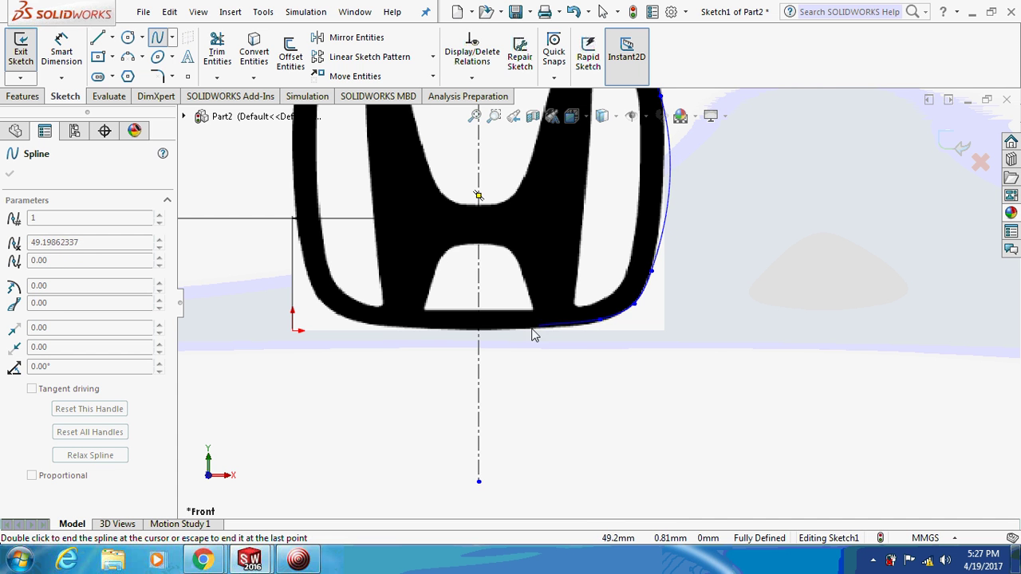
pyautogui.click(479, 331)
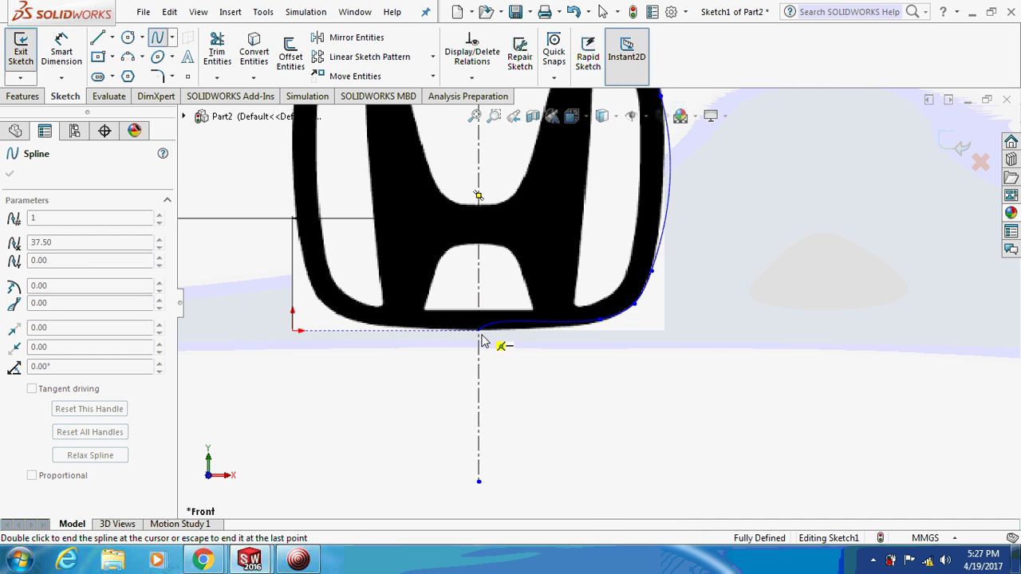
pyautogui.rightClick(592, 376)
# Step: End the outer spline and make its top end tangent horizontal at the centreline
pyautogui.click(622, 382)
pyautogui.scroll(2, 631, 312)
pyautogui.scroll(2, 606, 263)
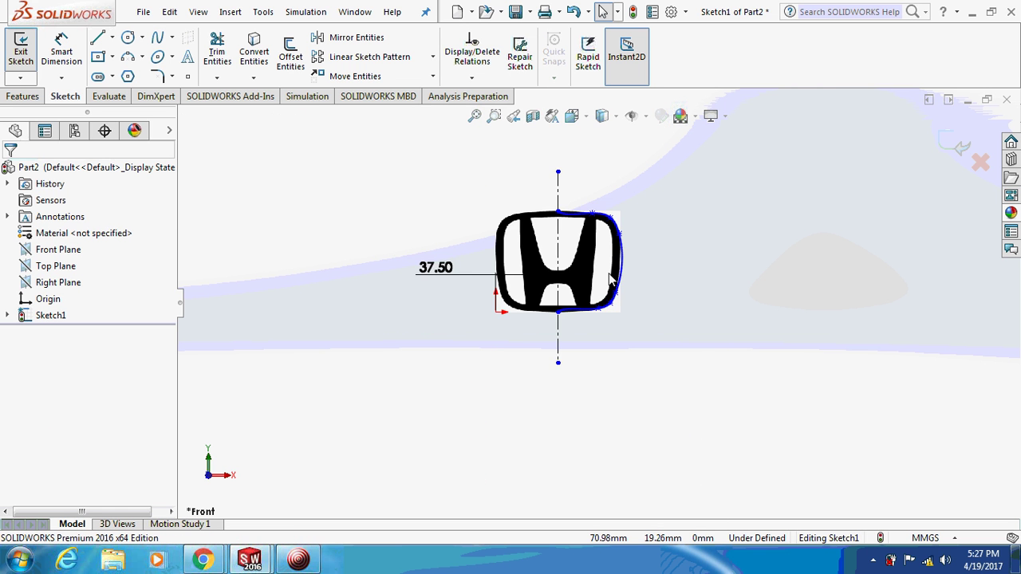
pyautogui.scroll(-1, 582, 215)
pyautogui.scroll(1, 578, 217)
pyautogui.scroll(-1, 575, 219)
pyautogui.scroll(-1, 574, 220)
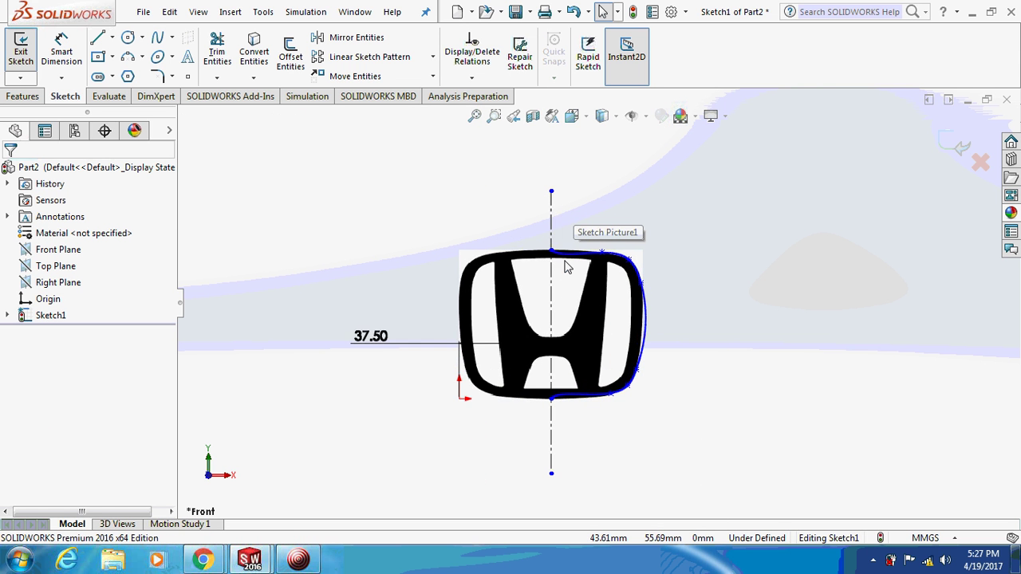
pyautogui.scroll(1, 571, 275)
pyautogui.scroll(-3, 558, 252)
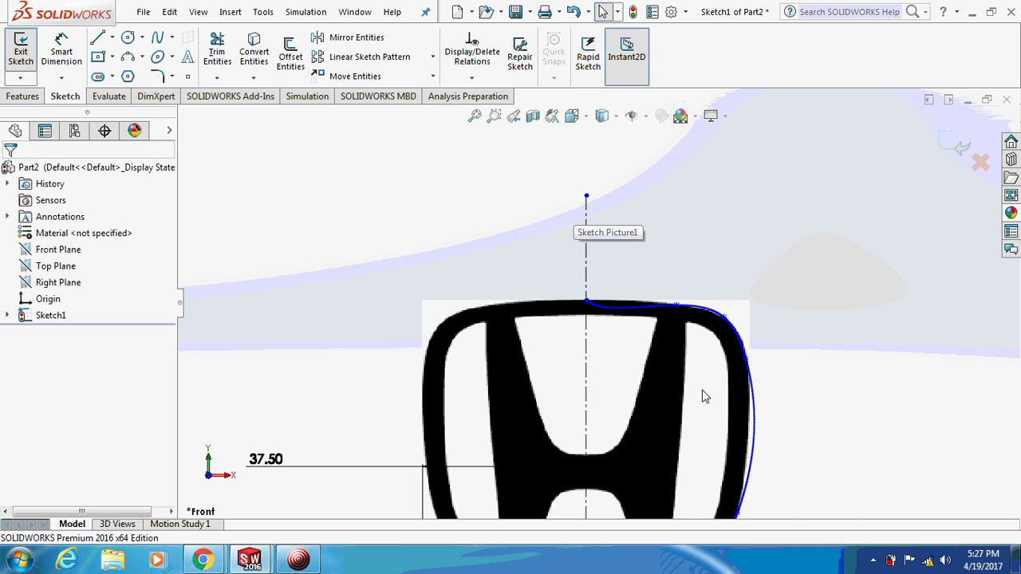
pyautogui.click(638, 311)
pyautogui.scroll(-2, 614, 318)
pyautogui.scroll(-2, 578, 315)
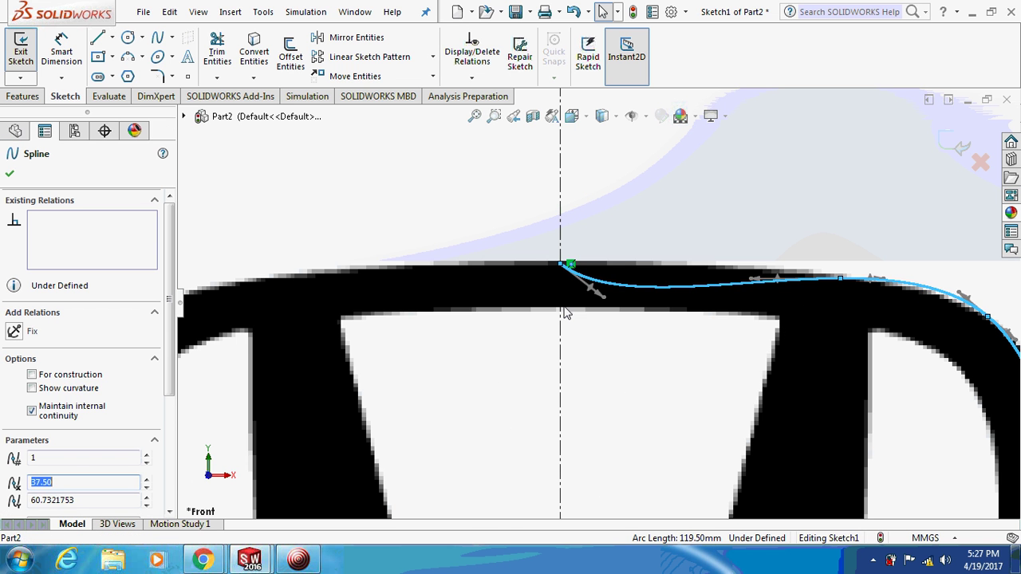
pyautogui.moveTo(590, 295); pyautogui.dragTo(602, 267)
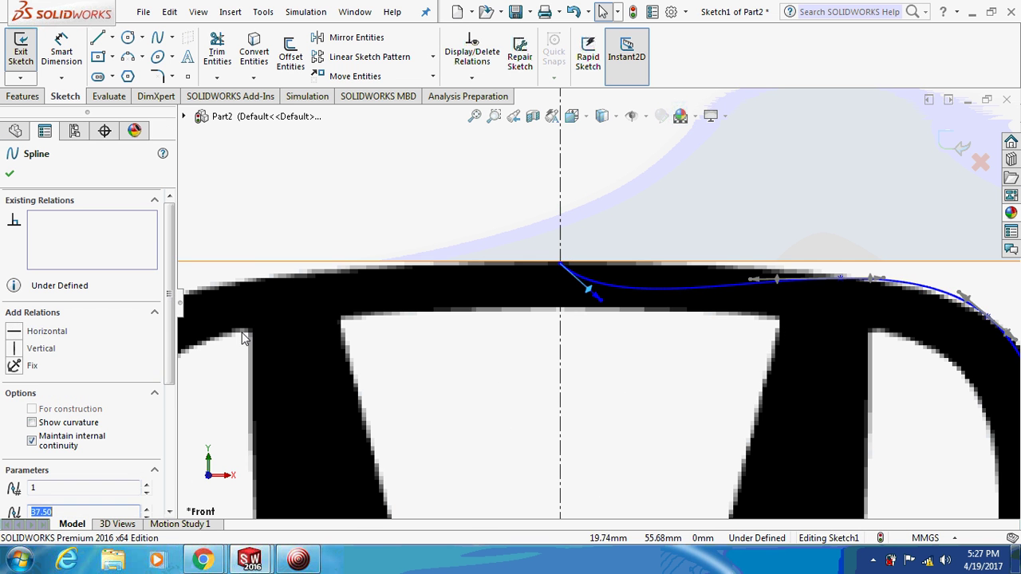
pyautogui.click(24, 331)
# Step: Make the outer spline's bottom end tangent horizontal as well
pyautogui.scroll(3, 893, 360)
pyautogui.scroll(2, 840, 428)
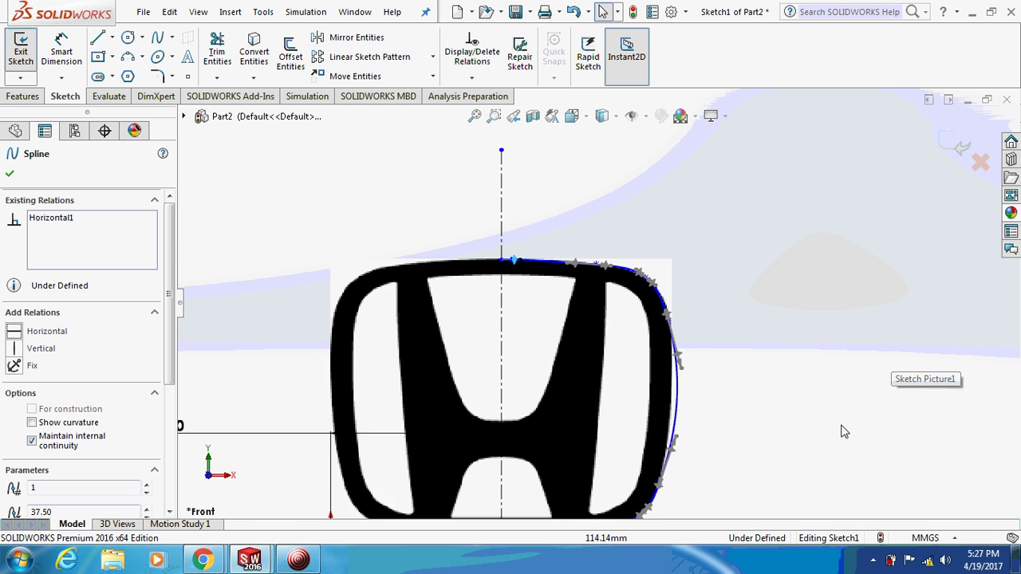
pyautogui.scroll(1, 579, 481)
pyautogui.scroll(-1, 545, 425)
pyautogui.scroll(-1, 546, 399)
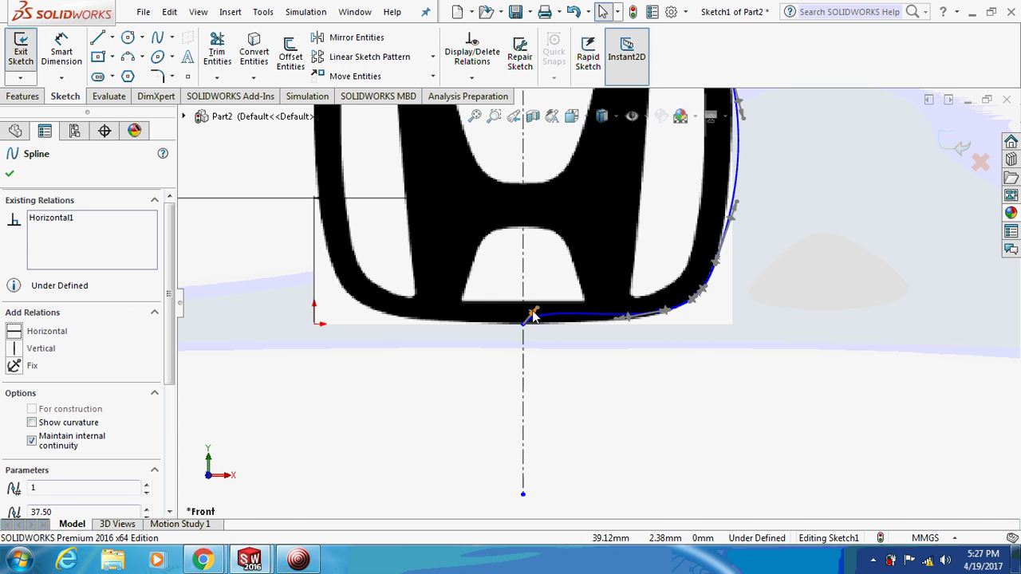
pyautogui.scroll(1, 539, 315)
pyautogui.scroll(-2, 542, 319)
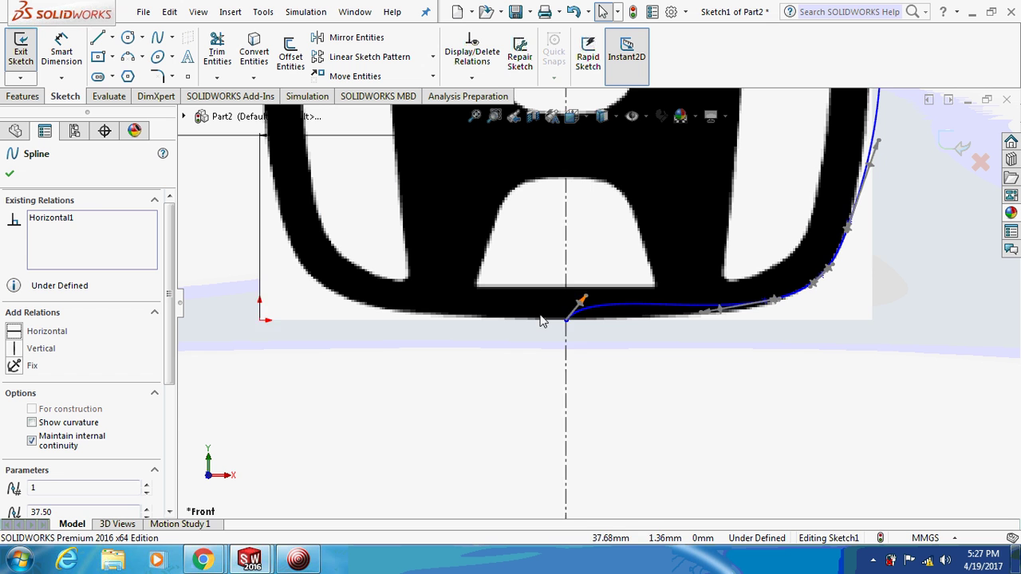
pyautogui.click(591, 309)
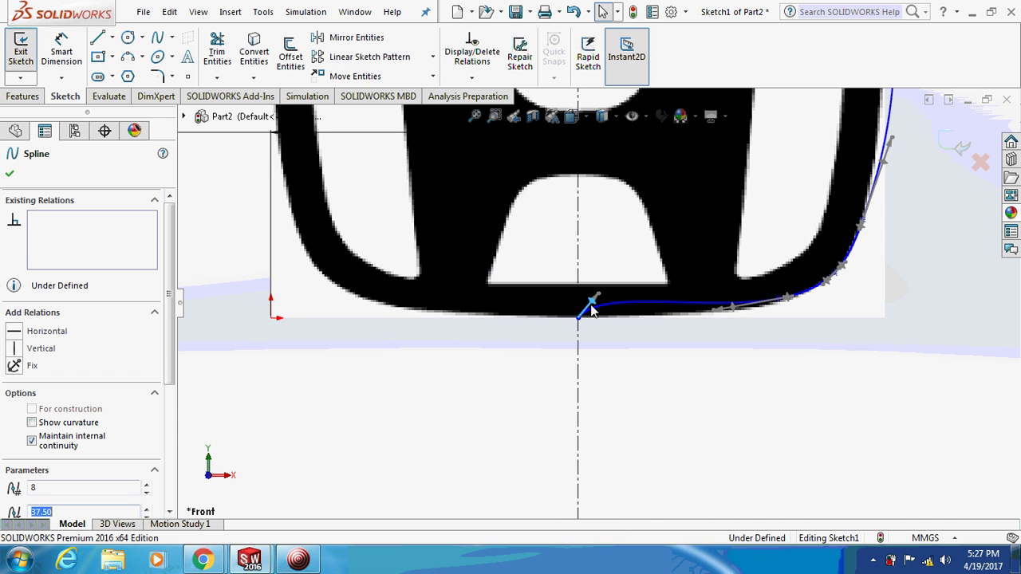
pyautogui.click(21, 335)
# Step: Drag the spline's right-side points so it hugs the logo's outer edge
pyautogui.scroll(1, 760, 314)
pyautogui.scroll(-2, 829, 290)
pyautogui.scroll(-1, 804, 185)
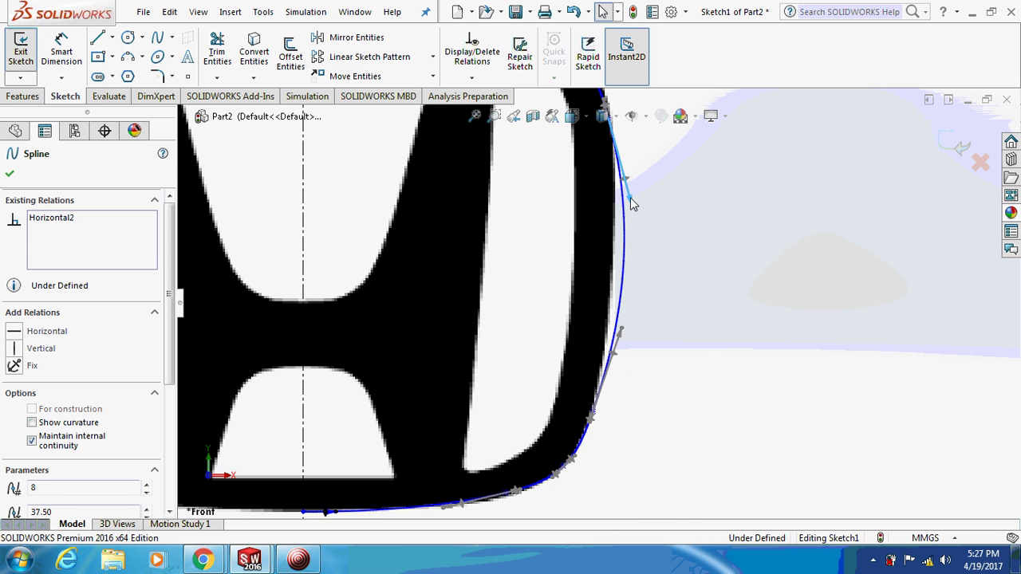
pyautogui.moveTo(629, 198); pyautogui.dragTo(626, 189)
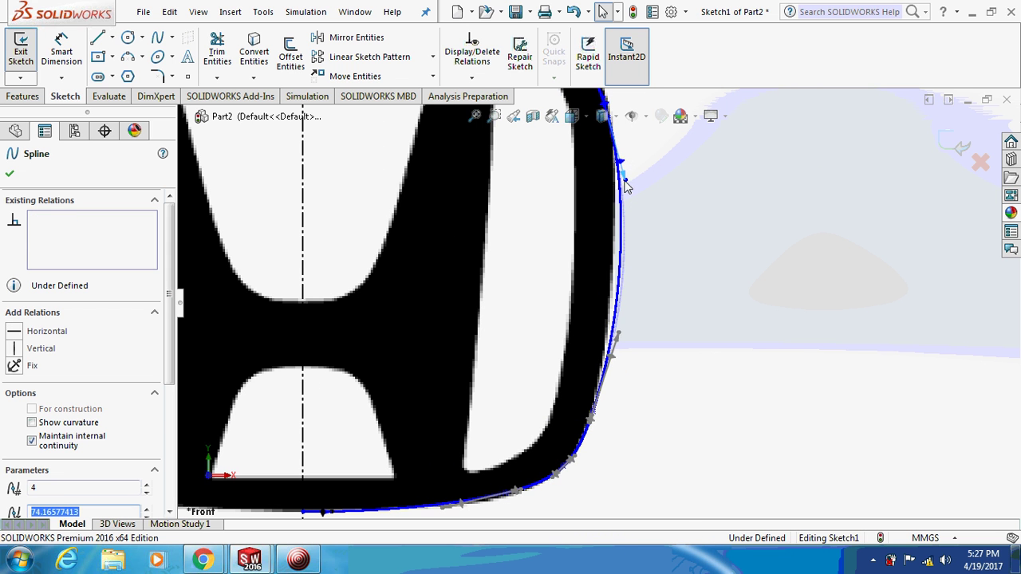
pyautogui.click(617, 337)
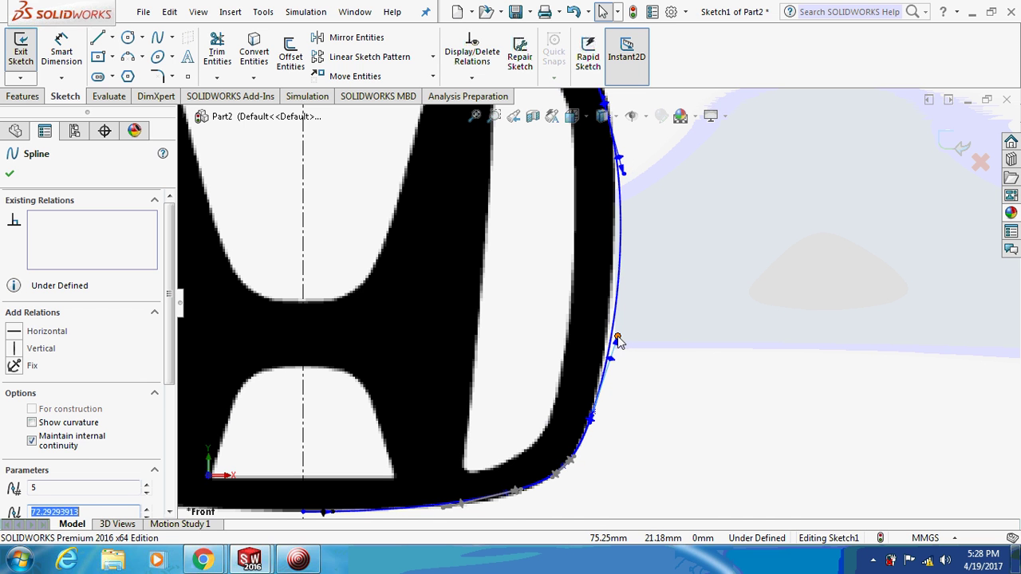
pyautogui.moveTo(617, 344); pyautogui.dragTo(616, 349)
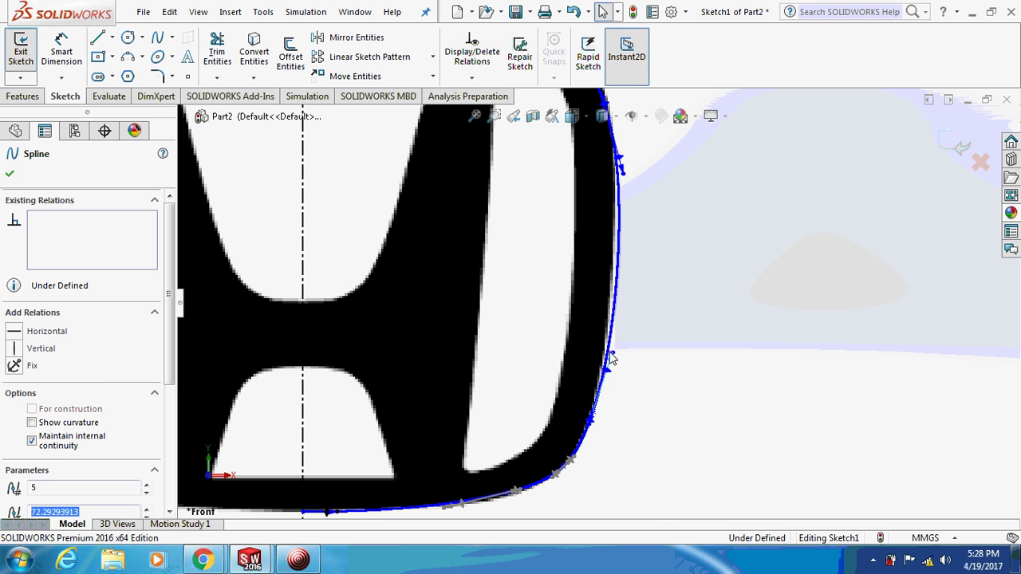
pyautogui.click(622, 367)
# Step: Spline three points from the centreline notch up the H's right inner edge to its top corner
pyautogui.scroll(5, 638, 367)
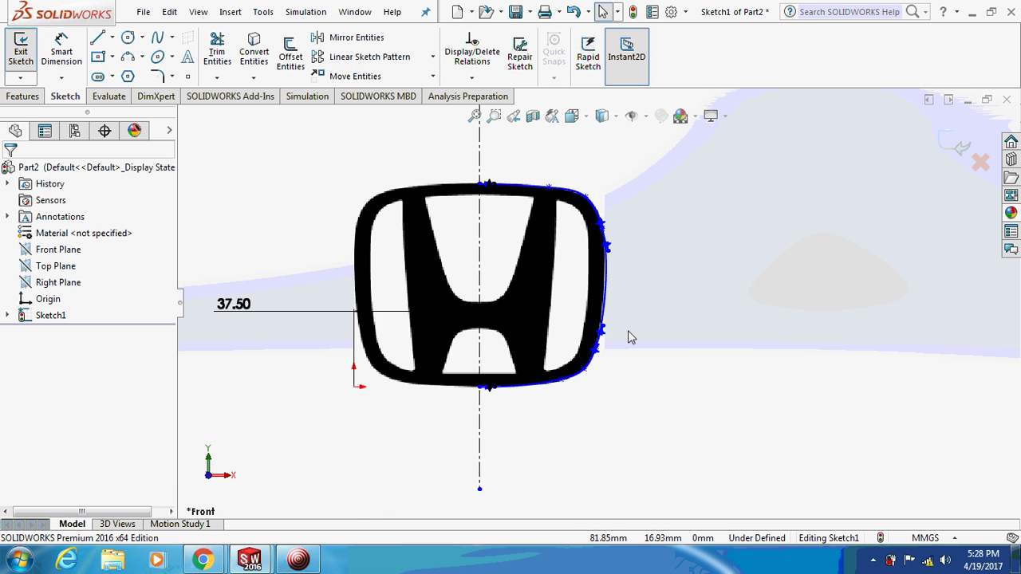
pyautogui.scroll(-2, 613, 277)
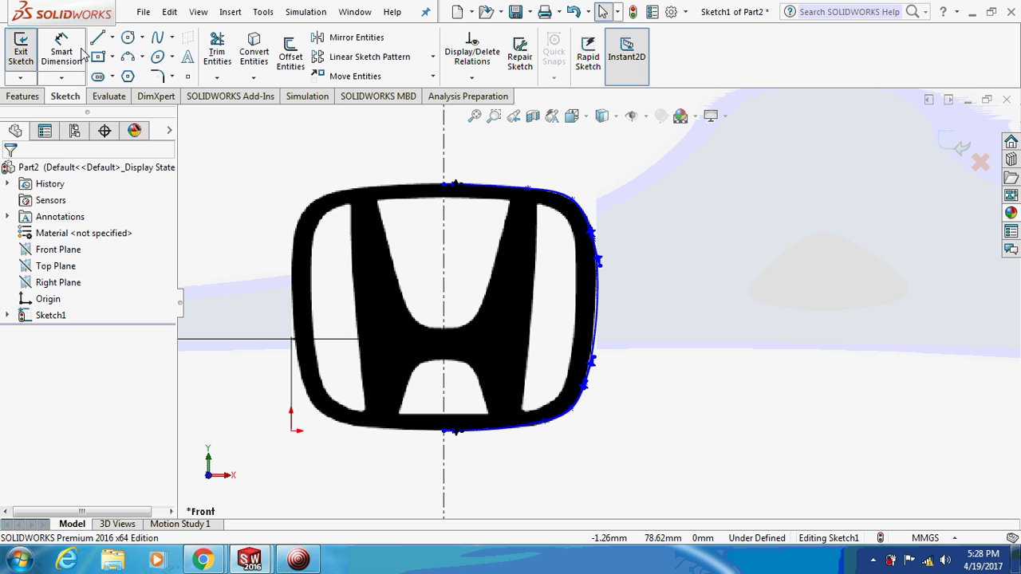
pyautogui.click(154, 41)
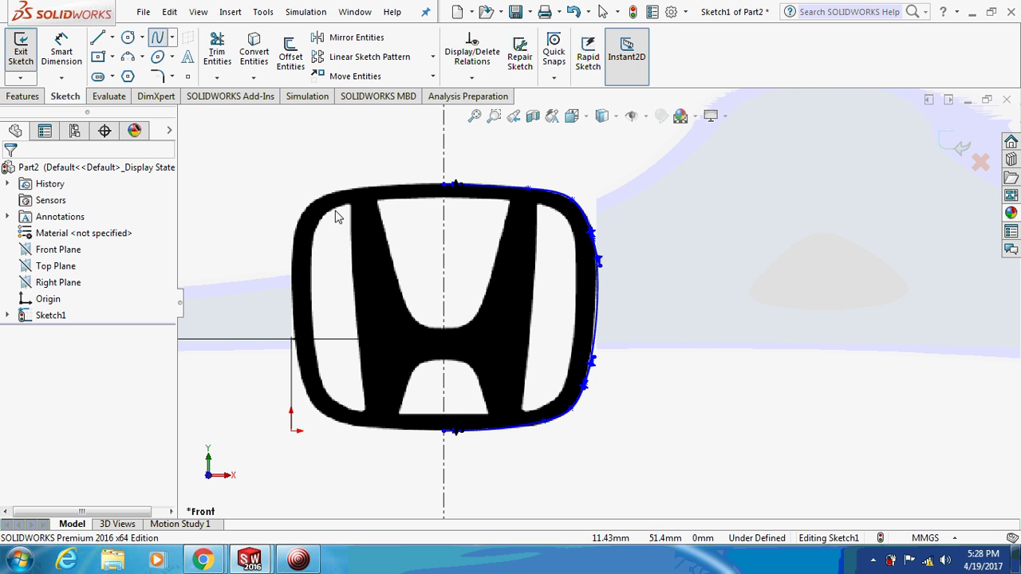
pyautogui.click(444, 323)
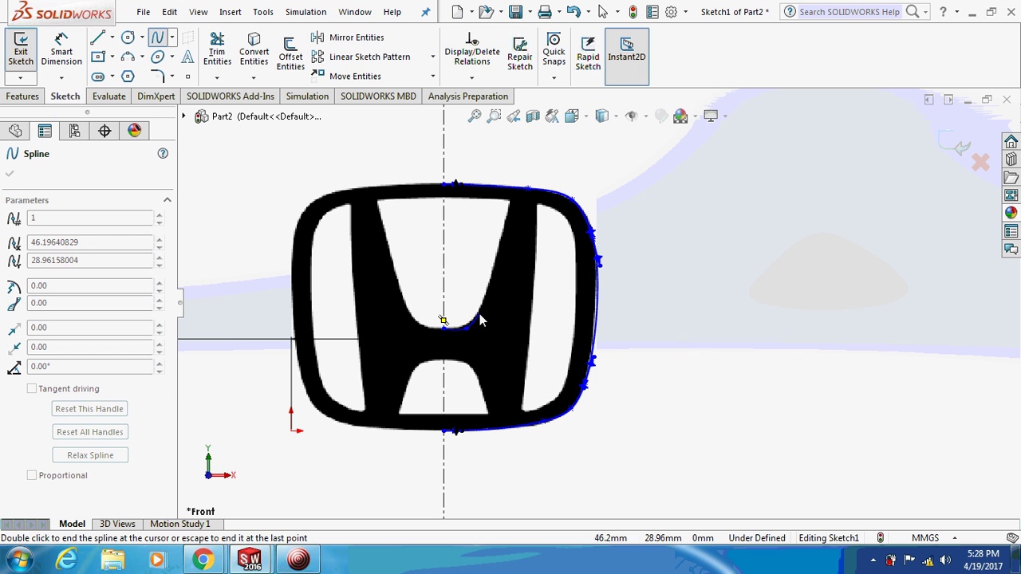
pyautogui.click(480, 320)
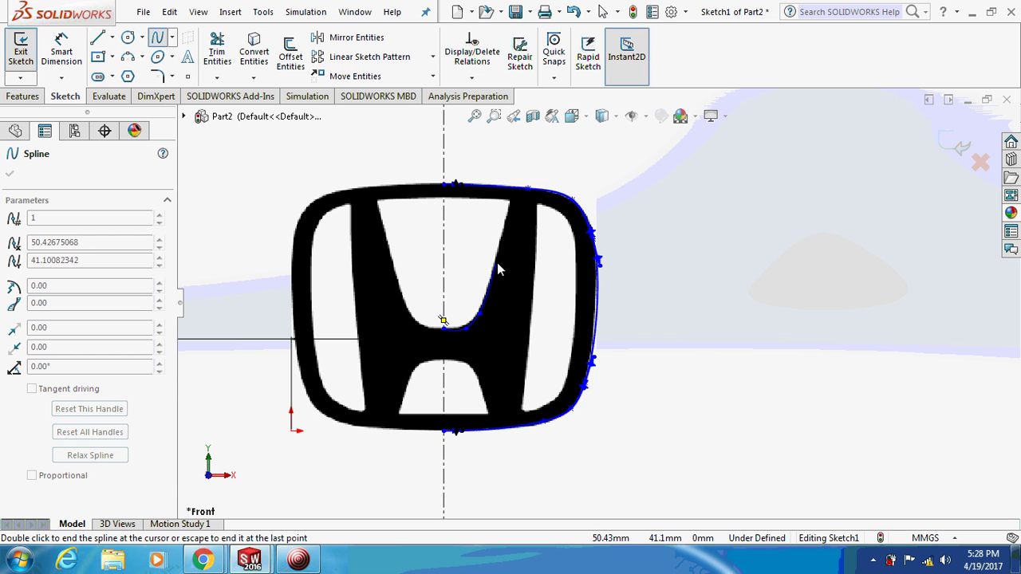
pyautogui.click(510, 206)
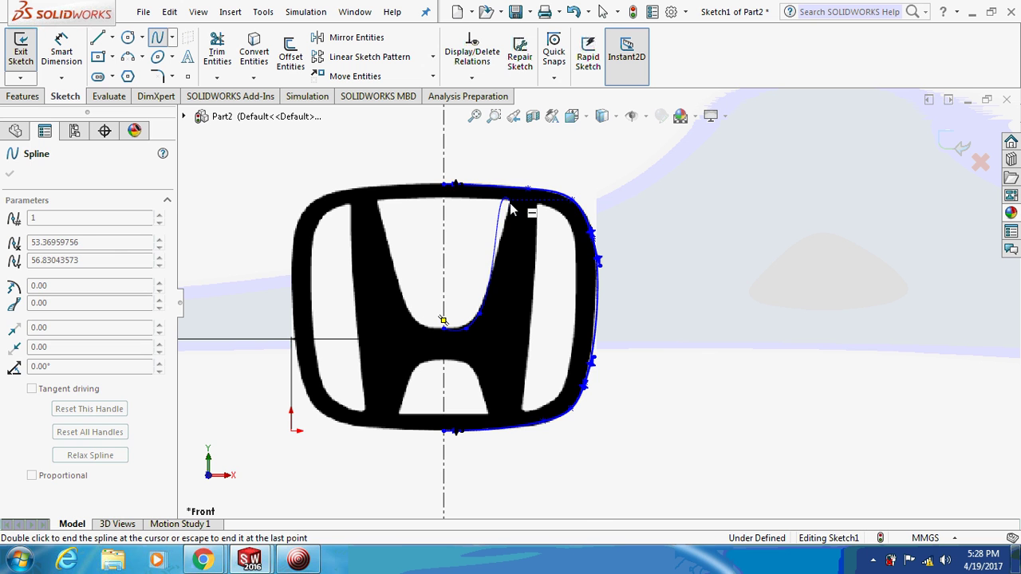
pyautogui.rightClick(750, 214)
# Step: End the inner spline and swing its top end tangent to follow the edge
pyautogui.click(778, 224)
pyautogui.scroll(-2, 520, 259)
pyautogui.scroll(-2, 519, 259)
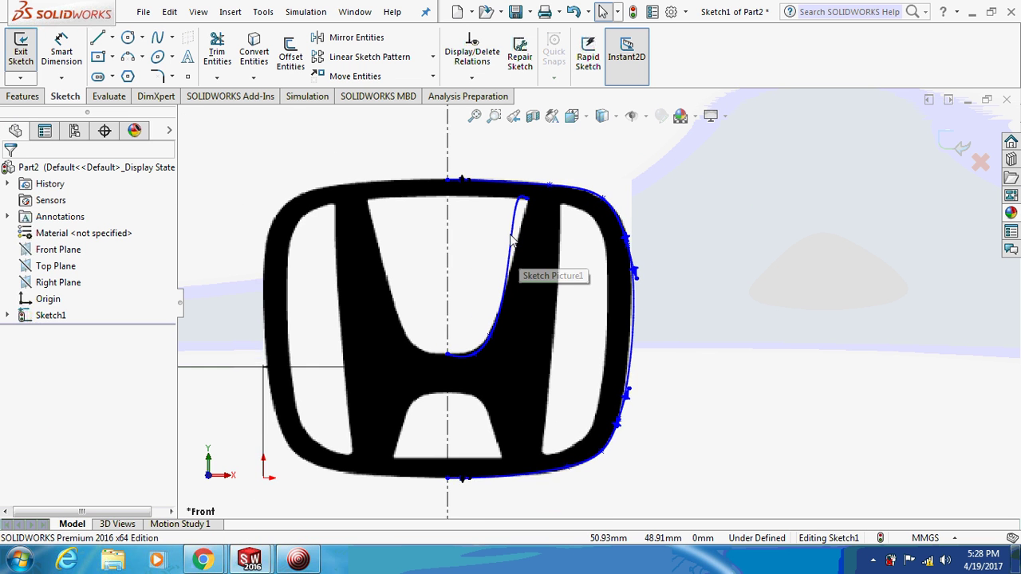
pyautogui.scroll(-2, 517, 239)
pyautogui.click(519, 219)
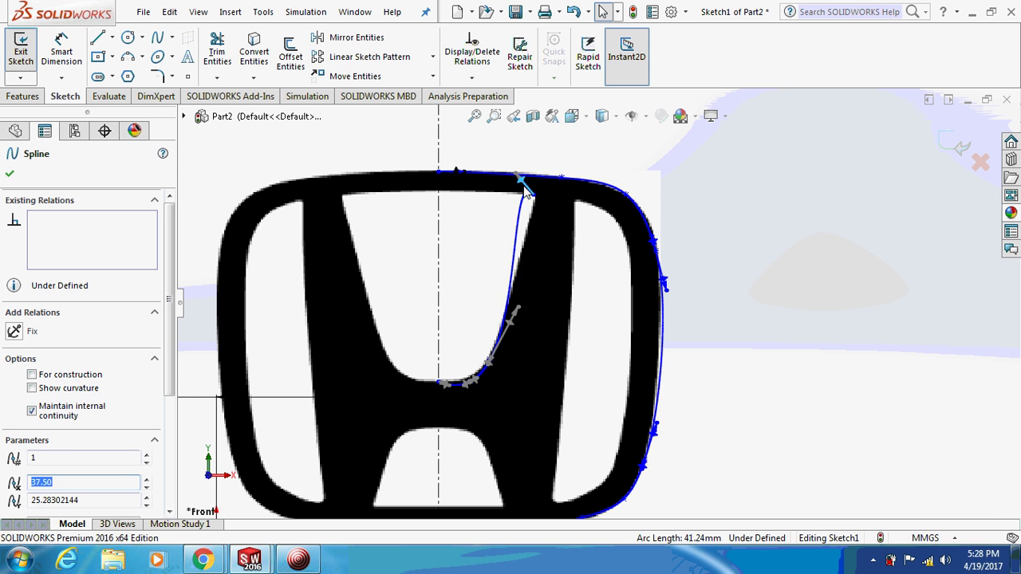
pyautogui.moveTo(524, 187); pyautogui.dragTo(533, 209)
pyautogui.click(533, 345)
# Step: Make the notch spline's start point horizontal at the centreline
pyautogui.click(516, 305)
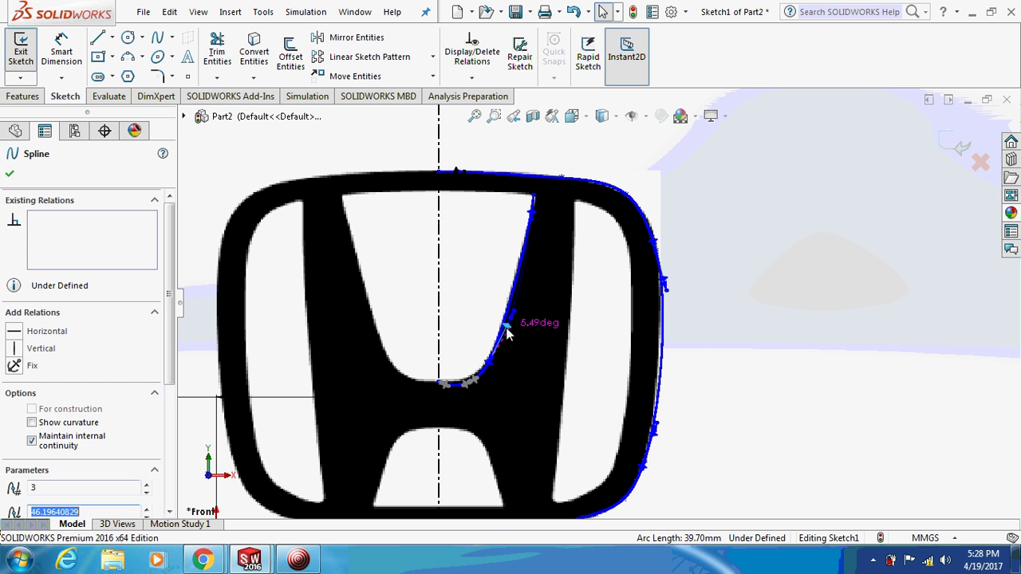
pyautogui.click(525, 373)
pyautogui.scroll(-1, 478, 382)
pyautogui.scroll(2, 504, 354)
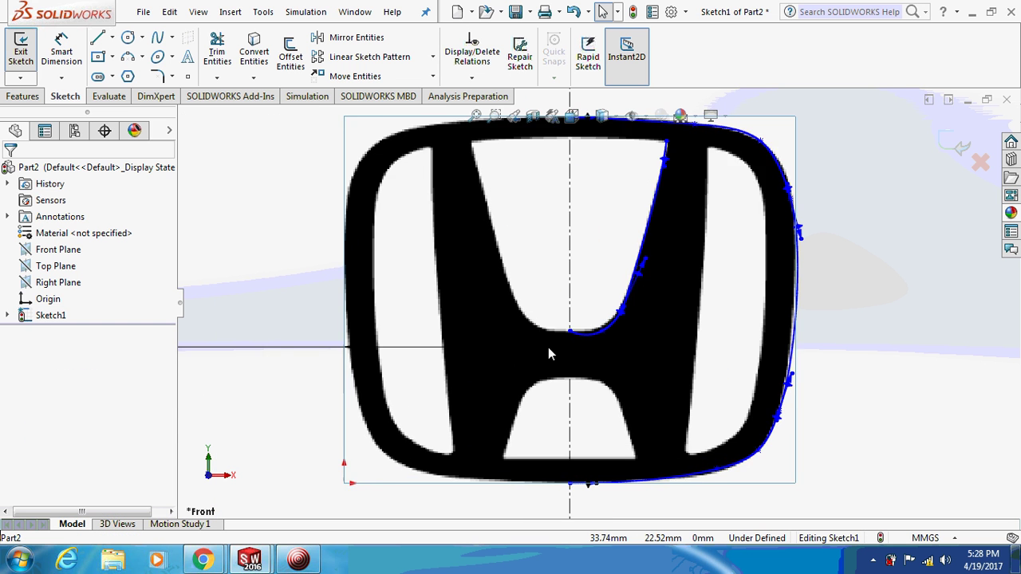
pyautogui.scroll(1, 548, 351)
pyautogui.click(580, 323)
pyautogui.scroll(-2, 585, 327)
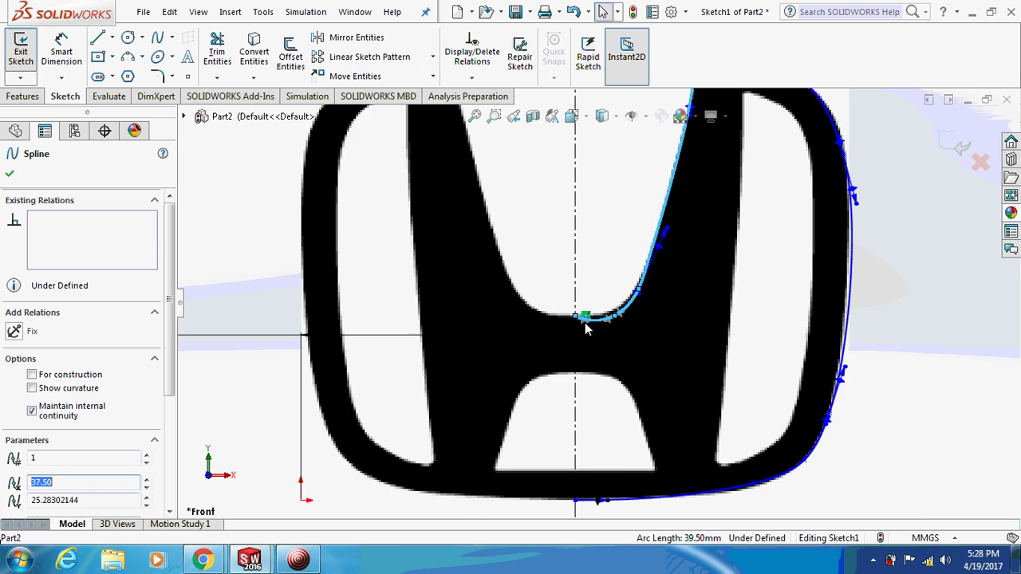
pyautogui.scroll(-2, 585, 327)
pyautogui.scroll(-2, 585, 329)
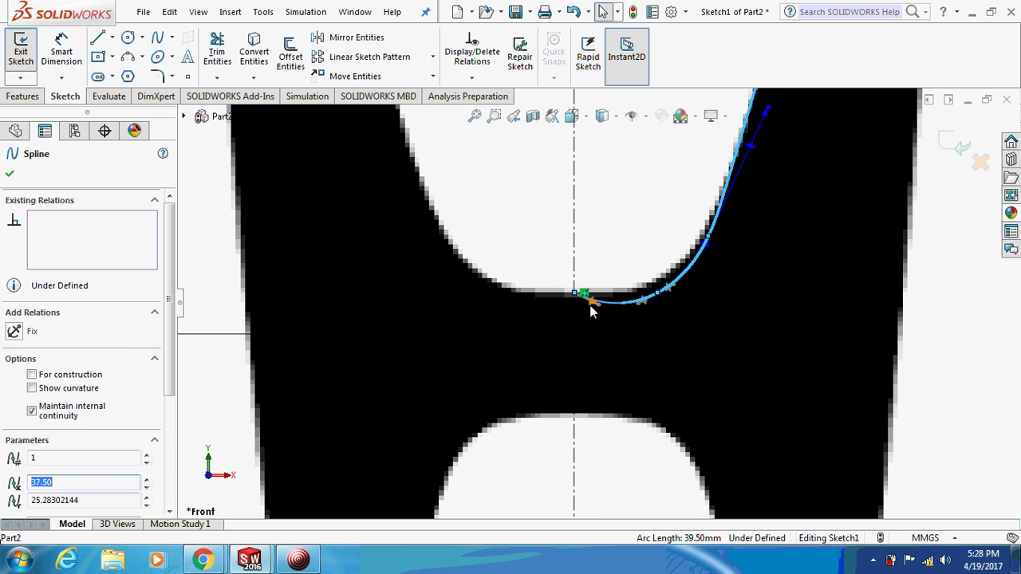
pyautogui.click(592, 307)
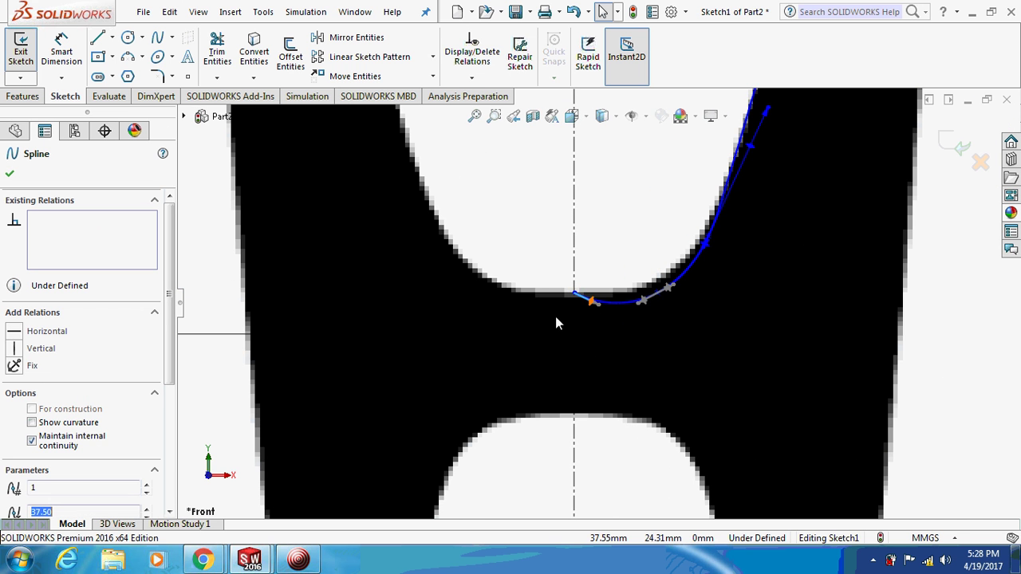
pyautogui.click(16, 335)
# Step: Nudge a notch spline point rightward to follow the logo edge
pyautogui.scroll(-1, 684, 273)
pyautogui.scroll(1, 638, 295)
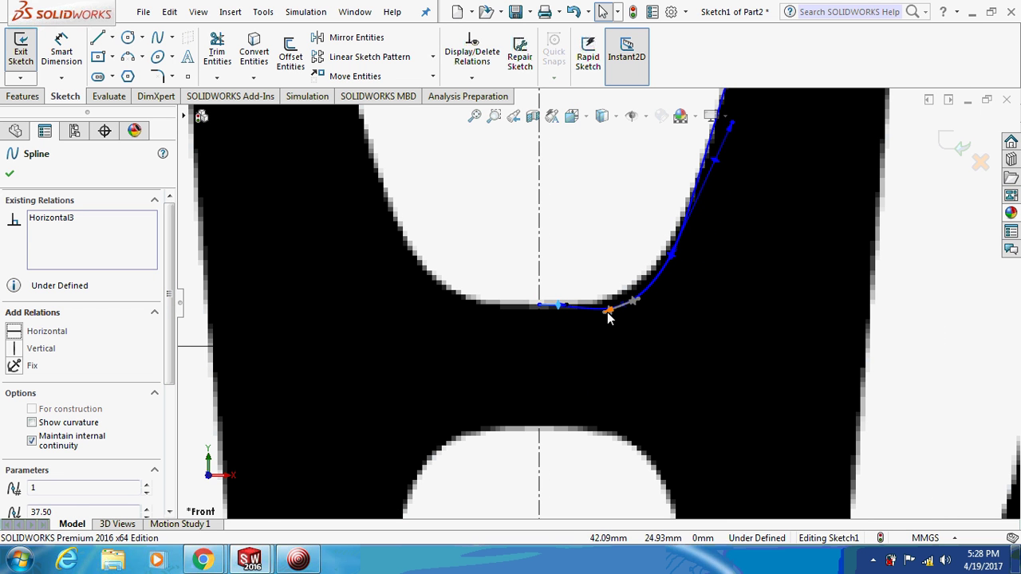
pyautogui.moveTo(610, 310); pyautogui.dragTo(620, 311)
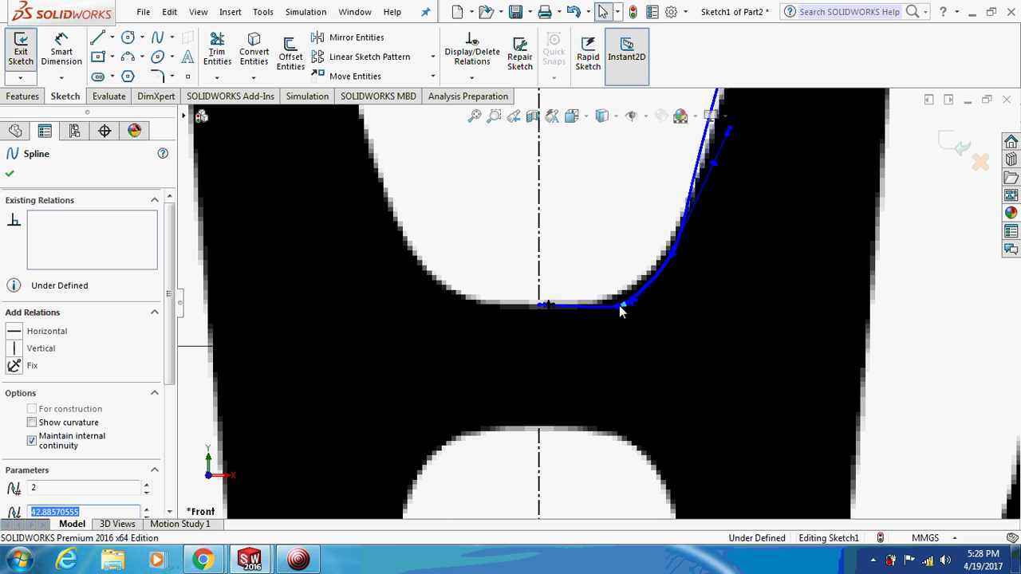
pyautogui.scroll(1, 692, 322)
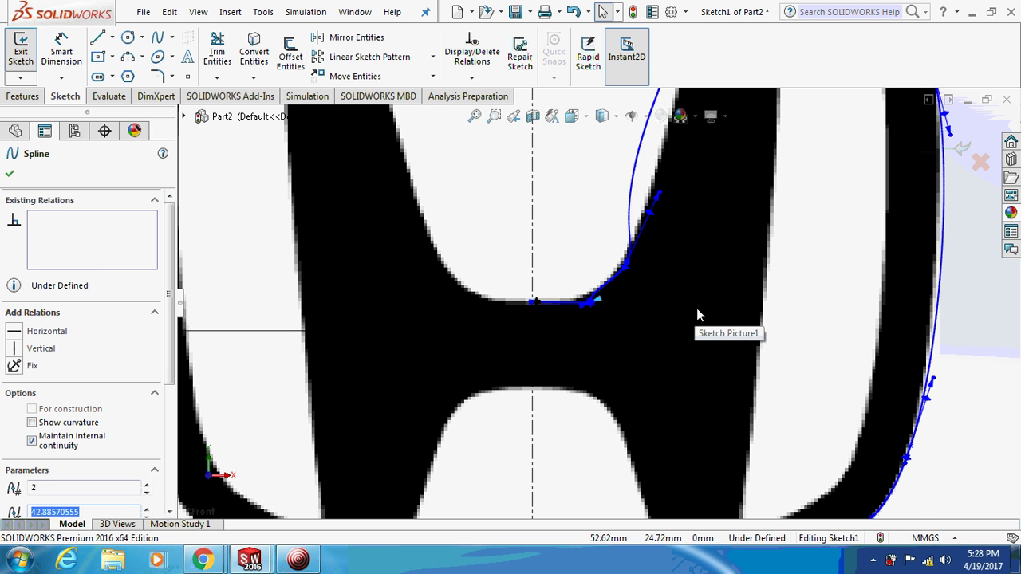
pyautogui.press('Escape')
pyautogui.scroll(2, 647, 247)
pyautogui.scroll(2, 646, 247)
pyautogui.scroll(-5, 646, 247)
pyautogui.scroll(-2, 559, 351)
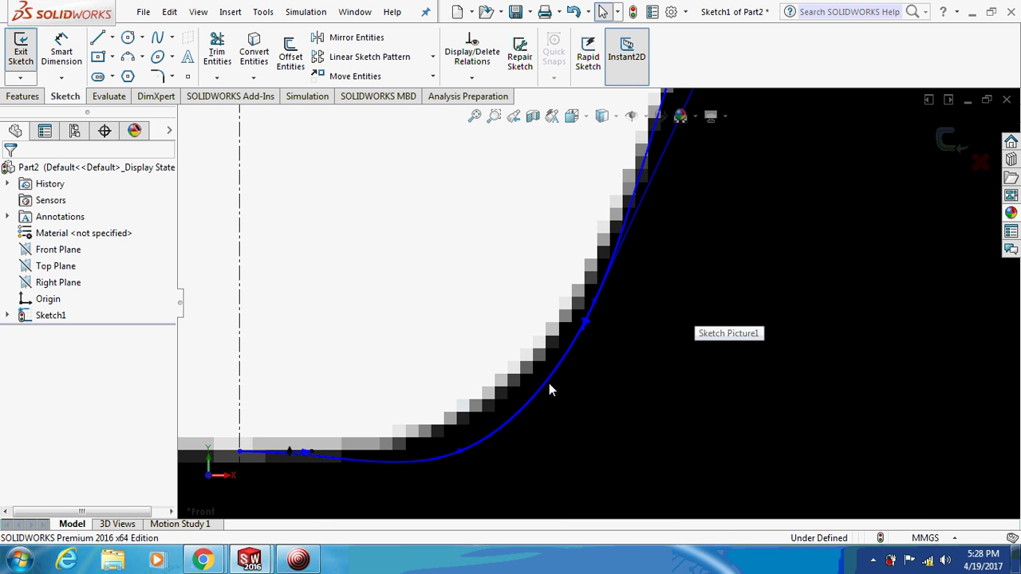
pyautogui.scroll(1, 554, 379)
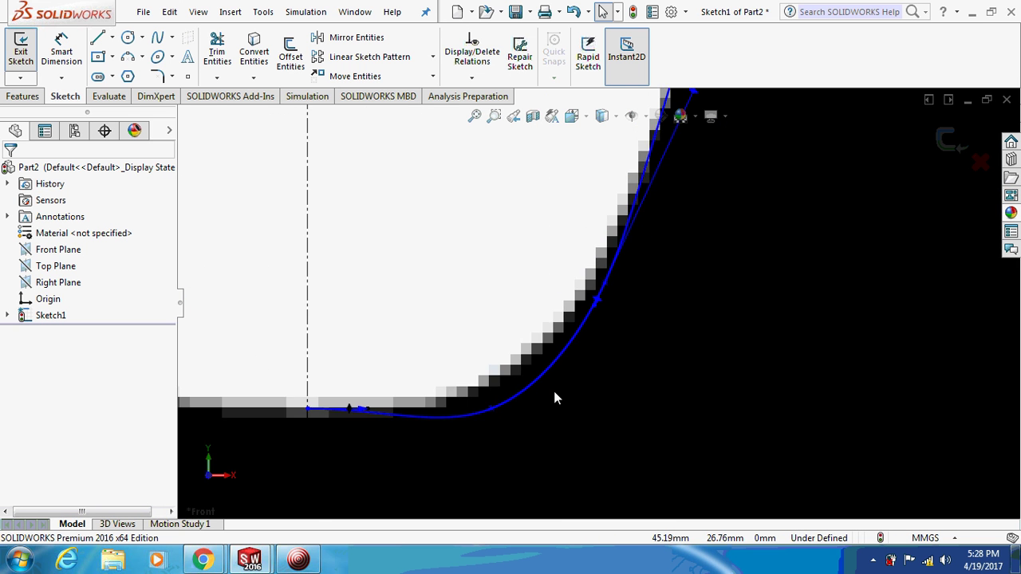
# Step: Adjust the curvature at the curved spline's second point via its tangent handle
pyautogui.click(458, 418)
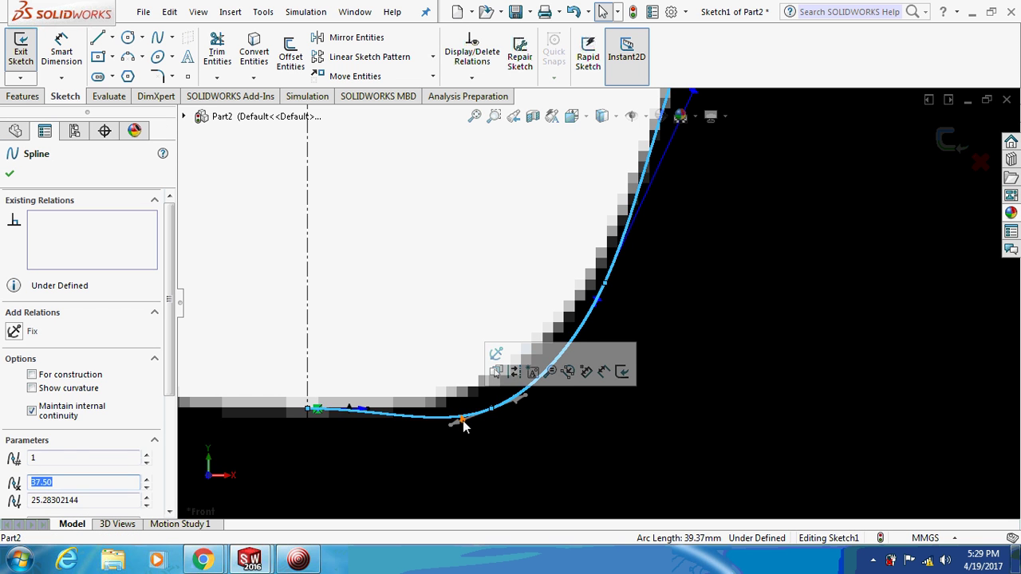
pyautogui.click(463, 420)
pyautogui.moveTo(463, 423); pyautogui.dragTo(462, 416)
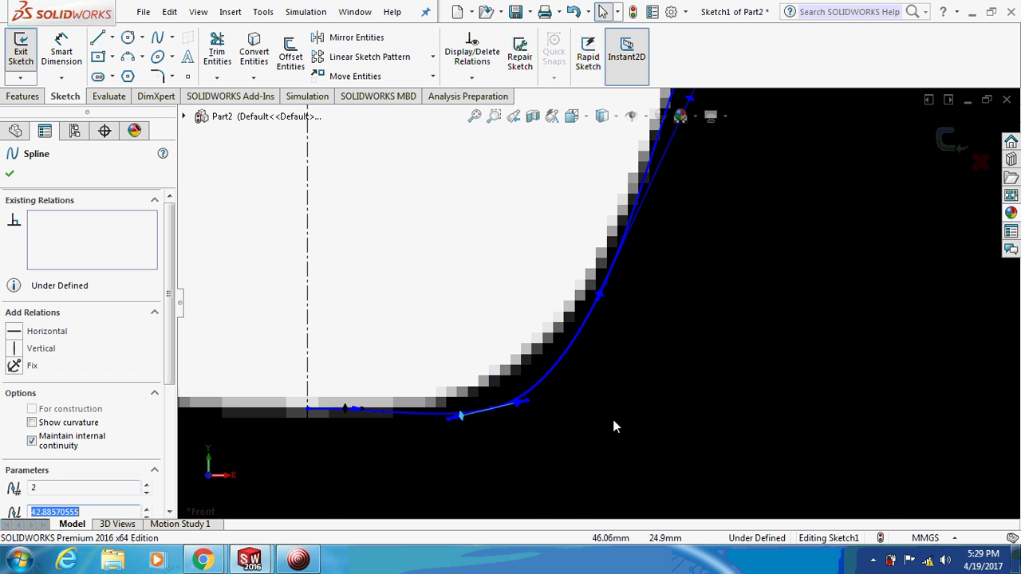
pyautogui.scroll(5, 612, 423)
pyautogui.scroll(4, 612, 427)
pyautogui.scroll(2, 551, 264)
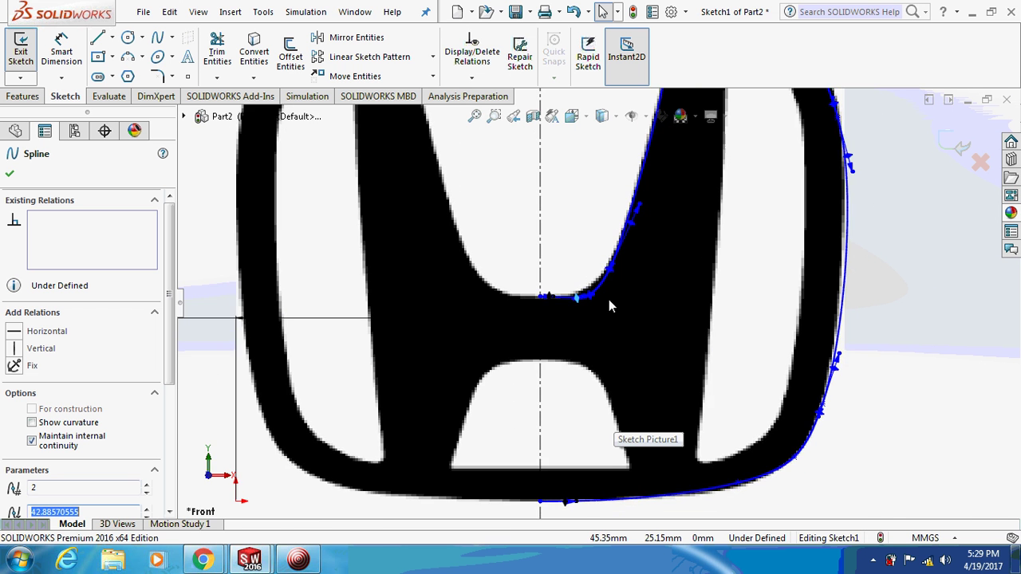
pyautogui.scroll(3, 609, 299)
pyautogui.scroll(2, 623, 292)
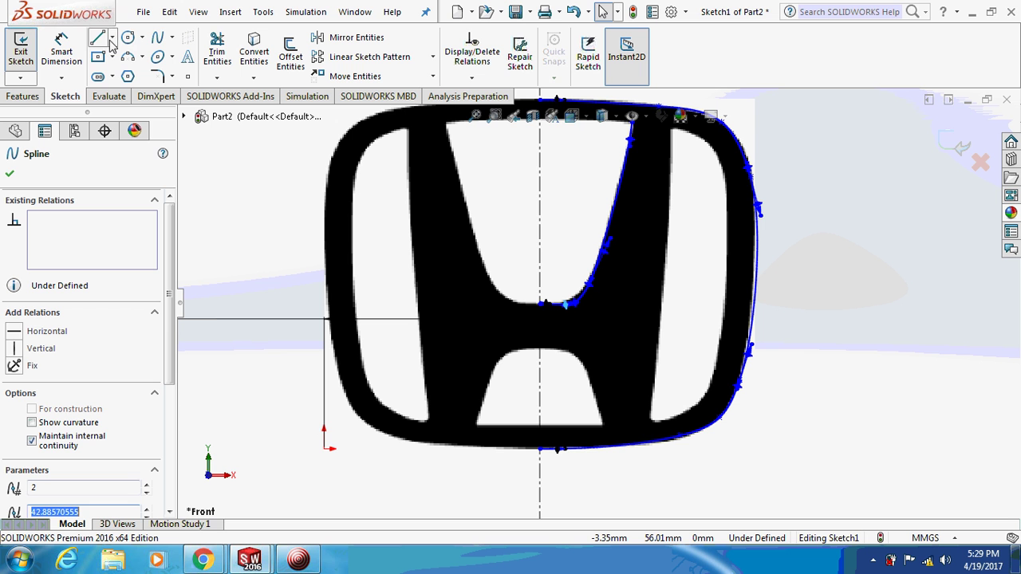
# Step: Draw a short spline from the centreline to the lower opening's right corner
pyautogui.click(154, 41)
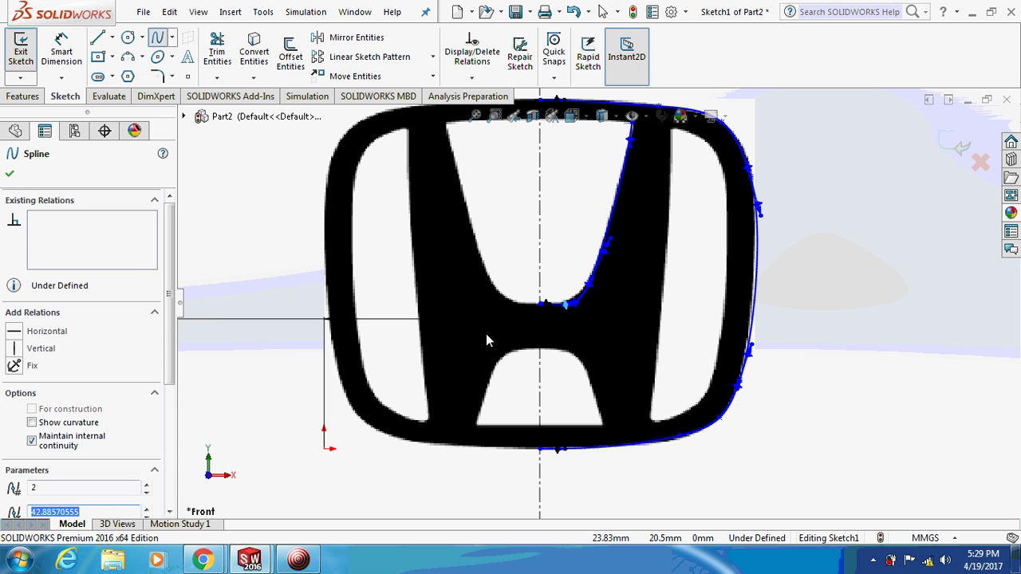
pyautogui.click(556, 355)
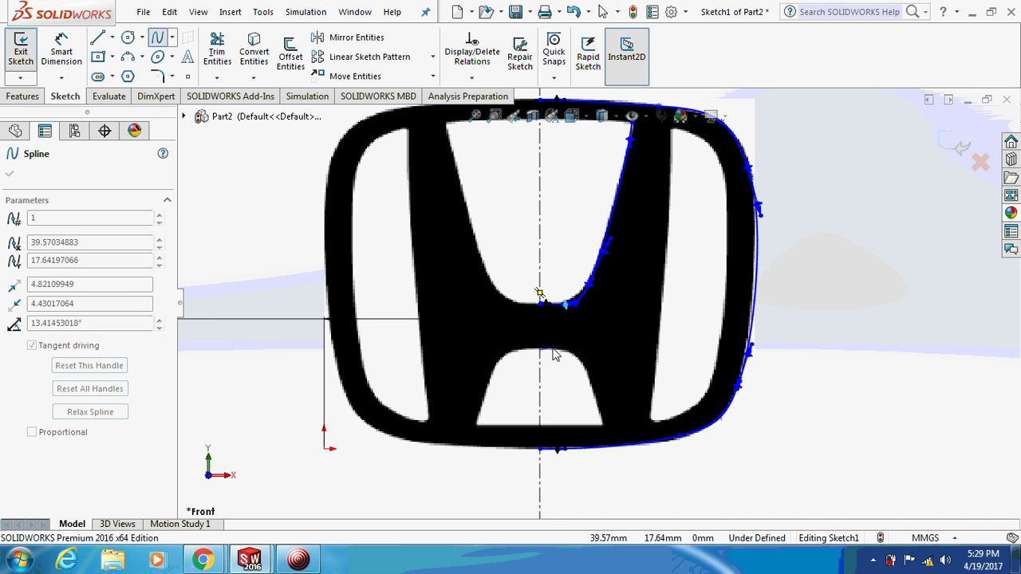
pyautogui.click(564, 353)
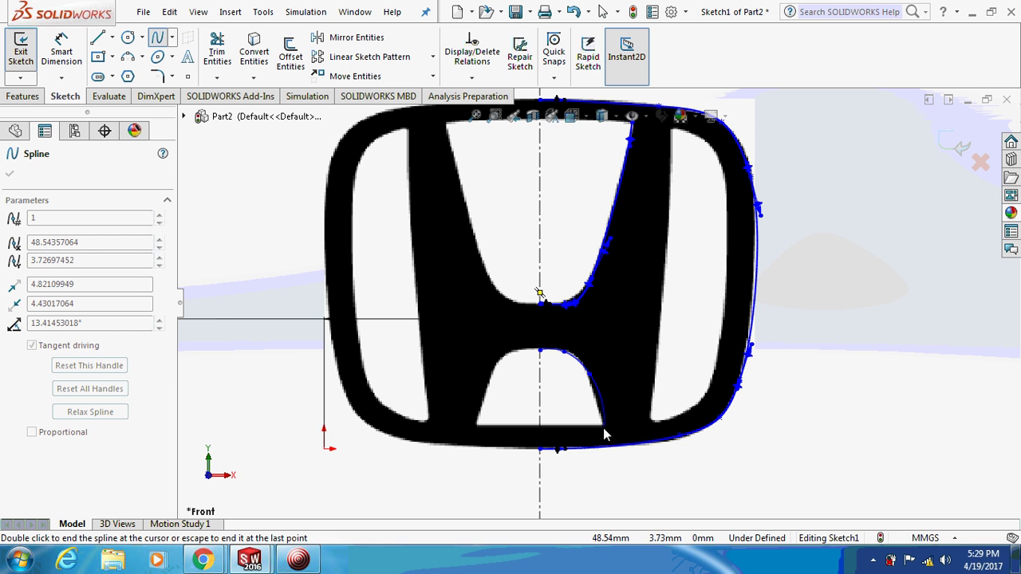
pyautogui.rightClick(659, 330)
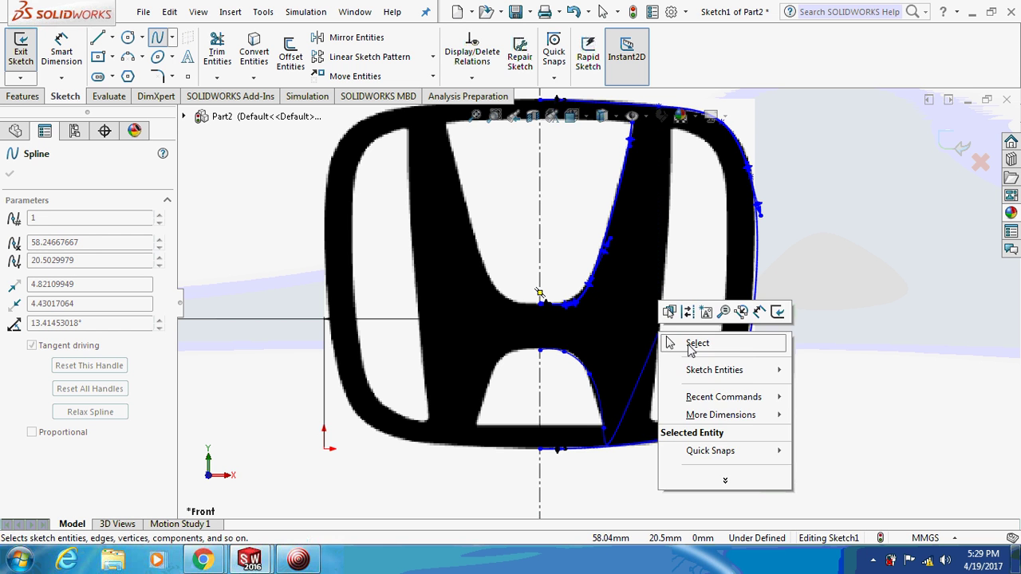
pyautogui.click(678, 342)
# Step: Draw a second spline along the lower opening's bottom edge
pyautogui.click(157, 42)
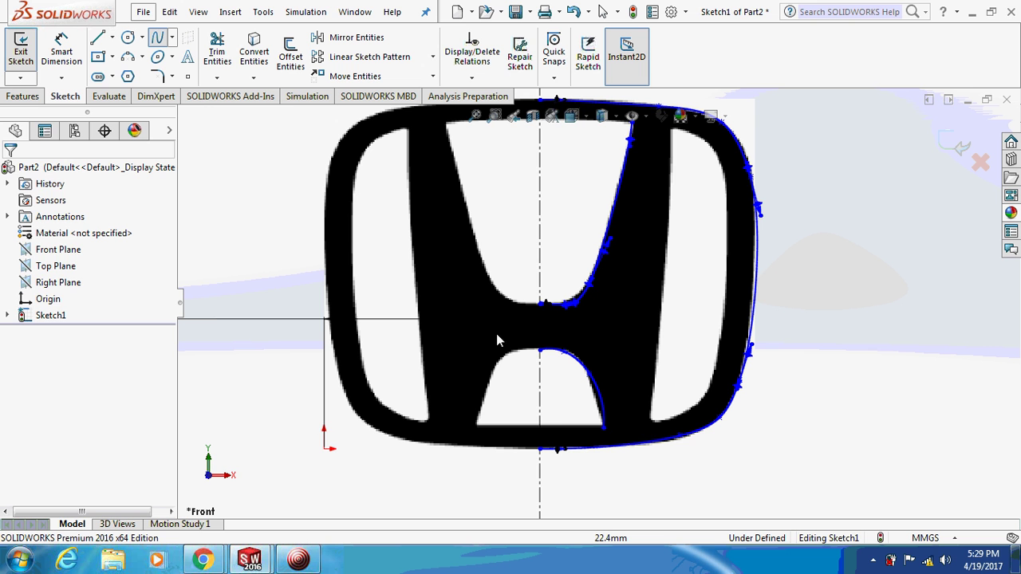
pyautogui.click(541, 433)
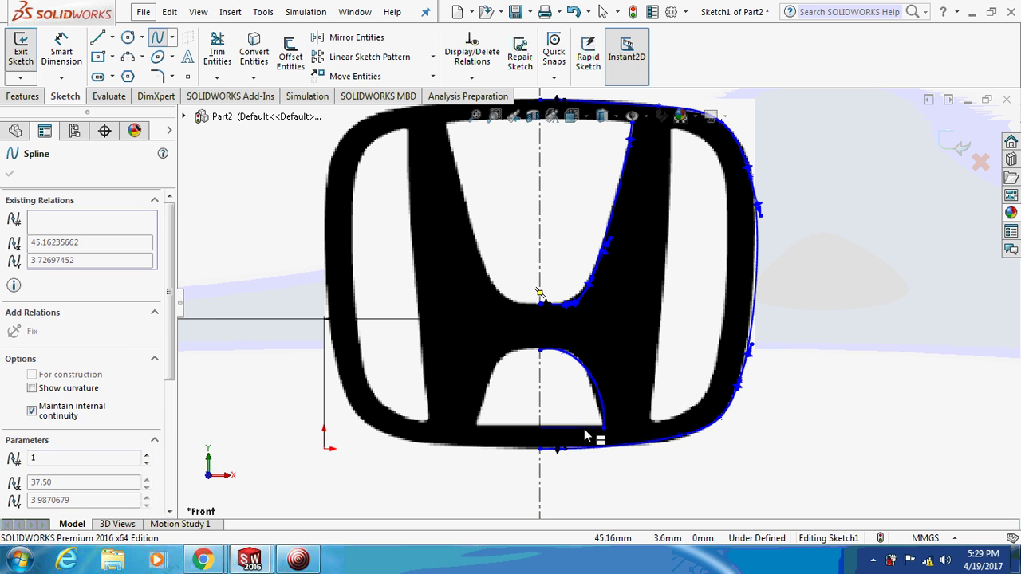
pyautogui.click(604, 431)
pyautogui.rightClick(659, 349)
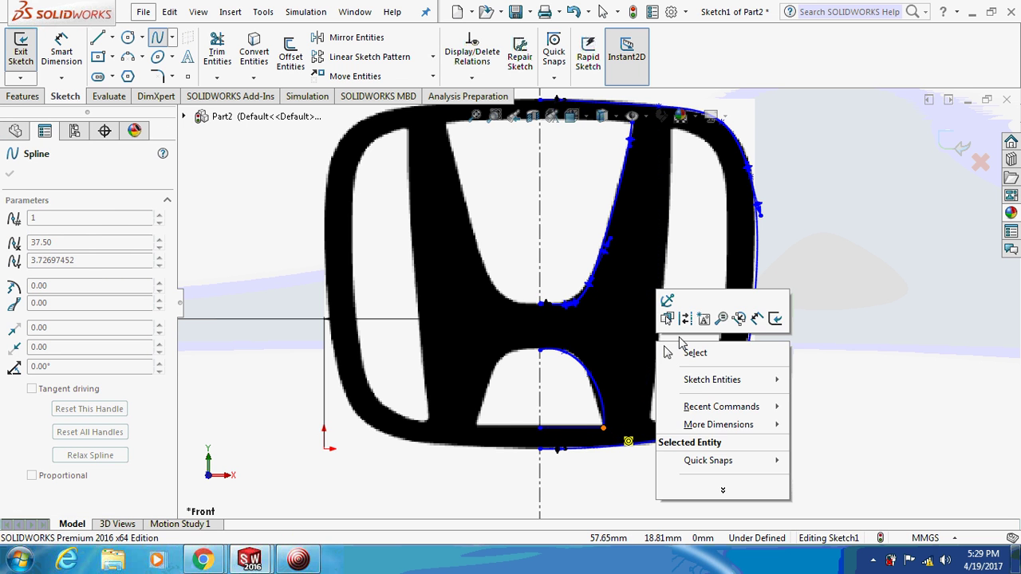
pyautogui.click(674, 349)
pyautogui.scroll(1, 623, 99)
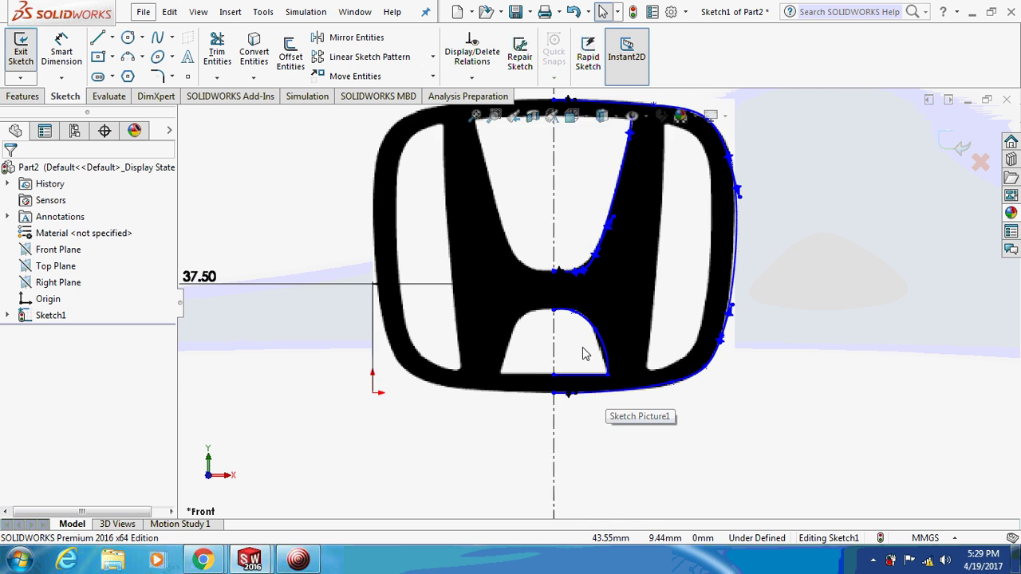
# Step: Make the lower-opening spline's bottom endpoint vertical and adjust a handle so it hugs the curved side
pyautogui.scroll(1, 583, 354)
pyautogui.click(609, 341)
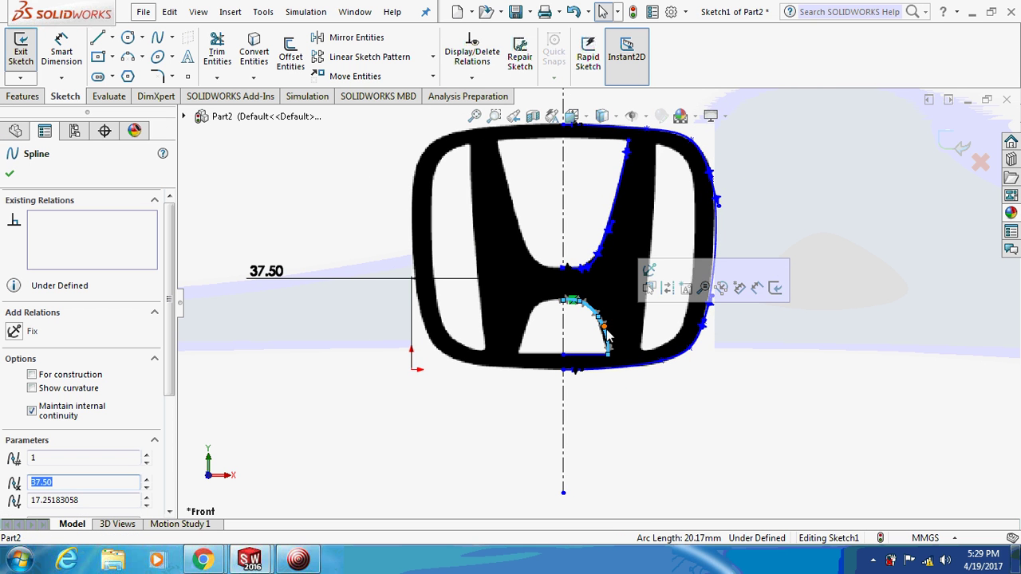
pyautogui.scroll(-1, 591, 328)
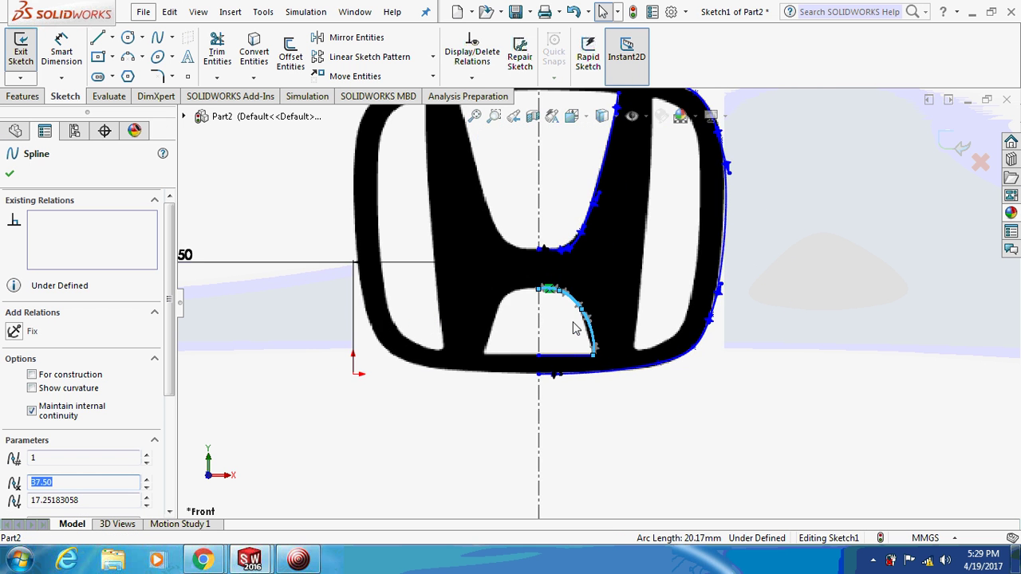
pyautogui.scroll(-2, 576, 328)
pyautogui.scroll(1, 574, 326)
pyautogui.scroll(-1, 594, 321)
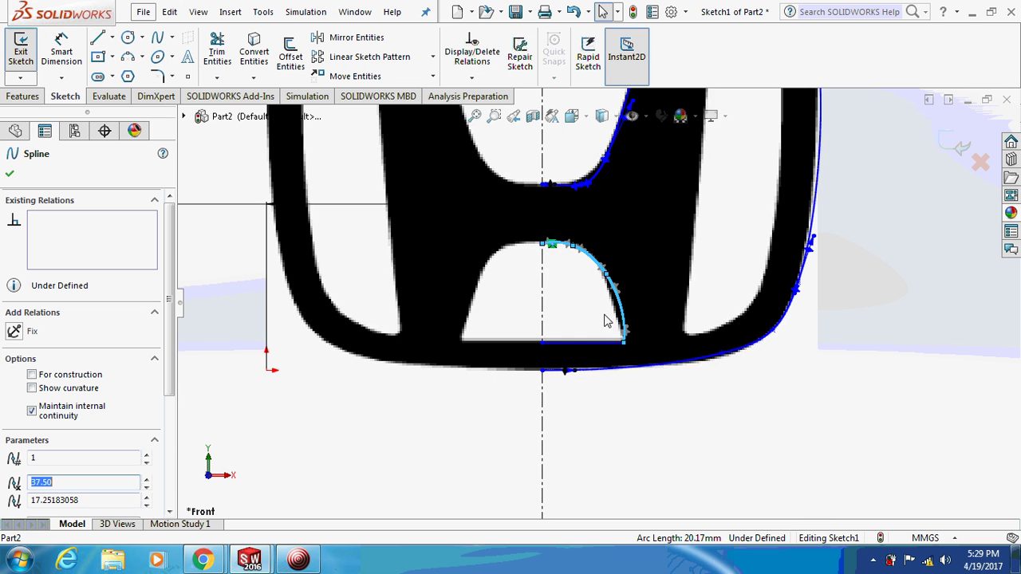
pyautogui.scroll(-1, 603, 323)
pyautogui.click(637, 335)
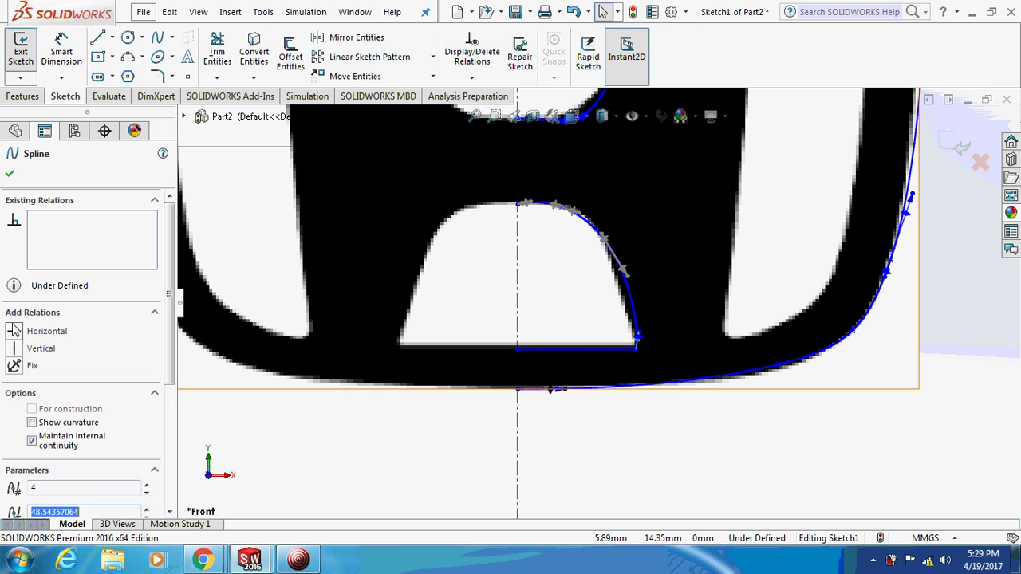
pyautogui.click(14, 349)
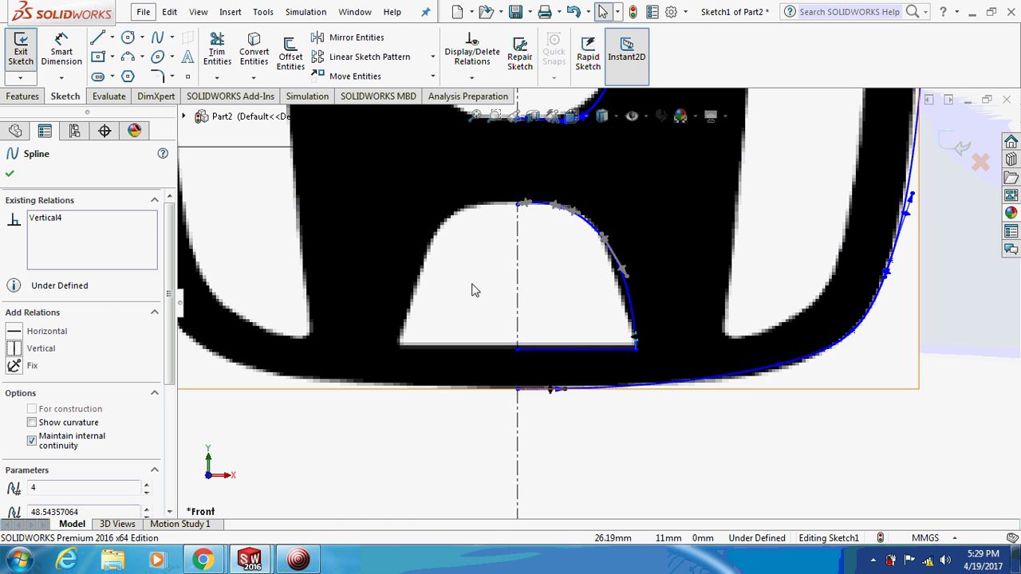
pyautogui.click(622, 271)
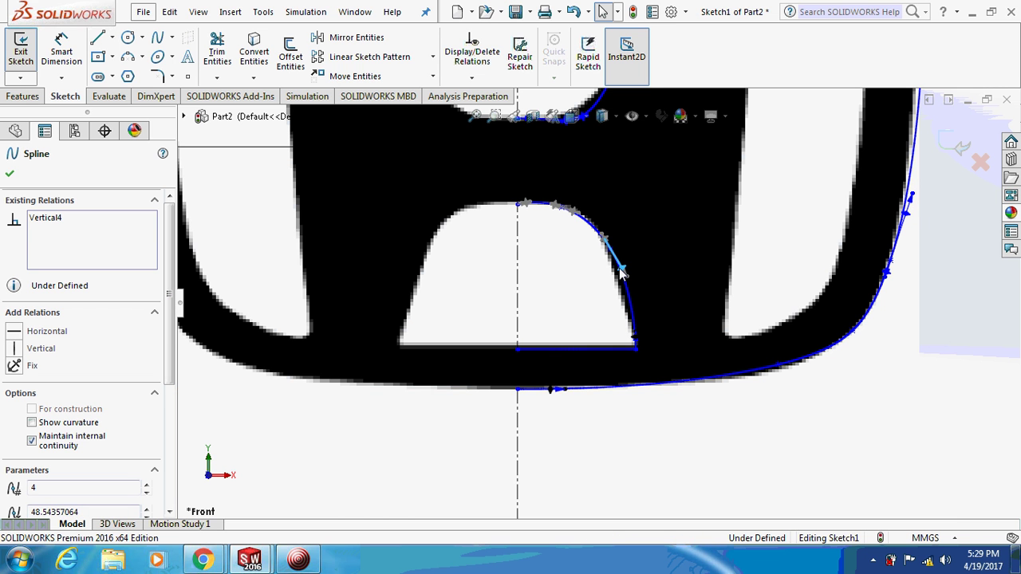
pyautogui.scroll(-2, 713, 349)
pyautogui.press('Escape')
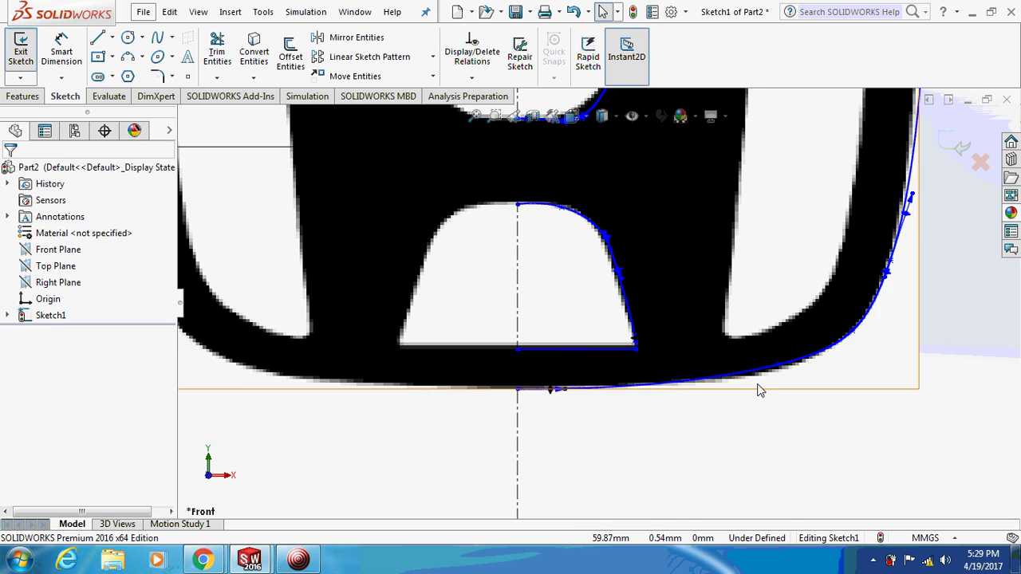
# Step: Trace the H's right leg with a spline from its top down to the bottom
pyautogui.scroll(-2, 752, 230)
pyautogui.scroll(-2, 752, 230)
pyautogui.scroll(3, 699, 164)
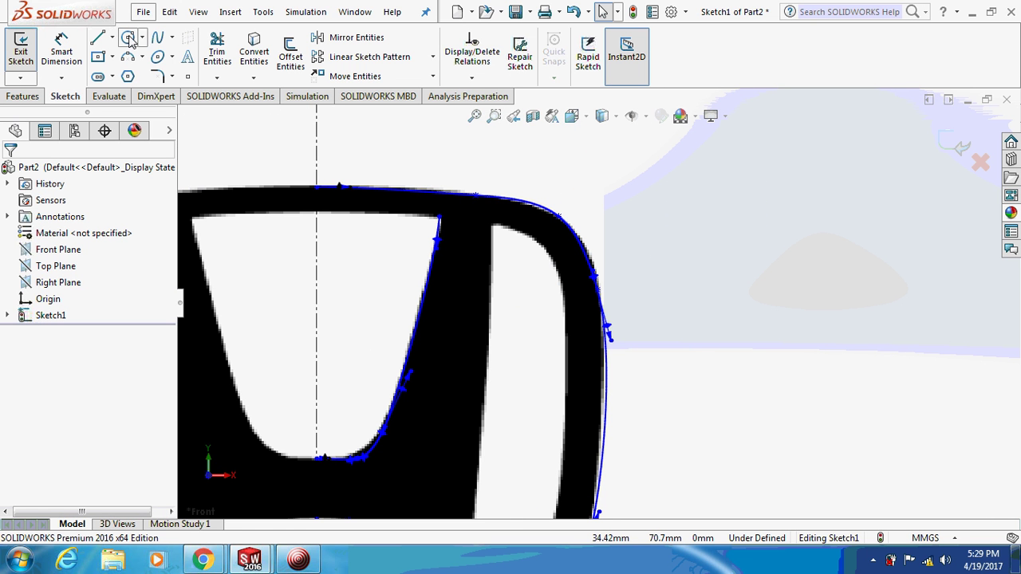
pyautogui.click(157, 37)
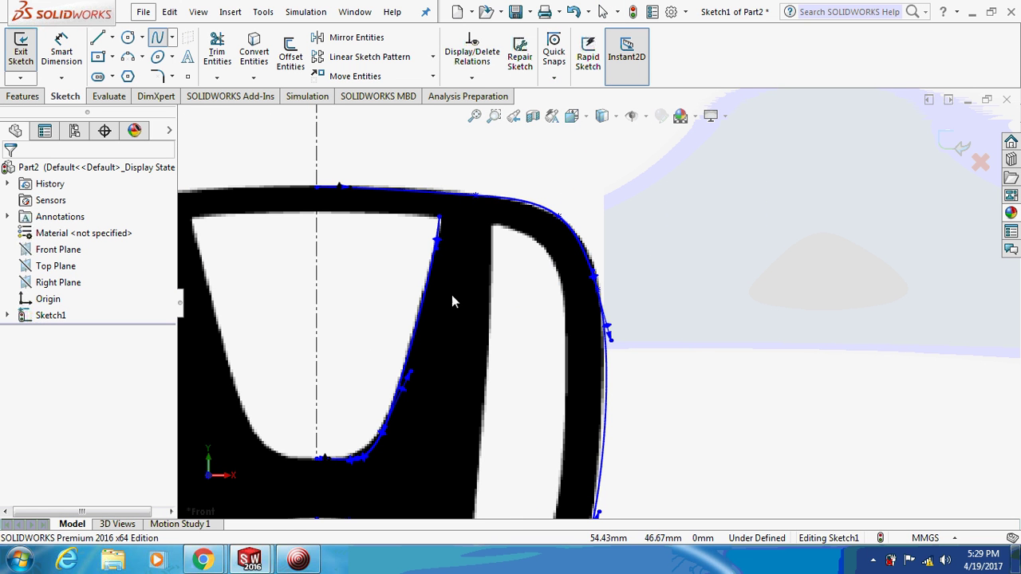
pyautogui.click(492, 231)
pyautogui.scroll(-3, 492, 232)
pyautogui.scroll(-1, 526, 446)
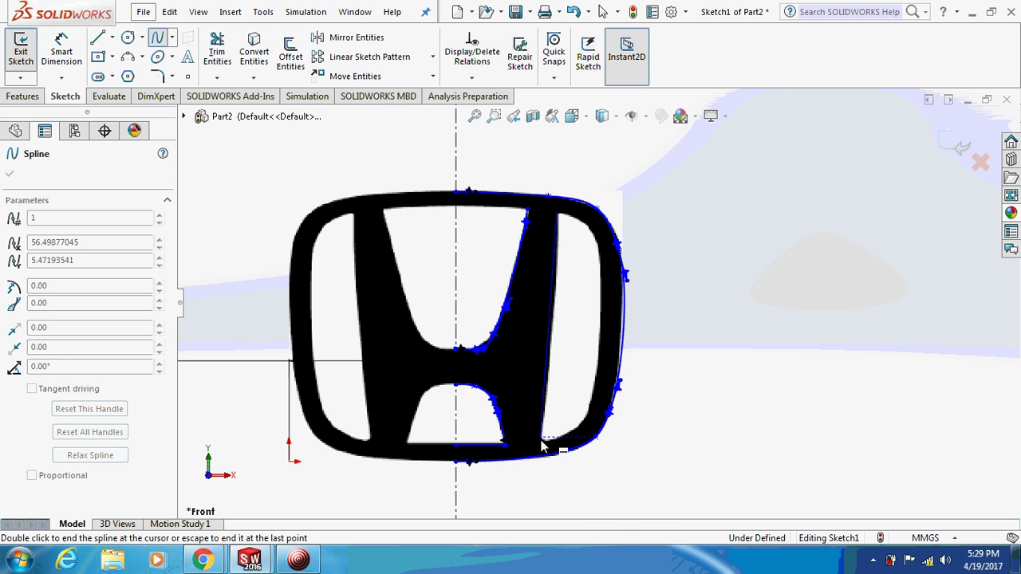
pyautogui.doubleClick(540, 445)
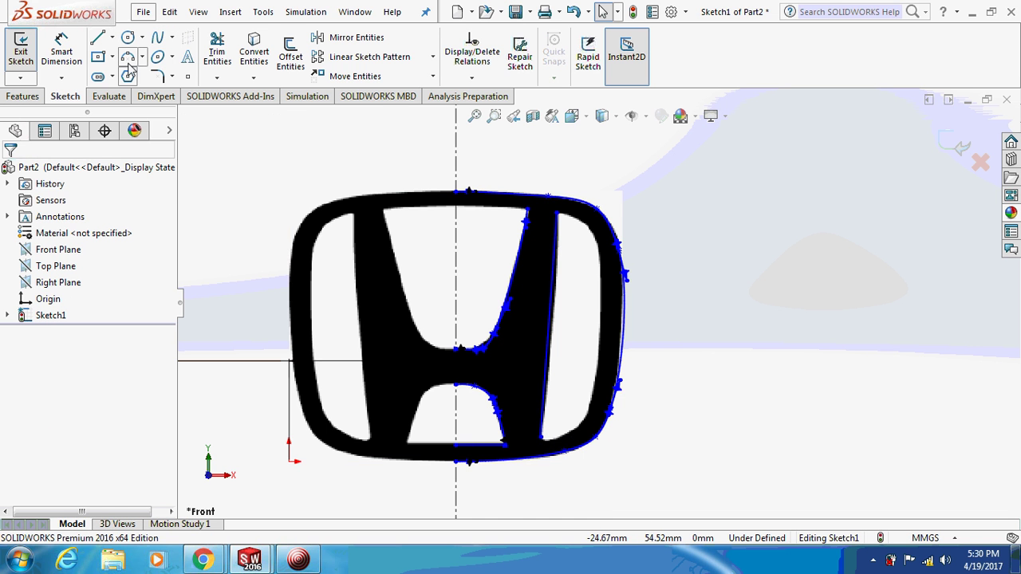
# Step: Trace the inner curve of the right-hand opening with a three-point spline, then exit the Spline tool
pyautogui.click(157, 38)
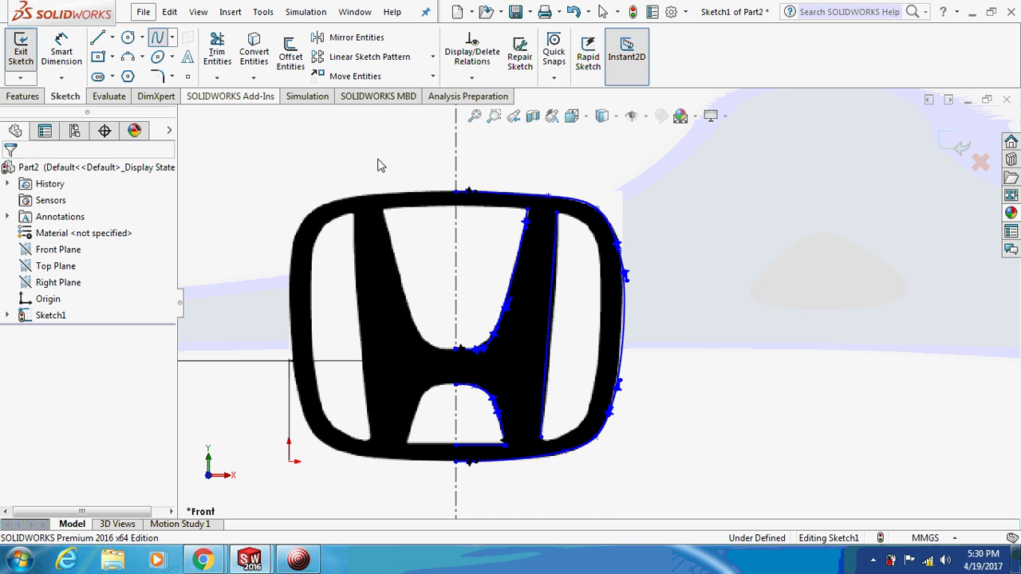
pyautogui.click(557, 215)
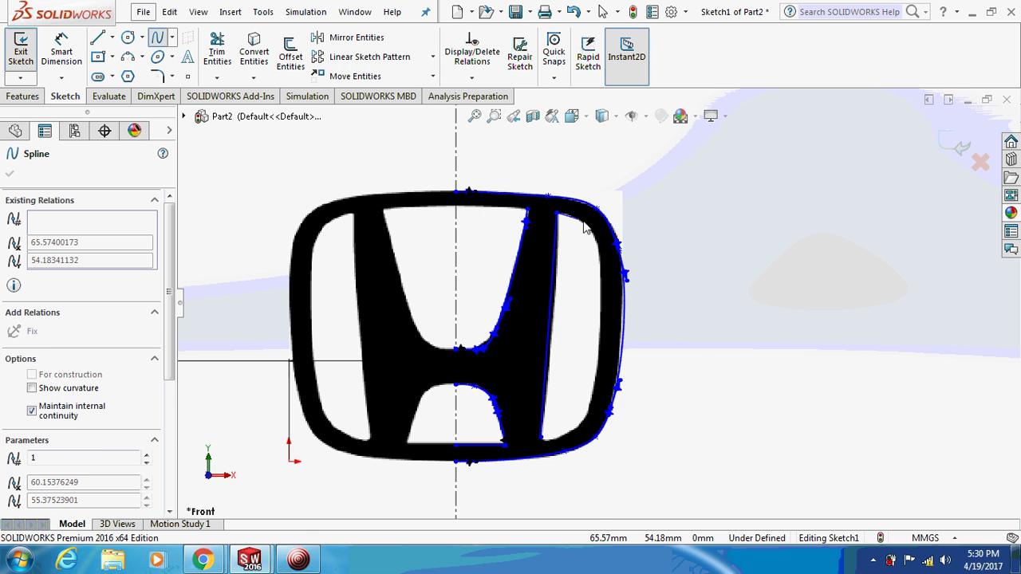
pyautogui.click(595, 241)
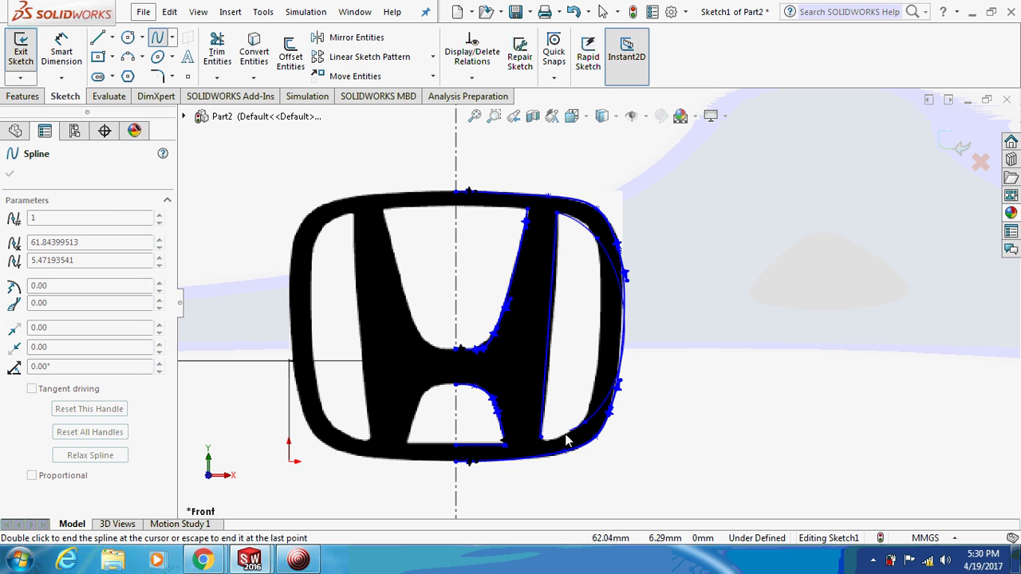
pyautogui.click(542, 445)
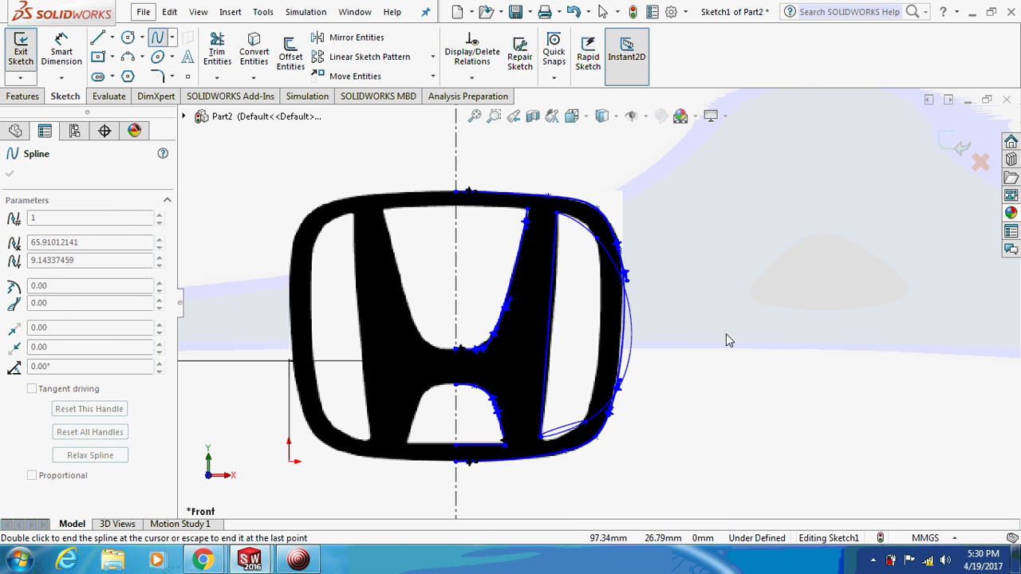
pyautogui.rightClick(731, 306)
pyautogui.click(737, 316)
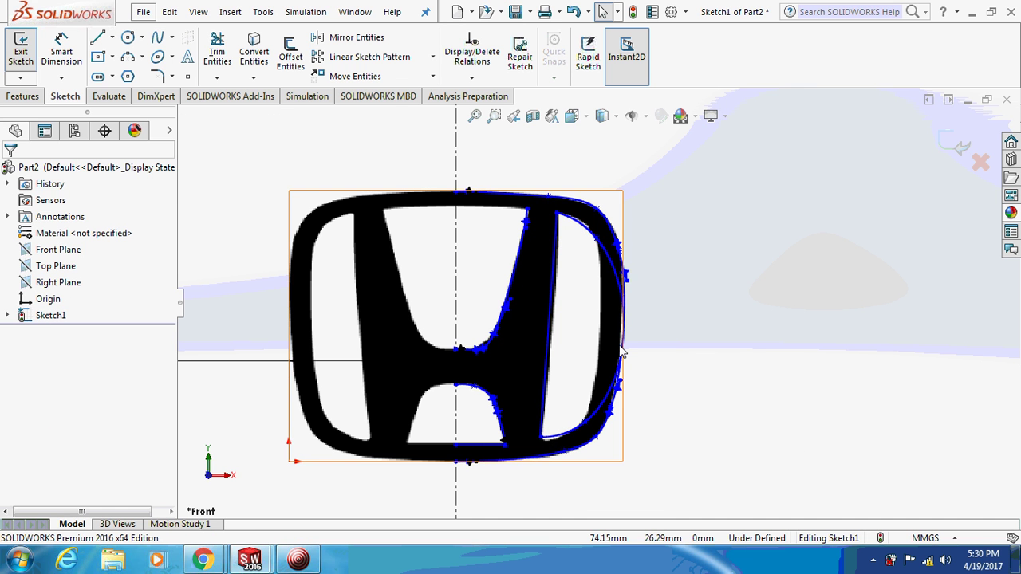
# Step: Pull the upper part of the right-opening spline inward to fit the inner curve
pyautogui.click(621, 273)
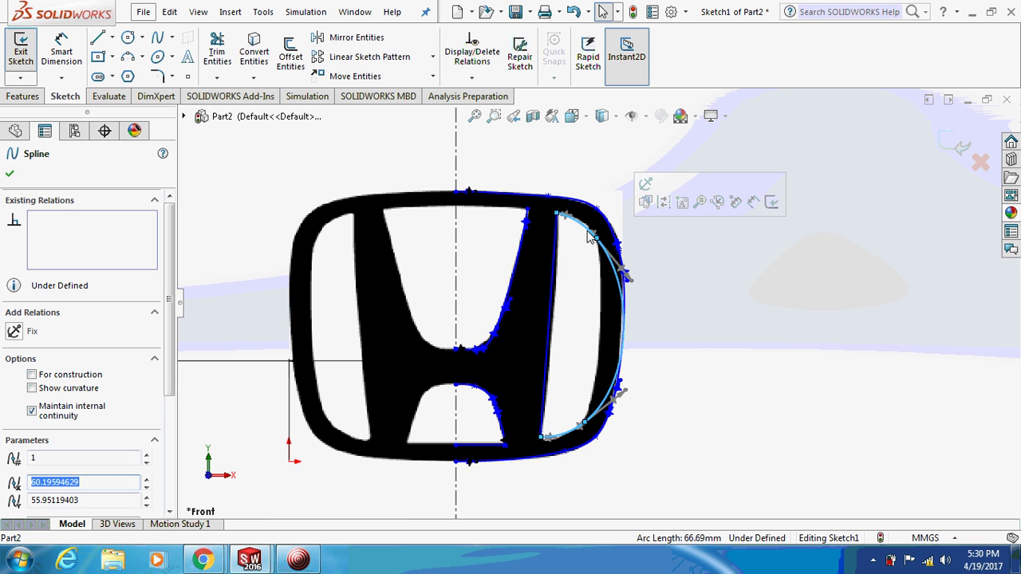
pyautogui.click(625, 274)
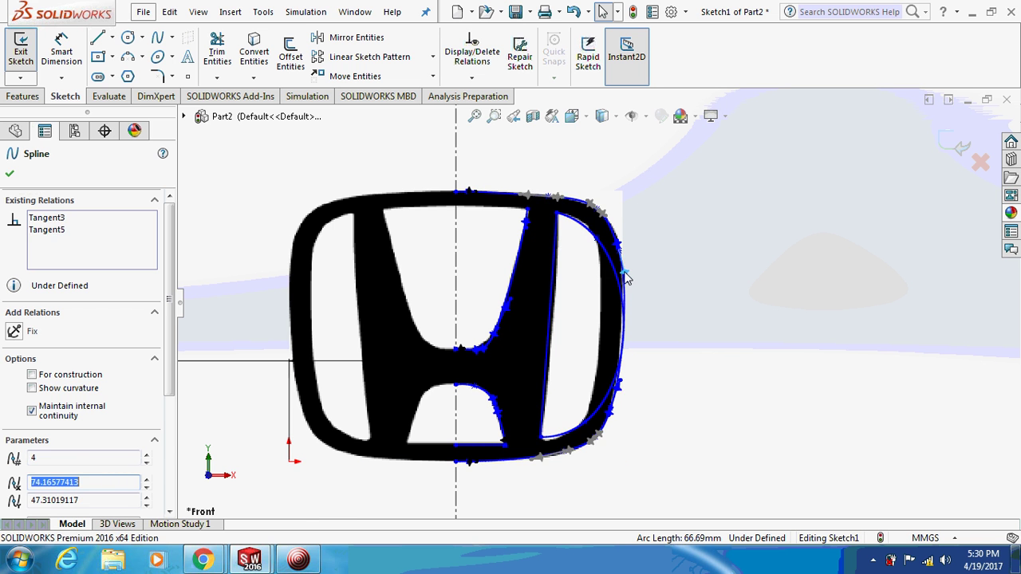
pyautogui.scroll(-5, 607, 276)
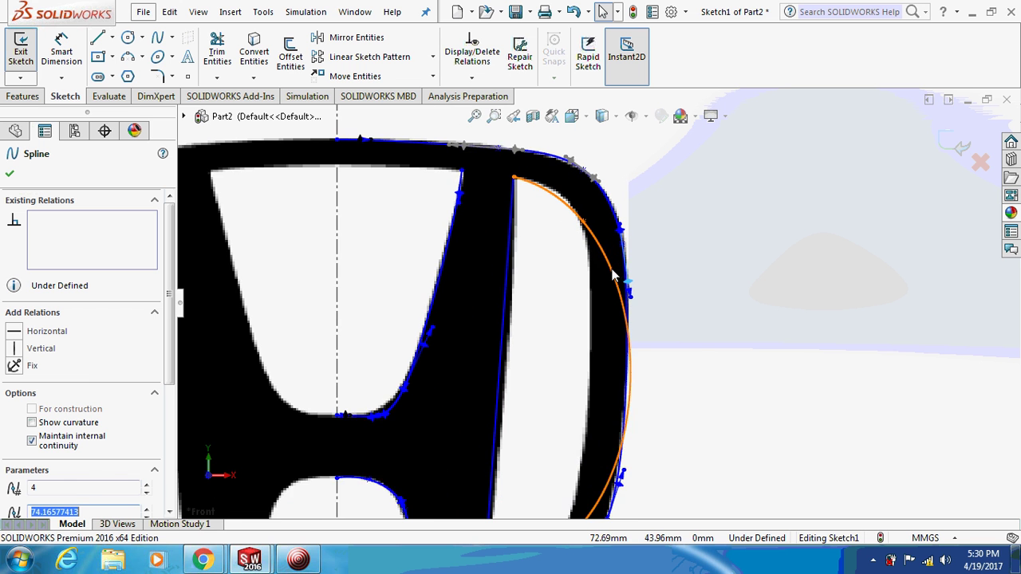
pyautogui.click(603, 264)
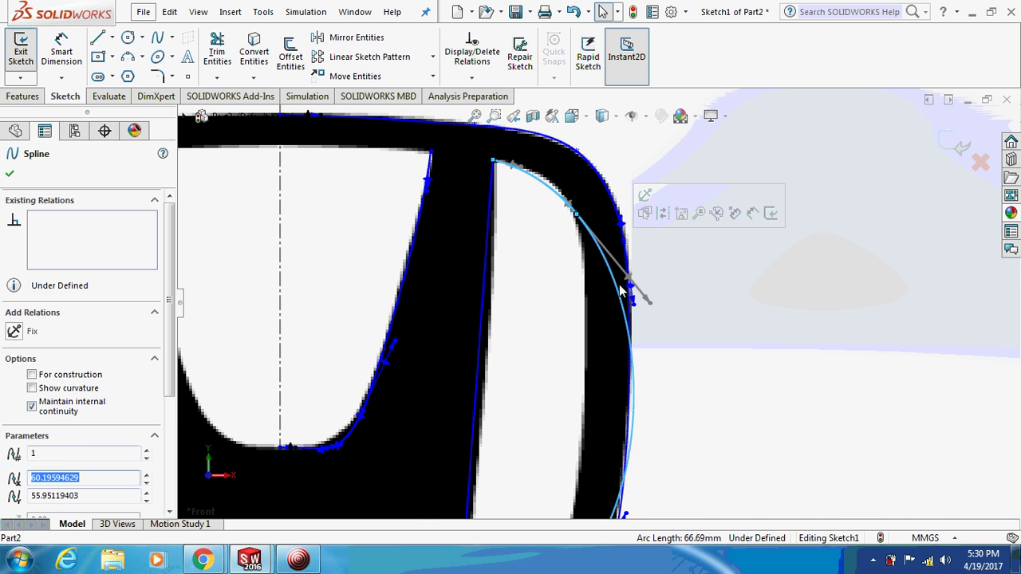
pyautogui.moveTo(628, 278)
pyautogui.mouseDown()
pyautogui.moveTo(594, 282)
pyautogui.moveTo(603, 273)
pyautogui.mouseUp()
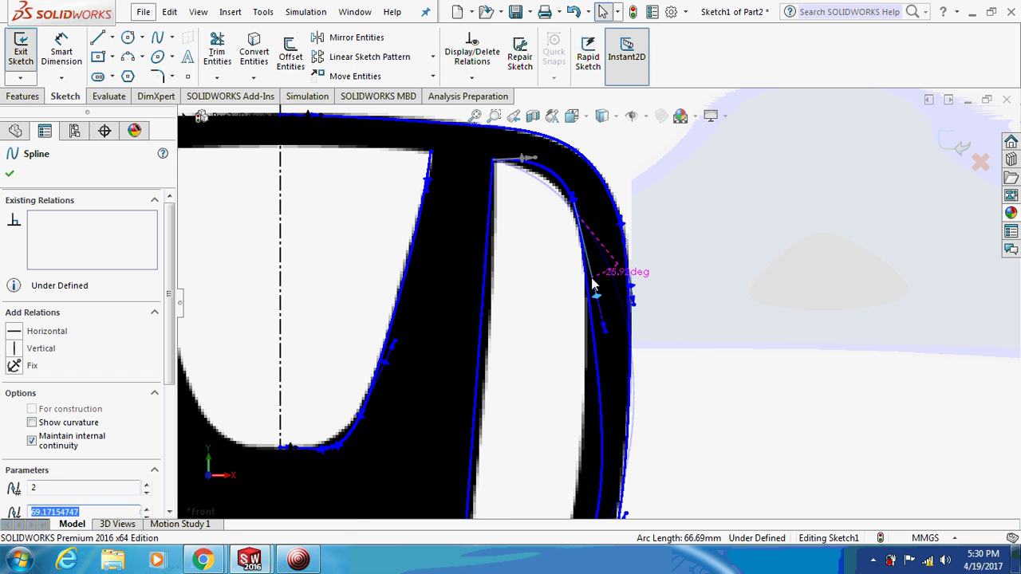
# Step: Reshape the lower part of the inner spline to match the traced image edge
pyautogui.scroll(1, 571, 351)
pyautogui.scroll(1, 582, 368)
pyautogui.scroll(3, 590, 367)
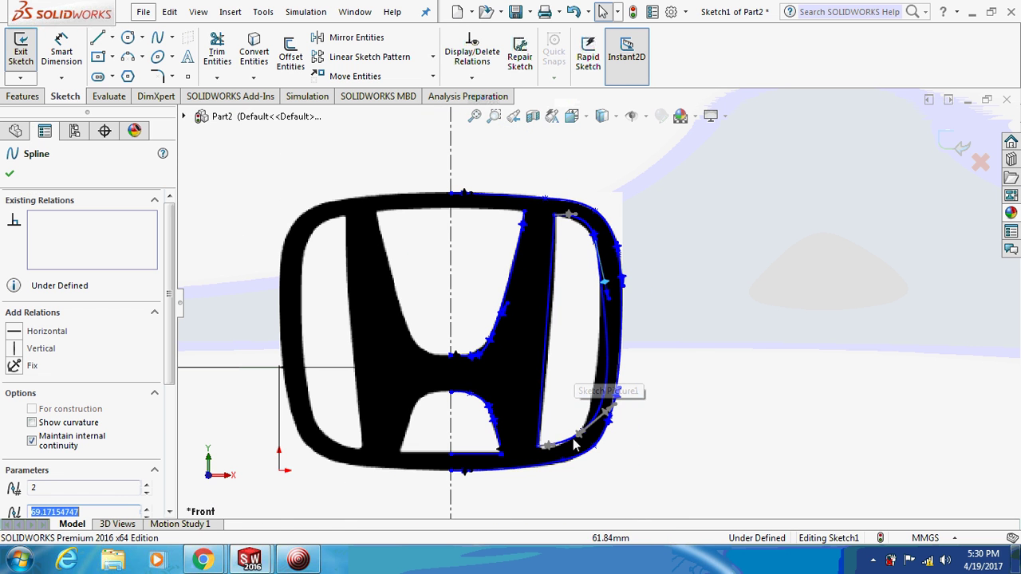
pyautogui.moveTo(605, 412); pyautogui.dragTo(595, 416)
pyautogui.scroll(-1, 558, 470)
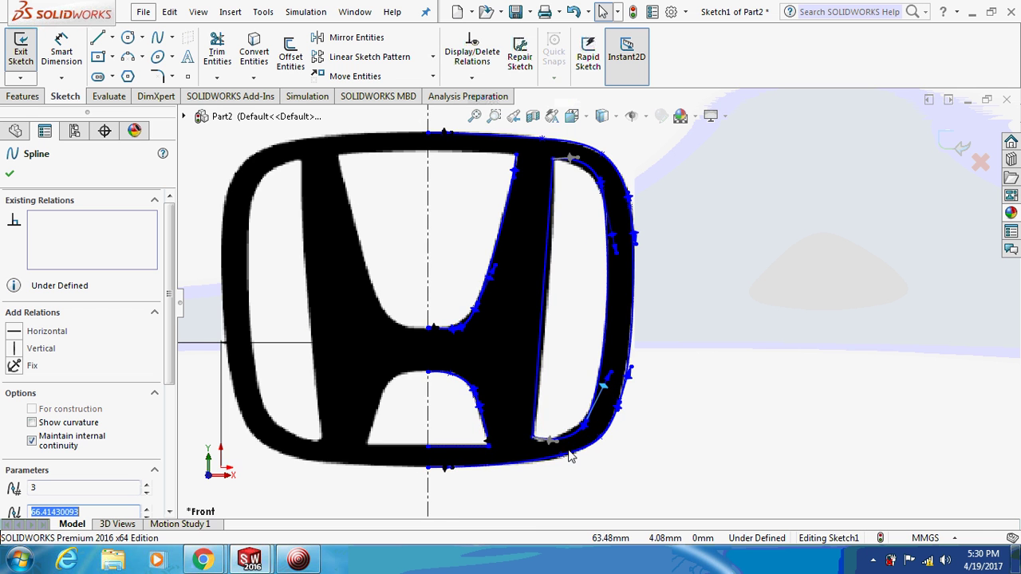
pyautogui.scroll(-1, 558, 446)
pyautogui.scroll(-1, 532, 425)
pyautogui.scroll(-2, 532, 424)
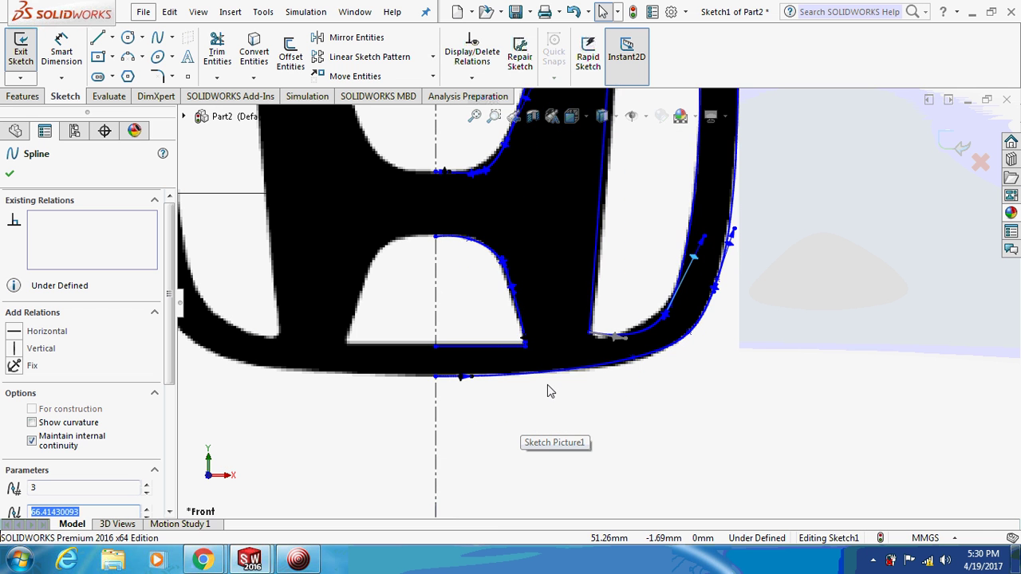
# Step: Move the spline's lower endpoint onto the opening's corner and give its lower bend a Horizontal relation
pyautogui.click(591, 335)
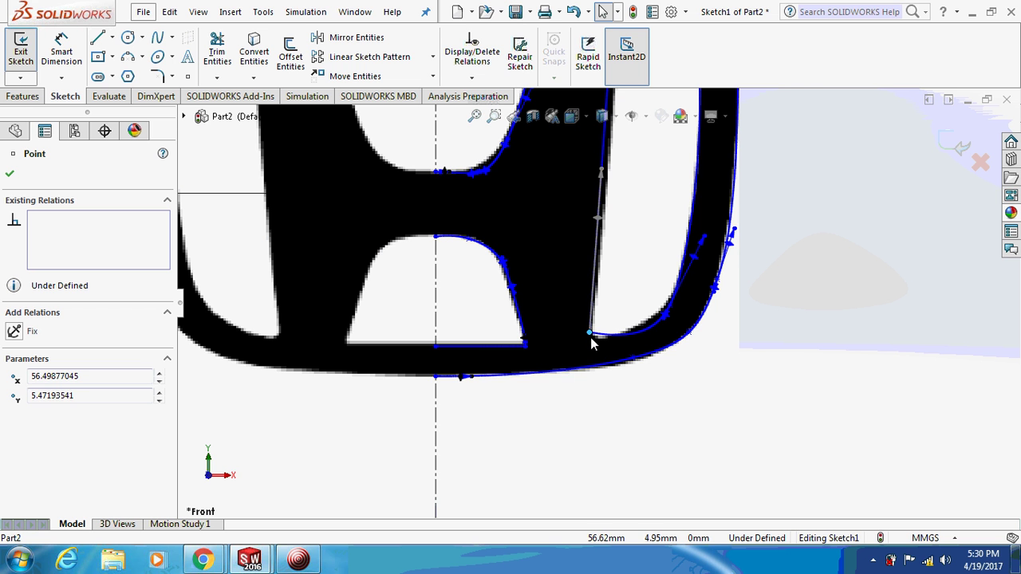
pyautogui.moveTo(592, 349); pyautogui.dragTo(595, 345)
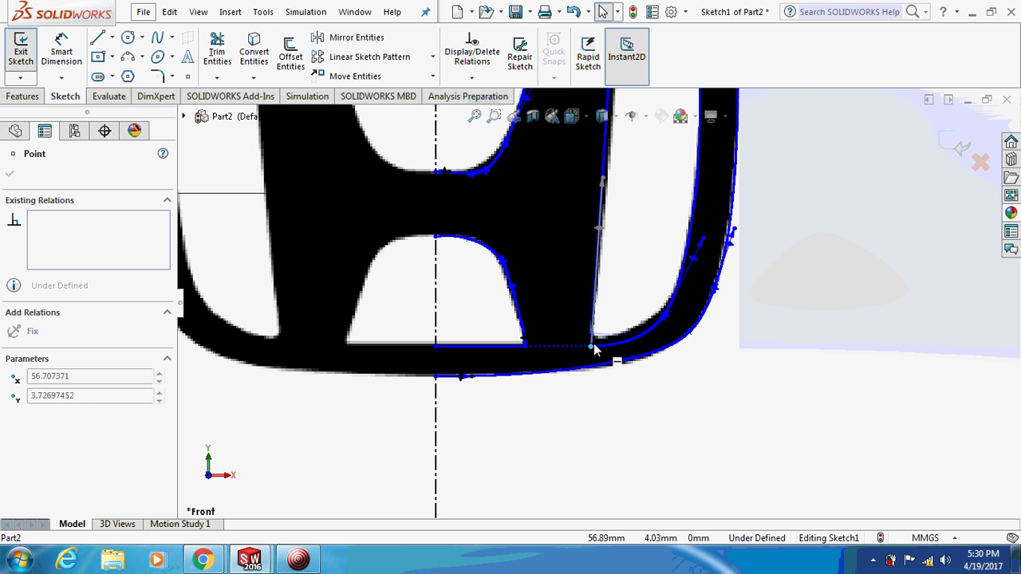
pyautogui.click(616, 342)
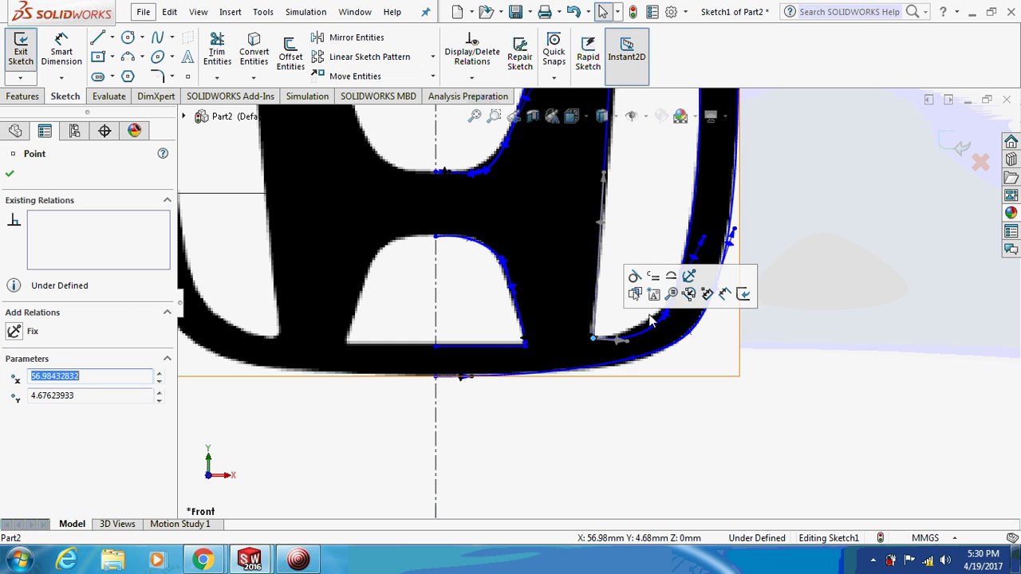
pyautogui.click(618, 343)
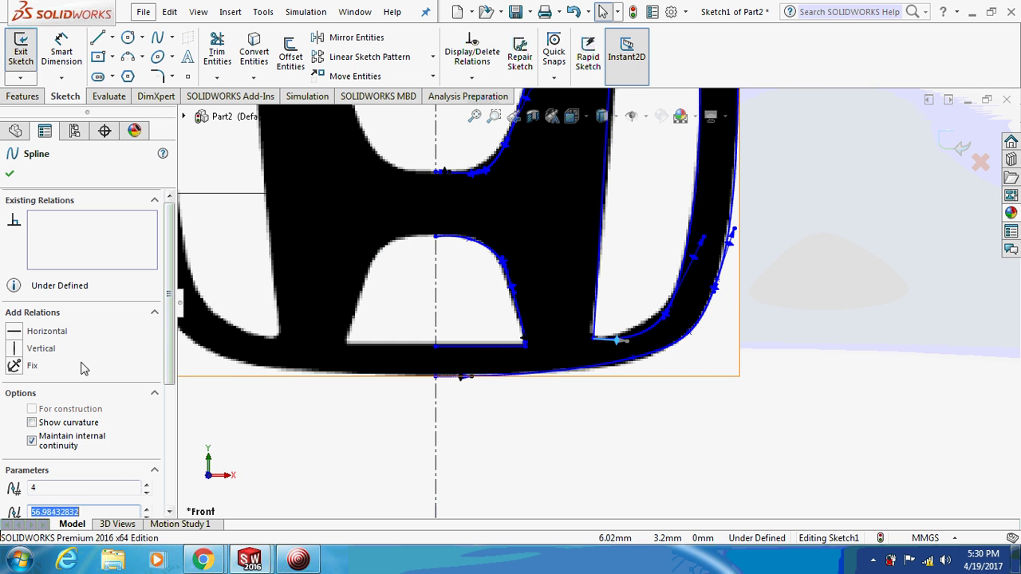
pyautogui.click(46, 331)
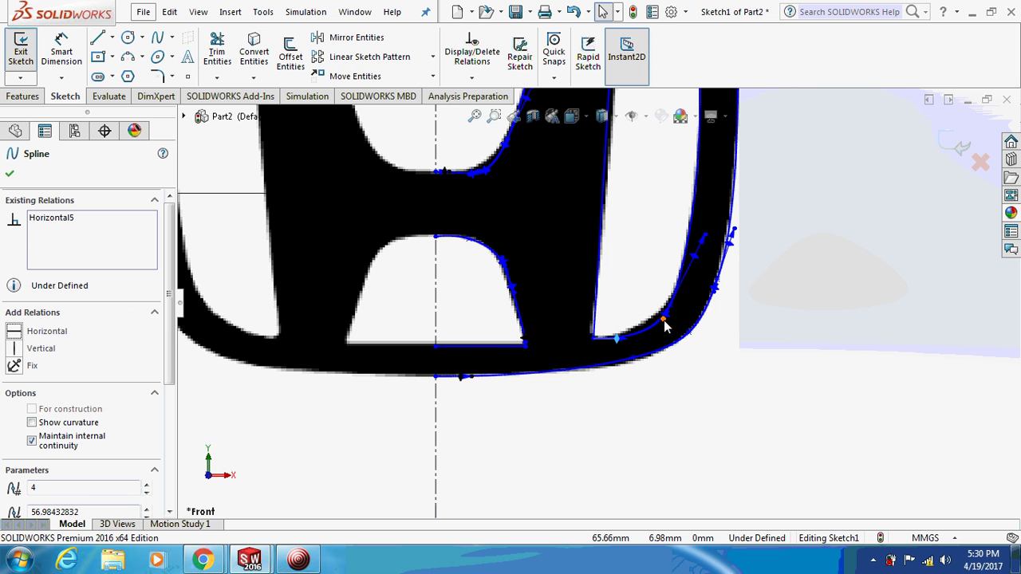
# Step: Delete the redundant point from the right-opening spline
pyautogui.click(663, 318)
pyautogui.press('Delete')
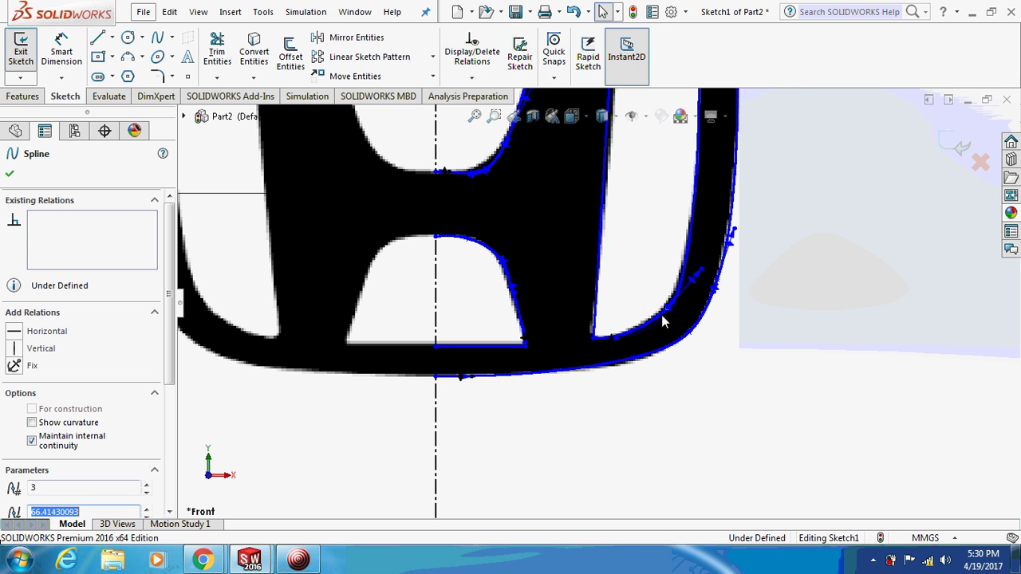
pyautogui.scroll(-2, 727, 263)
pyautogui.scroll(-3, 726, 262)
pyautogui.scroll(-2, 726, 261)
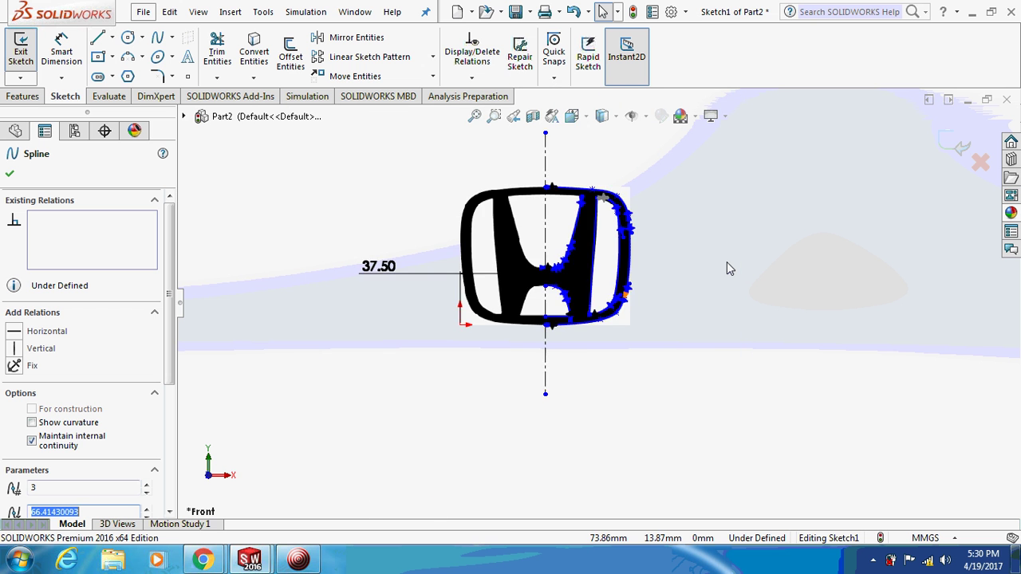
pyautogui.scroll(-1, 727, 261)
pyautogui.scroll(2, 645, 238)
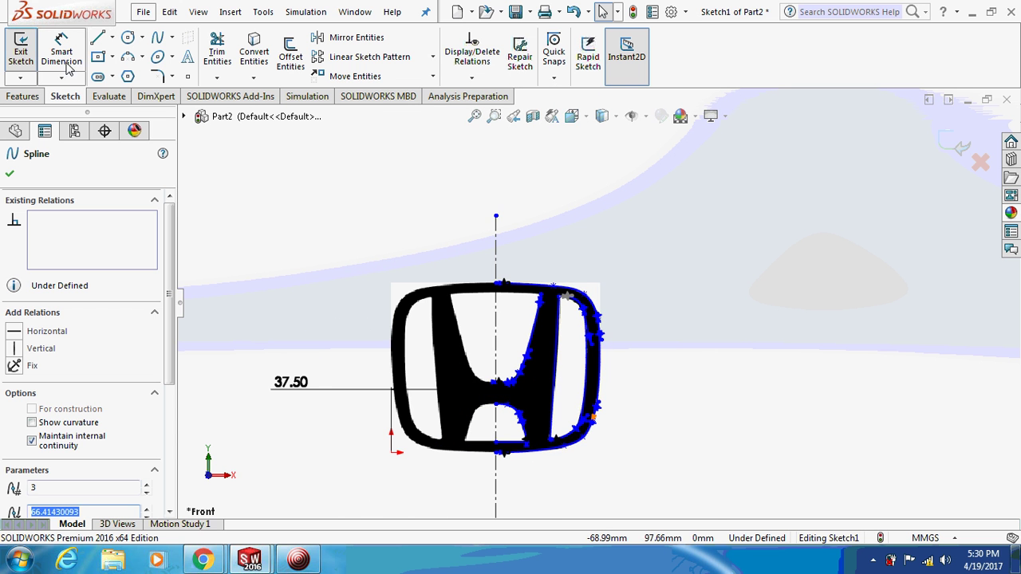
pyautogui.scroll(3, 440, 288)
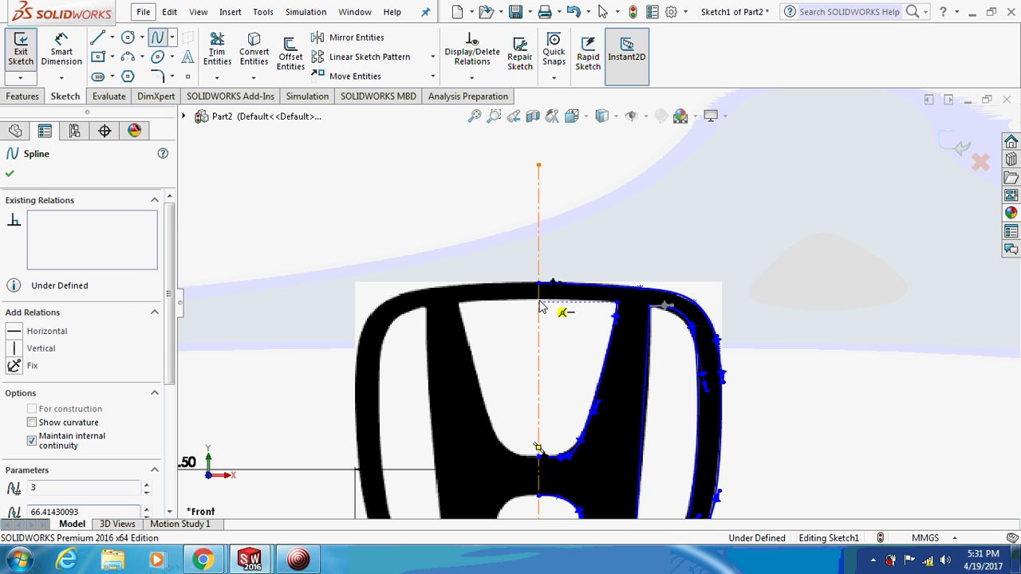
# Step: Draw a short spline from the top of the centreline to the inner top corner
pyautogui.click(539, 302)
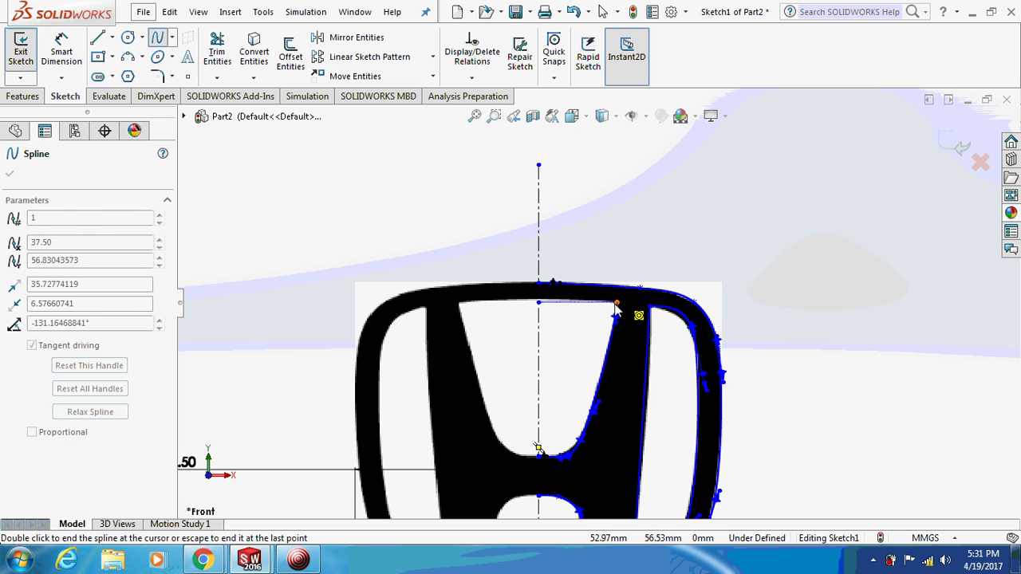
pyautogui.doubleClick(617, 307)
pyautogui.scroll(2, 556, 415)
pyautogui.scroll(-3, 550, 439)
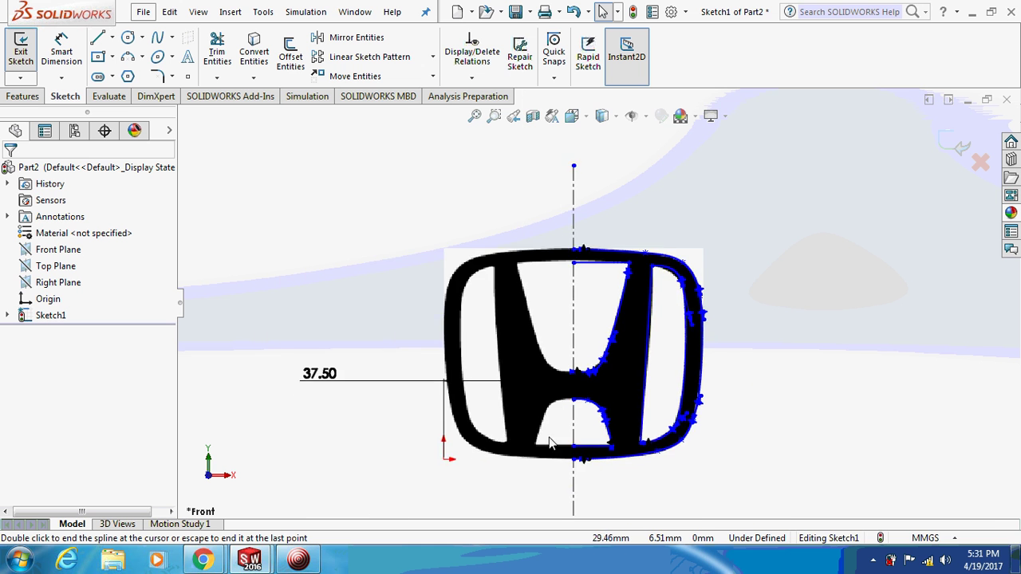
pyautogui.scroll(2, 549, 442)
pyautogui.scroll(-3, 567, 383)
pyautogui.scroll(1, 588, 321)
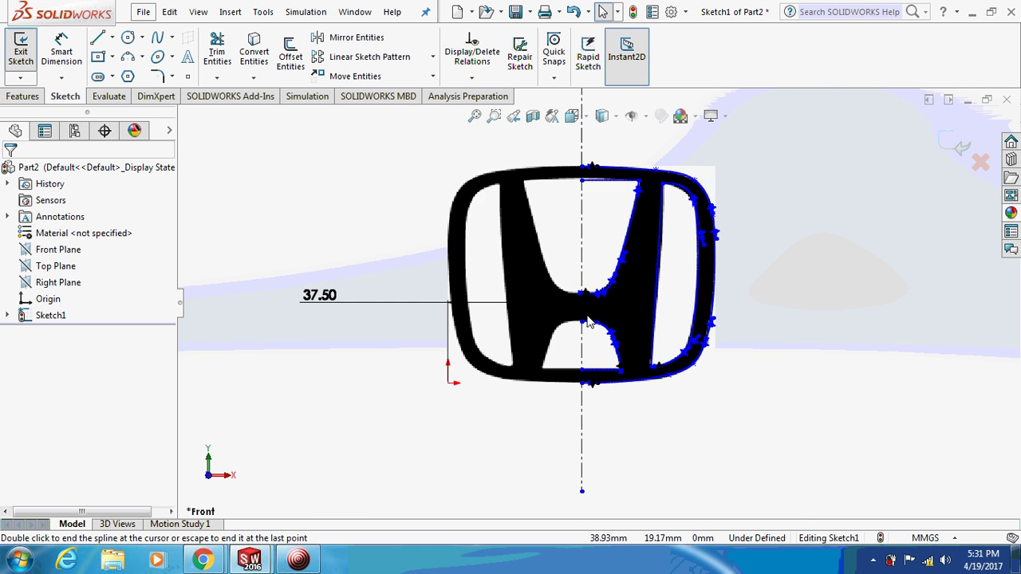
pyautogui.scroll(2, 588, 321)
pyautogui.scroll(2, 584, 322)
pyautogui.scroll(1, 607, 315)
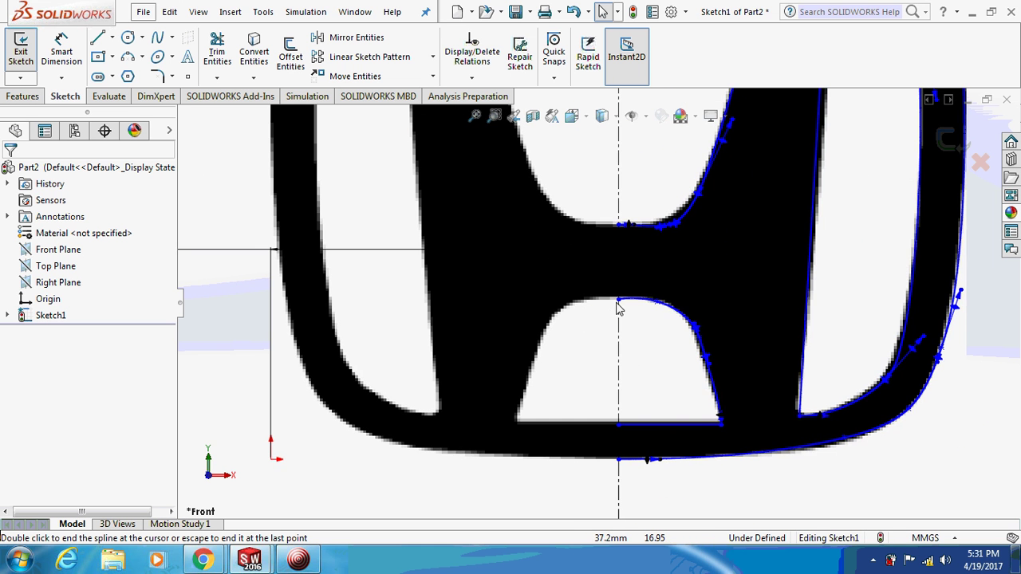
# Step: Make the start tangent of the spline above the lower opening horizontal
pyautogui.click(617, 304)
pyautogui.scroll(1, 615, 306)
pyautogui.scroll(2, 613, 306)
pyautogui.scroll(-1, 610, 304)
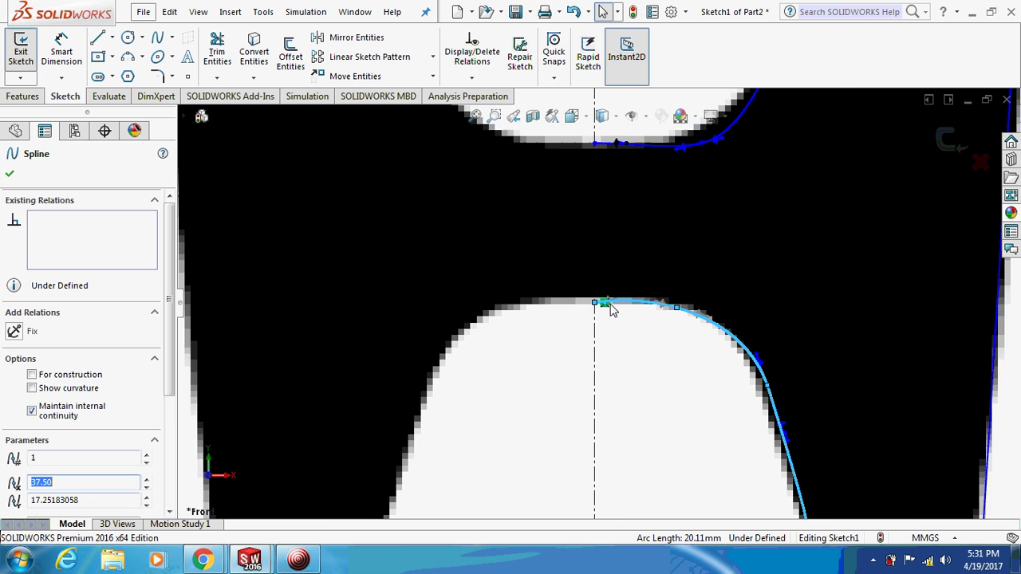
pyautogui.scroll(2, 608, 310)
pyautogui.click(607, 302)
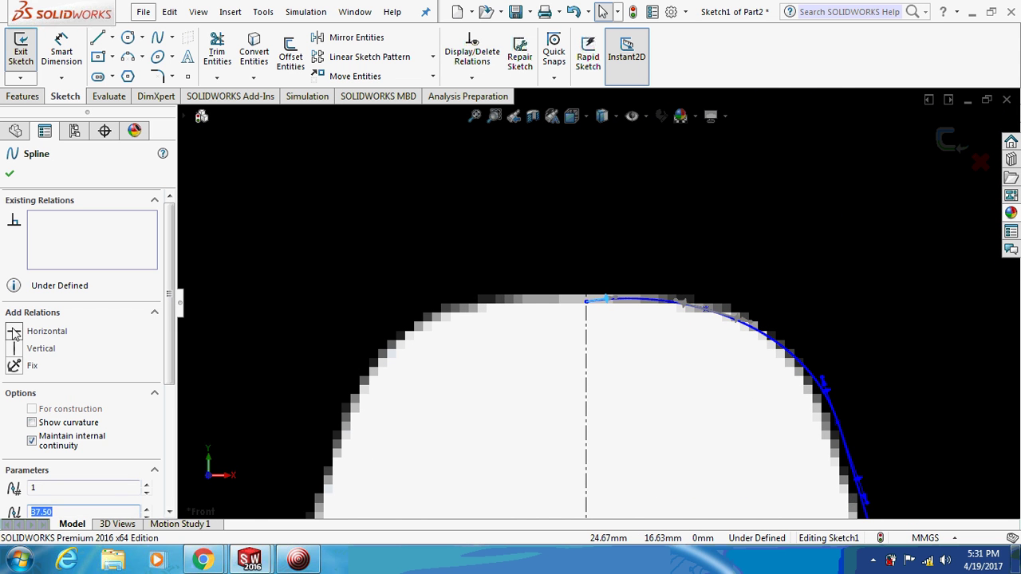
pyautogui.scroll(-3, 602, 255)
pyautogui.scroll(3, 611, 203)
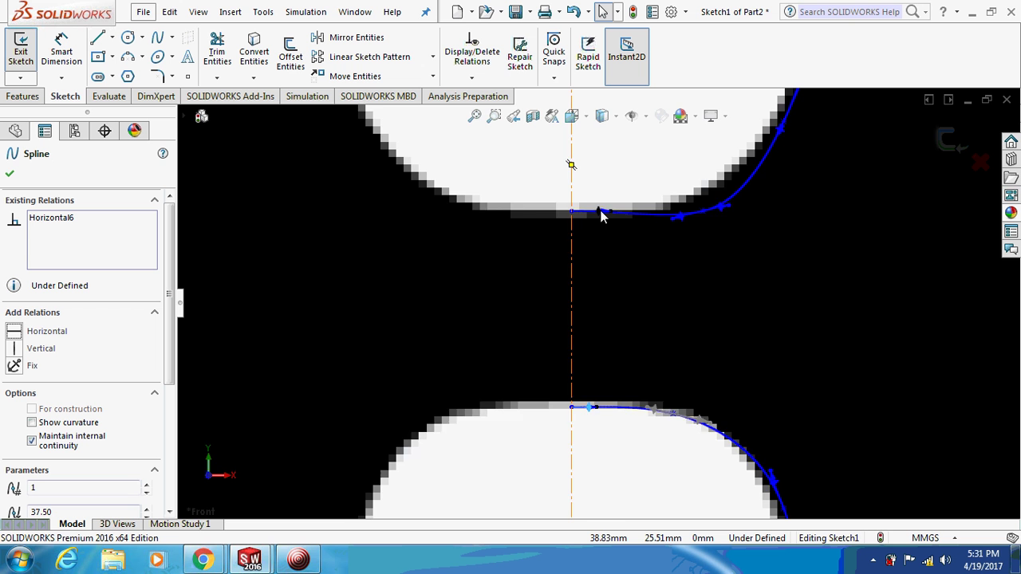
# Step: Set the remaining spline tangent at the centreline, by the lower hole's bottom edge, horizontal
pyautogui.click(599, 220)
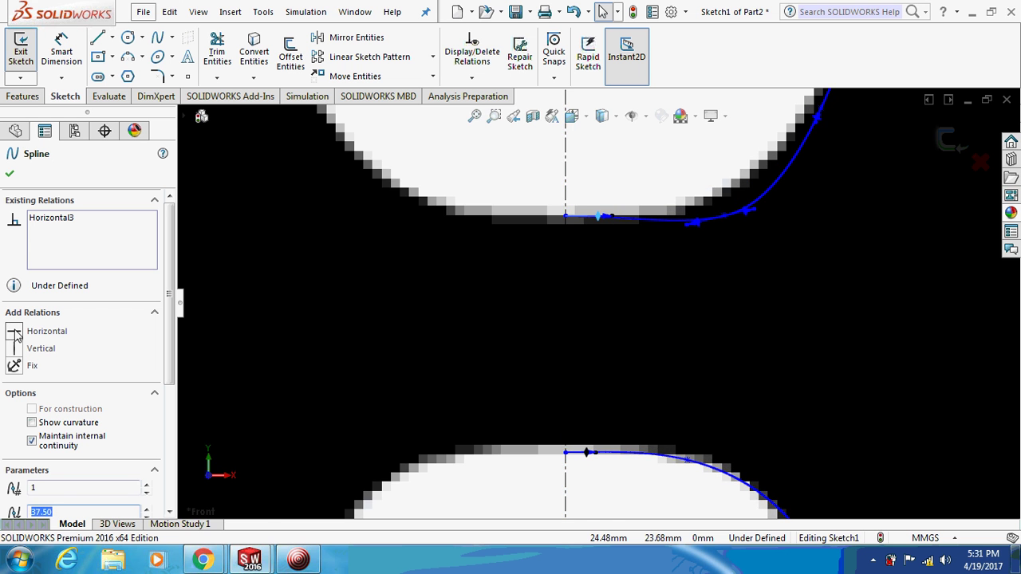
pyautogui.scroll(-2, 556, 371)
pyautogui.scroll(-2, 559, 375)
pyautogui.scroll(-3, 558, 374)
pyautogui.scroll(3, 594, 451)
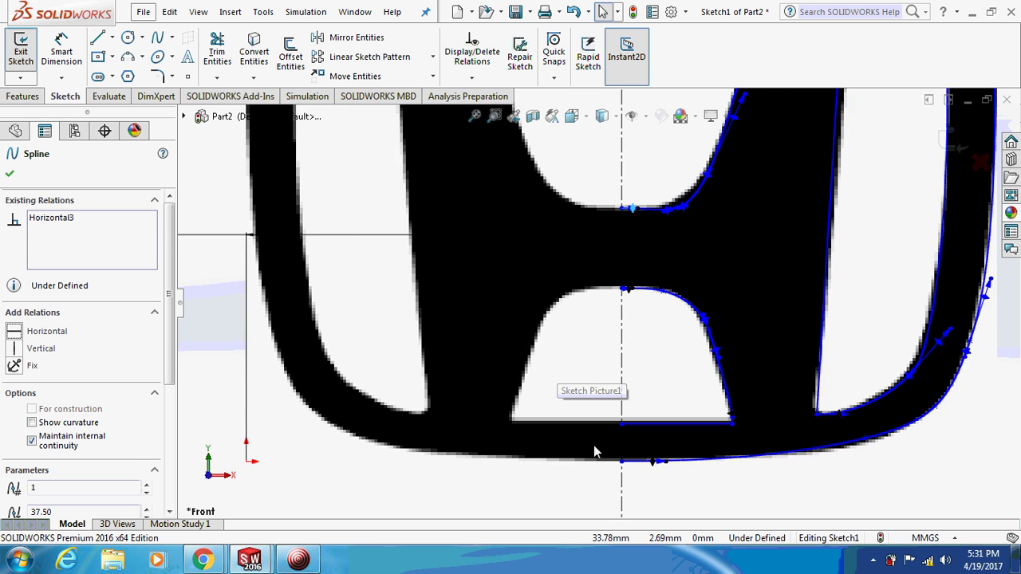
pyautogui.scroll(2, 594, 451)
pyautogui.scroll(1, 638, 327)
pyautogui.click(636, 321)
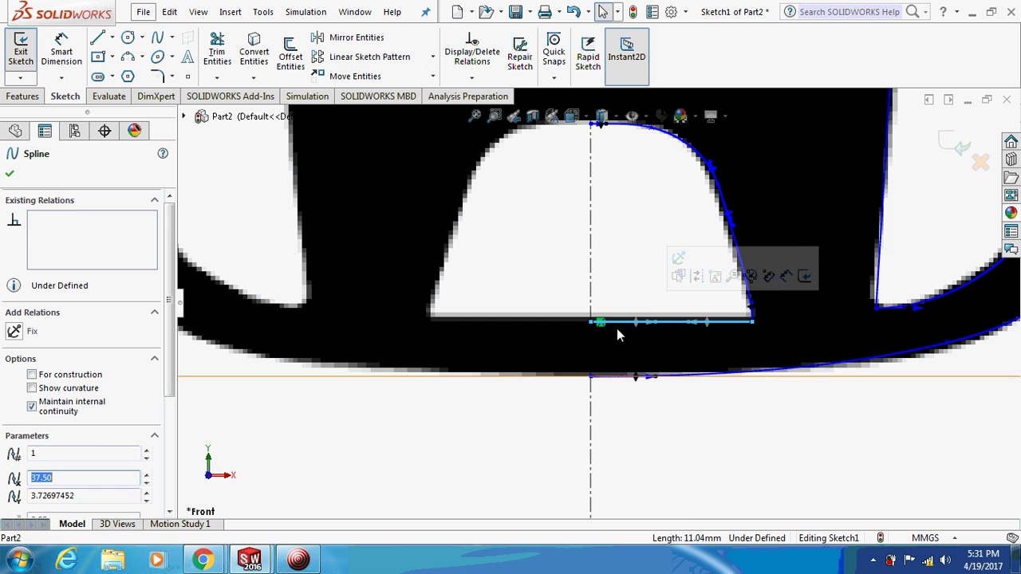
pyautogui.click(634, 323)
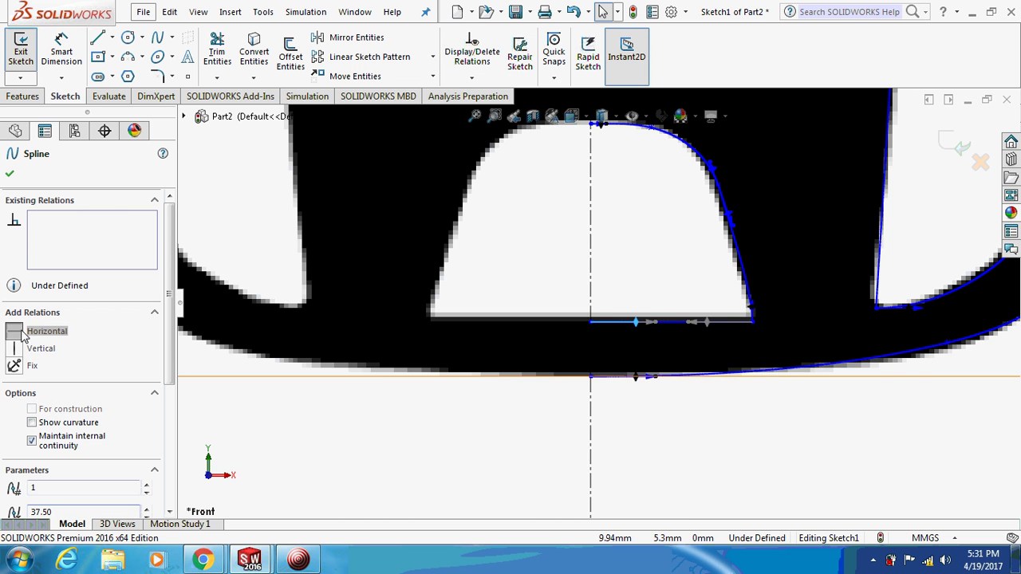
pyautogui.click(23, 337)
pyautogui.scroll(-1, 534, 327)
pyautogui.scroll(-1, 534, 327)
pyautogui.scroll(-2, 551, 335)
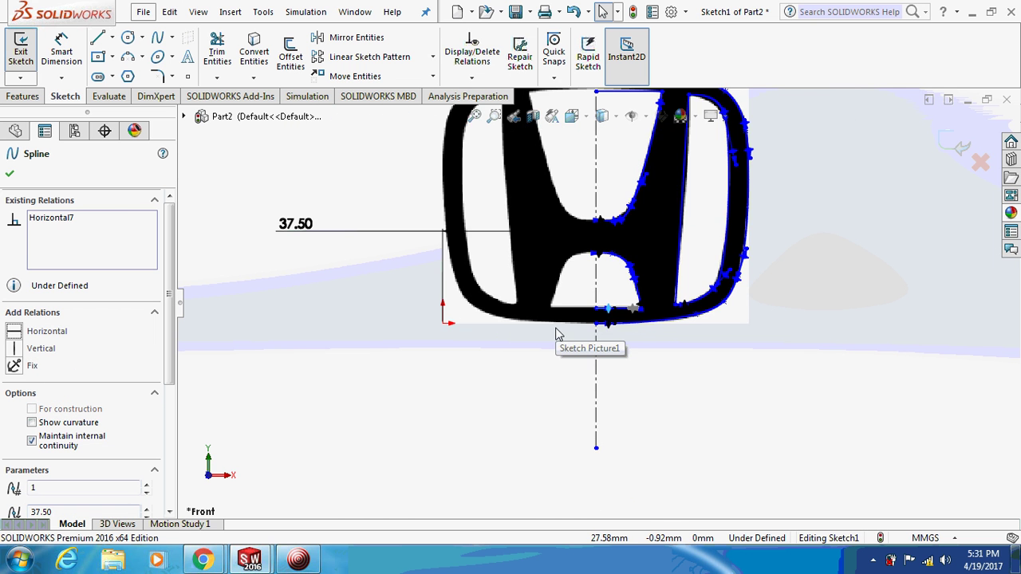
pyautogui.scroll(-1, 558, 327)
pyautogui.scroll(-1, 562, 303)
pyautogui.scroll(-1, 563, 271)
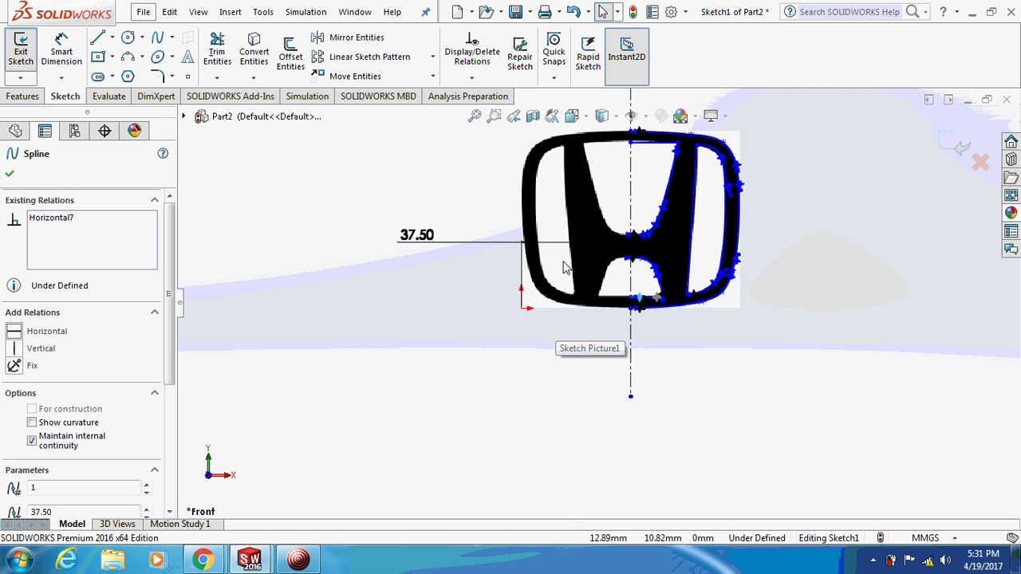
# Step: Delete Sketch Picture1 from the tree, confirming the removal with Yes
pyautogui.click(561, 213)
pyautogui.rightClick(558, 206)
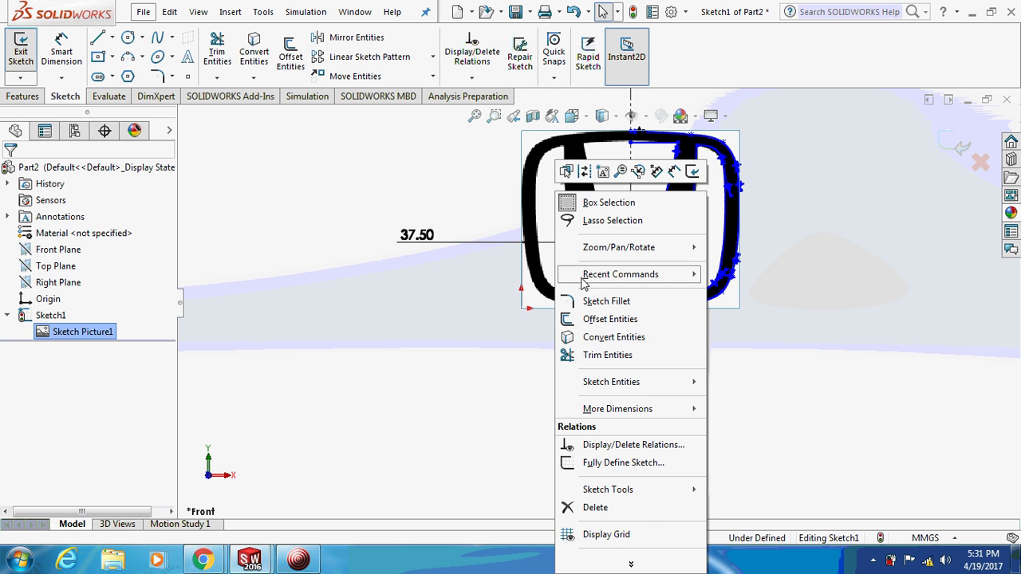
pyautogui.click(644, 516)
pyautogui.click(602, 205)
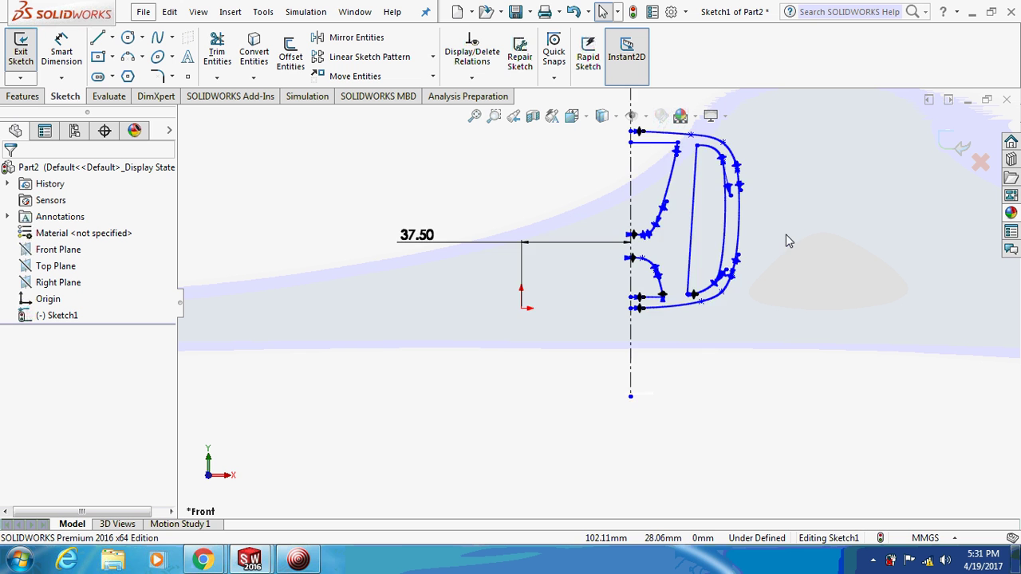
pyautogui.scroll(-2, 779, 224)
pyautogui.scroll(1, 671, 232)
pyautogui.scroll(1, 646, 239)
pyautogui.scroll(-1, 632, 241)
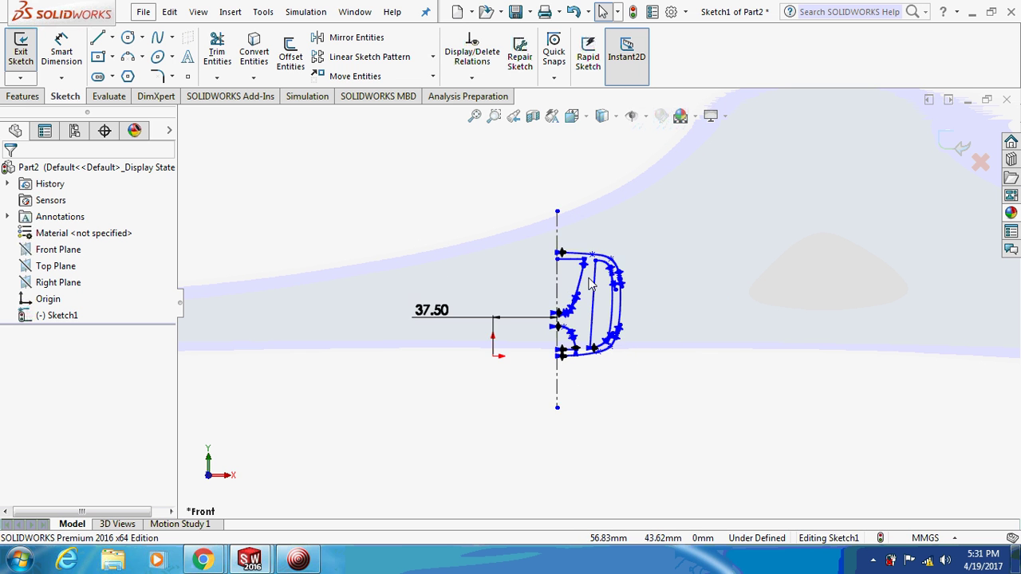
pyautogui.scroll(-1, 606, 263)
pyautogui.scroll(1, 586, 279)
pyautogui.scroll(-1, 584, 278)
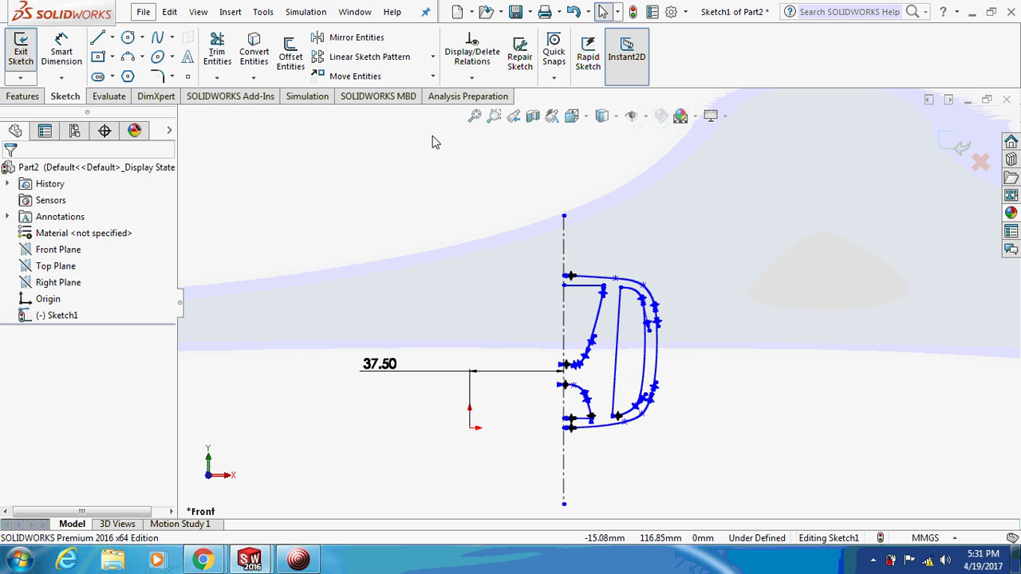
pyautogui.click(351, 38)
# Step: Mirror all half-logo curves about the vertical centreline to complete the outline
pyautogui.moveTo(461, 231); pyautogui.dragTo(721, 527)
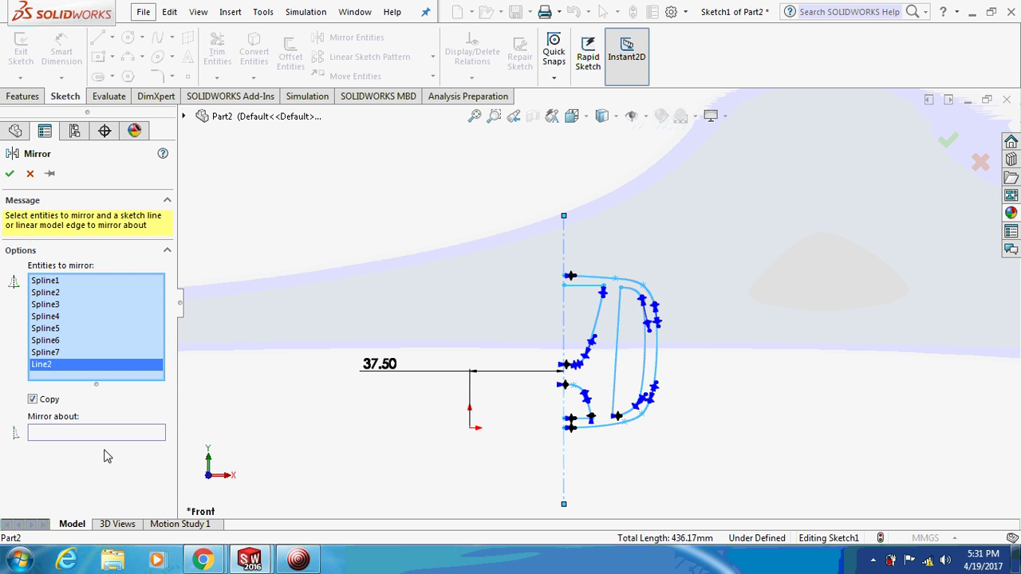
pyautogui.click(158, 437)
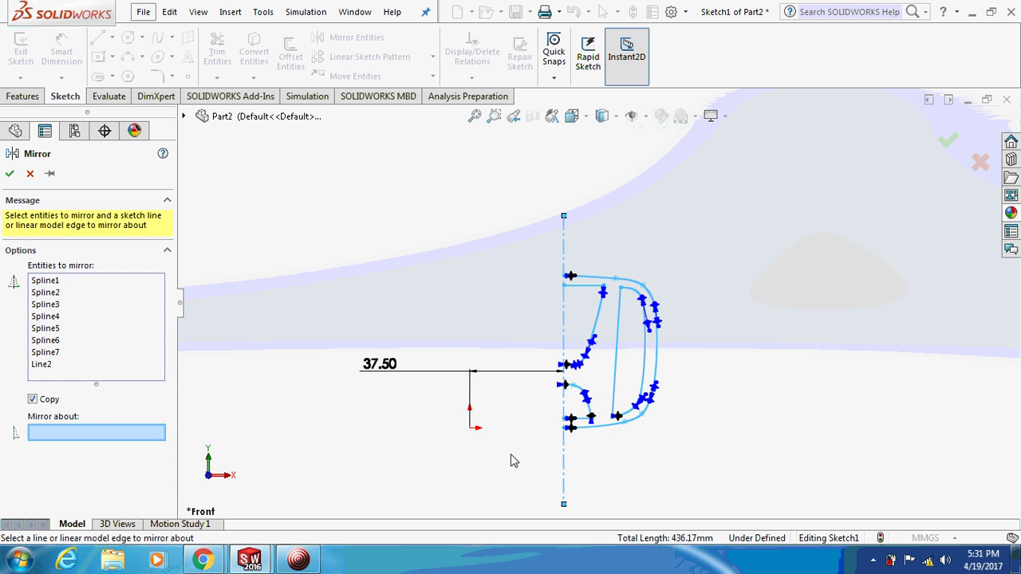
pyautogui.click(563, 470)
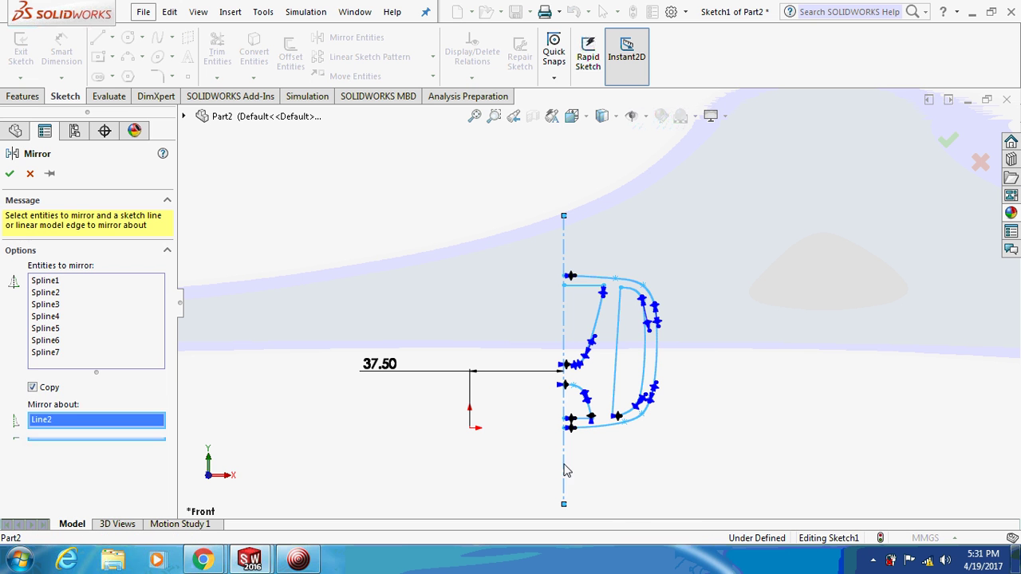
pyautogui.click(10, 174)
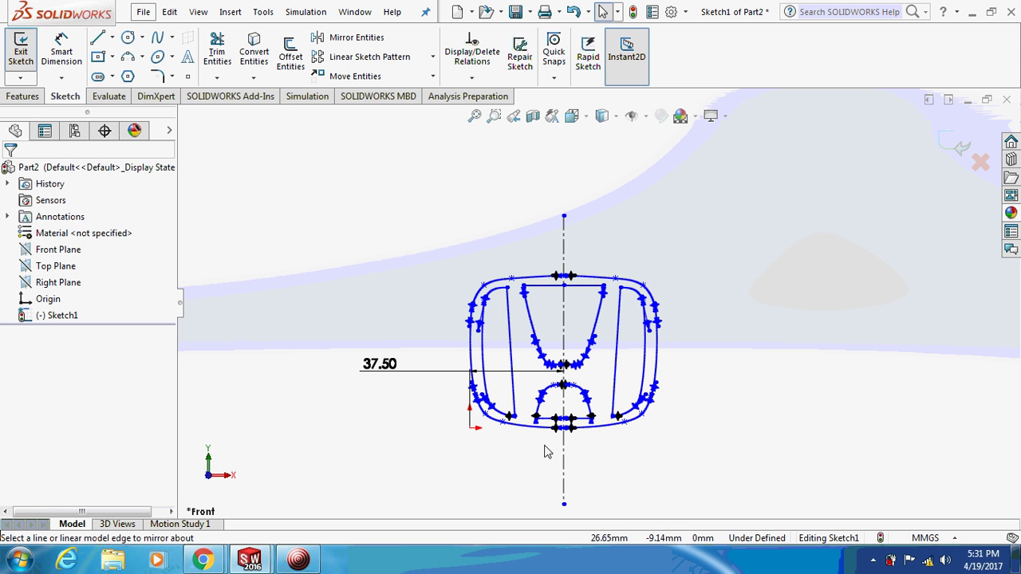
# Step: Boss-extrude the full logo sketch 5 mm into a solid and orbit to inspect it
pyautogui.scroll(-3, 543, 486)
pyautogui.click(22, 96)
pyautogui.click(27, 52)
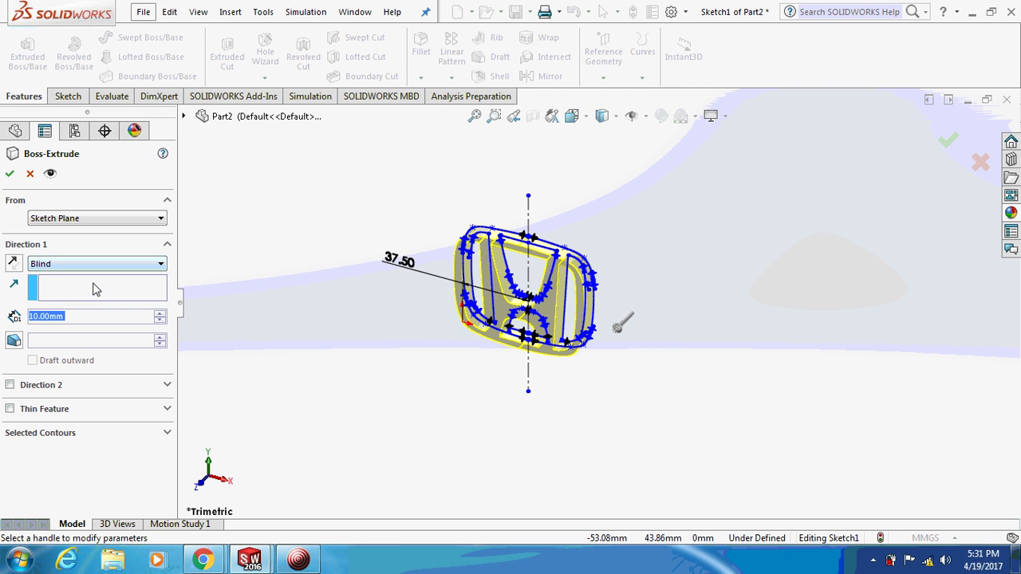
pyautogui.write('5')
pyautogui.press('Return')
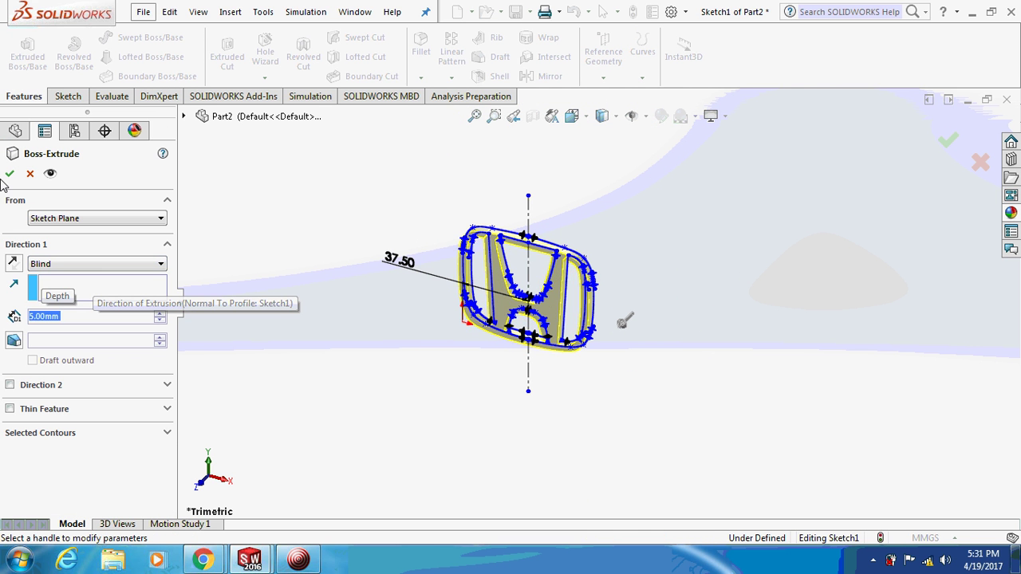
pyautogui.click(9, 173)
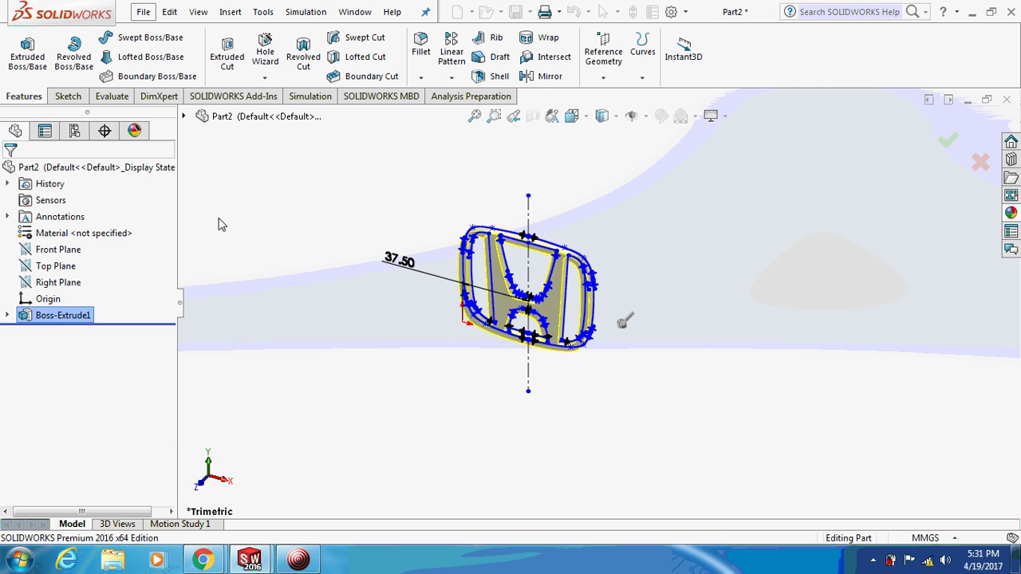
pyautogui.moveTo(285, 235)
pyautogui.mouseDown(button='middle')
pyautogui.moveTo(335, 194)
pyautogui.moveTo(378, 199)
pyautogui.moveTo(515, 262)
pyautogui.moveTo(508, 268)
pyautogui.moveTo(358, 223)
pyautogui.moveTo(292, 148)
pyautogui.moveTo(414, 86)
pyautogui.mouseUp(button='middle')
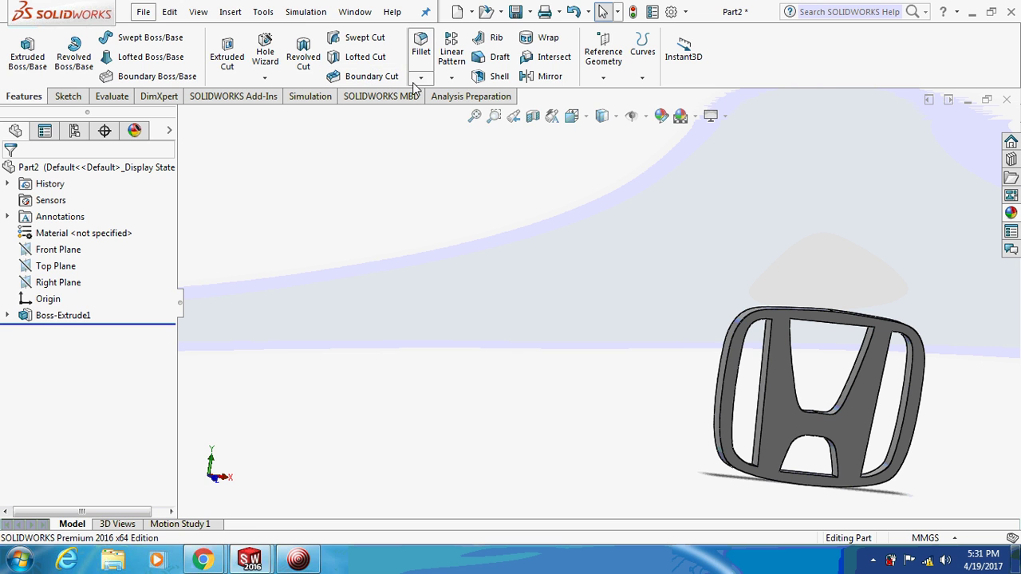
# Step: Start a chamfer feature with a 2 mm distance
pyautogui.click(419, 79)
pyautogui.click(424, 112)
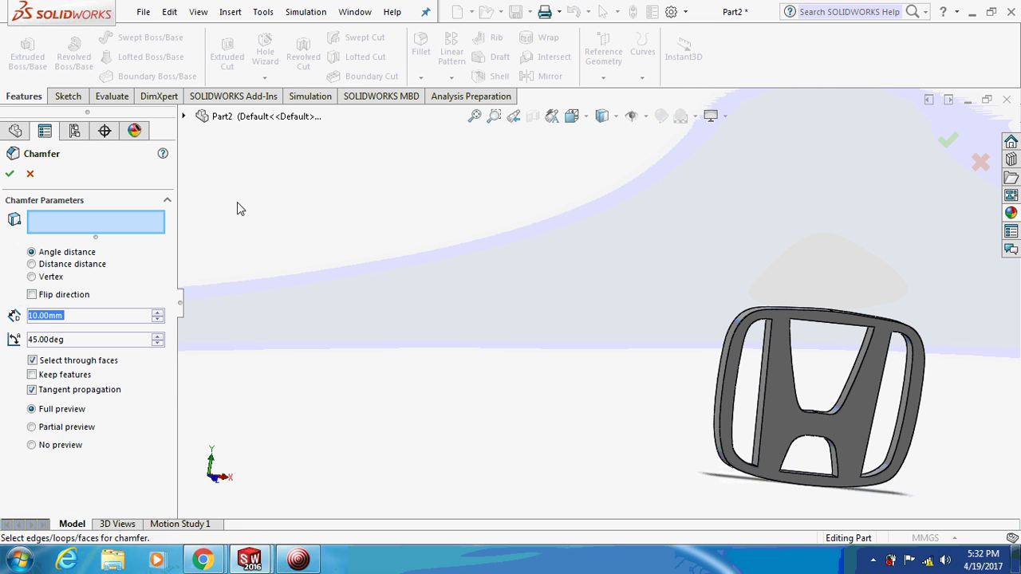
pyautogui.write('2')
pyautogui.press('Return')
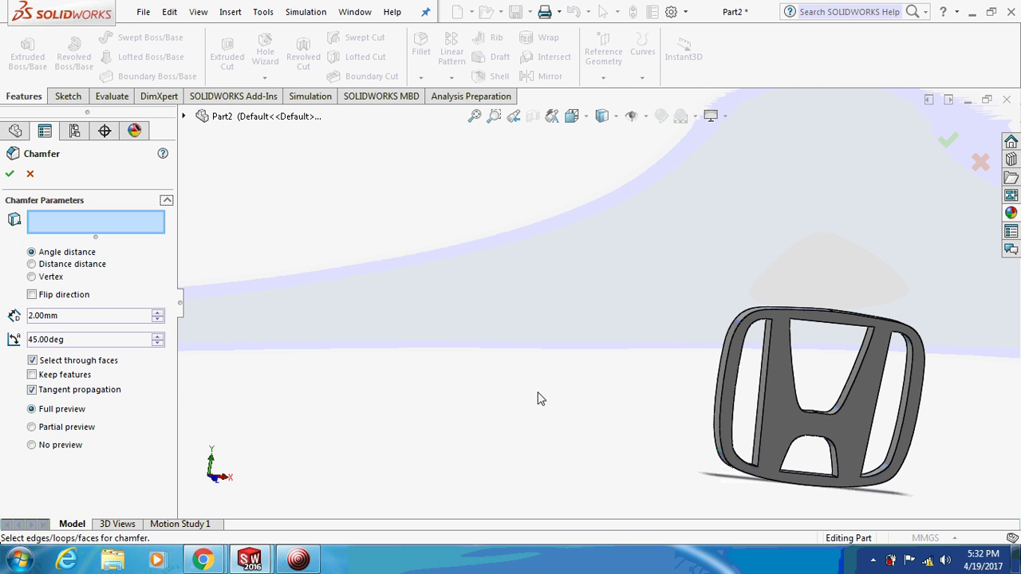
pyautogui.scroll(2, 559, 383)
pyautogui.scroll(-3, 668, 338)
pyautogui.scroll(-1, 631, 322)
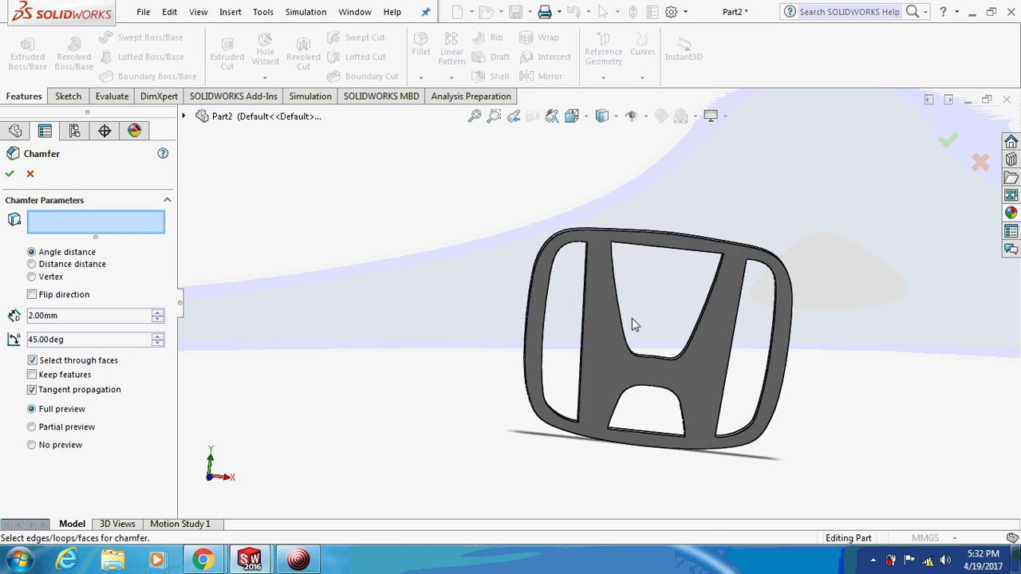
# Step: Select the H's left upright, upper and lower opening, and bottom edges, clearing a mistaken face pick
pyautogui.click(584, 309)
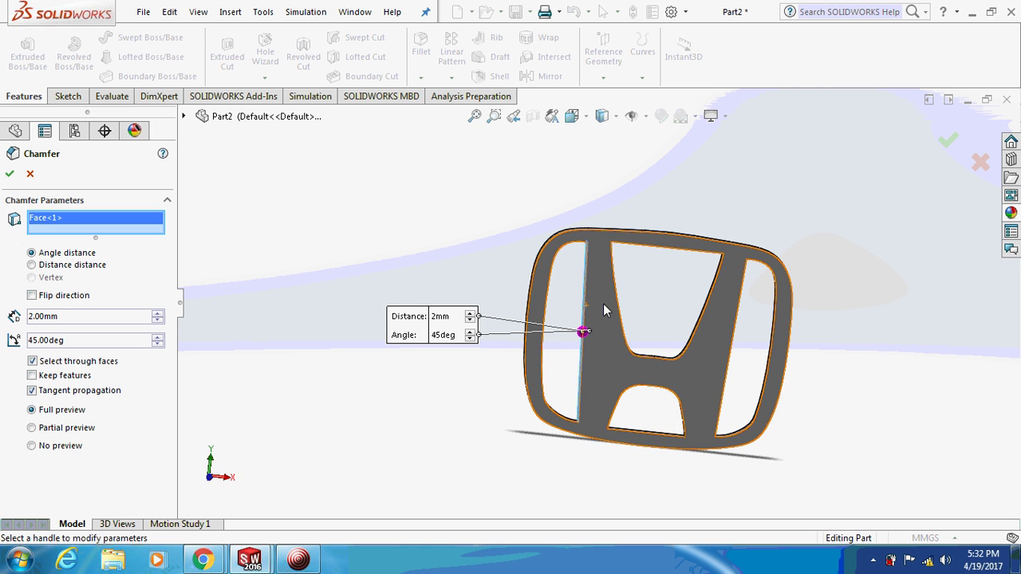
pyautogui.moveTo(611, 303); pyautogui.dragTo(642, 322, button='middle')
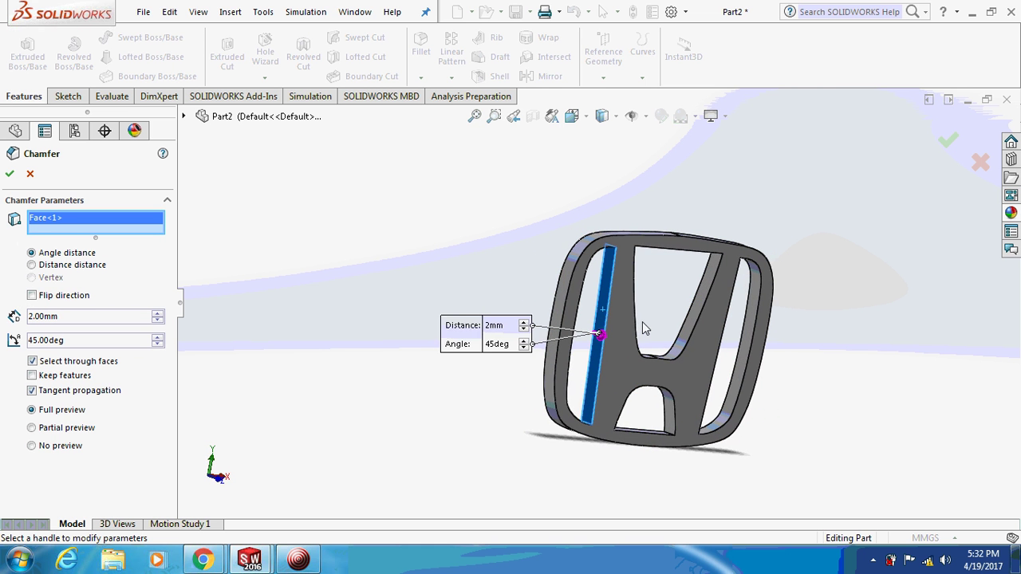
pyautogui.rightClick(35, 226)
pyautogui.click(96, 251)
pyautogui.click(604, 335)
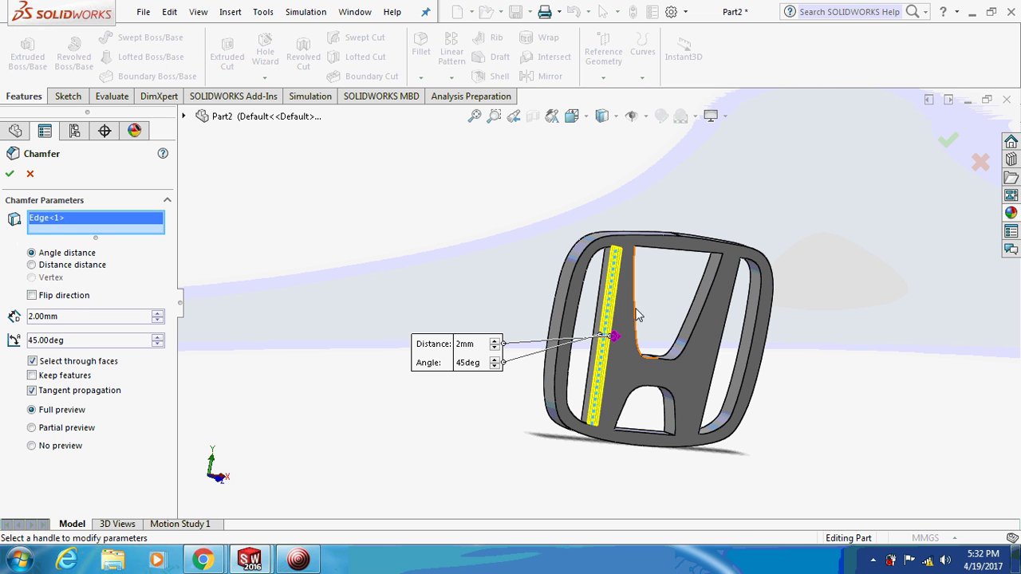
pyautogui.click(651, 249)
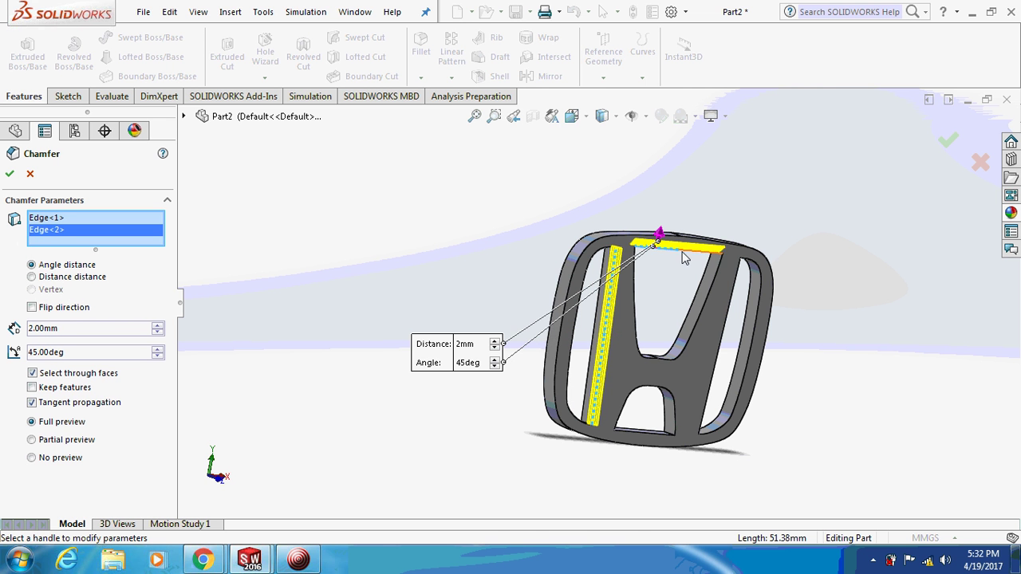
pyautogui.click(636, 275)
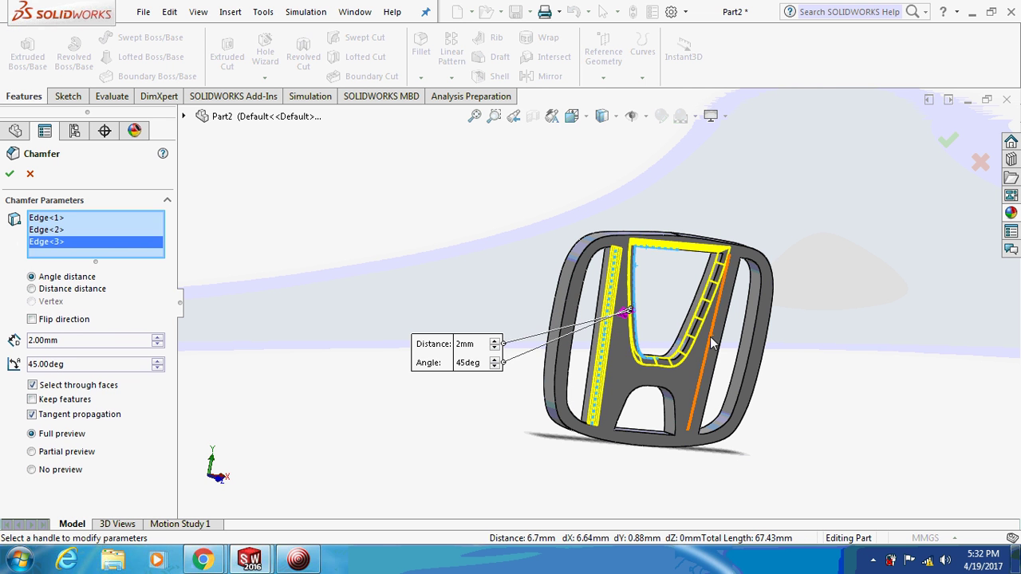
pyautogui.click(638, 393)
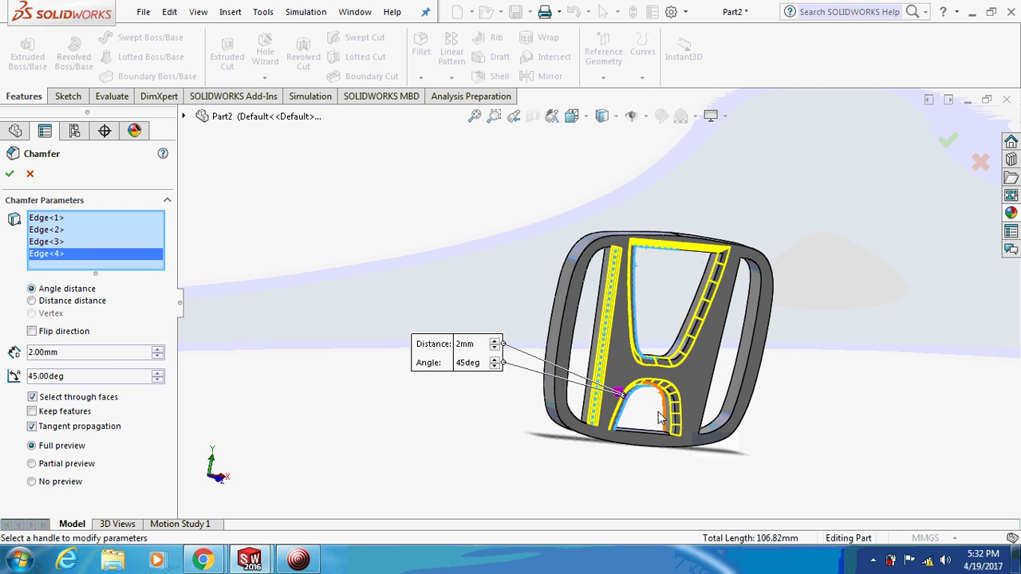
pyautogui.click(647, 440)
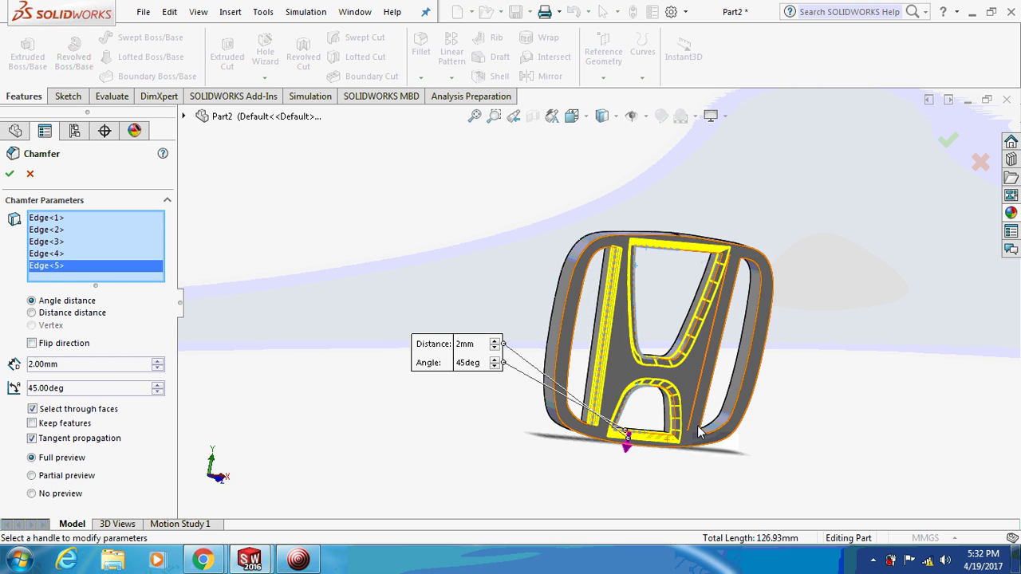
# Step: Add the inner edge loops and front face, and flip the chamfer direction
pyautogui.click(742, 403)
pyautogui.moveTo(742, 402); pyautogui.dragTo(702, 411, button='middle')
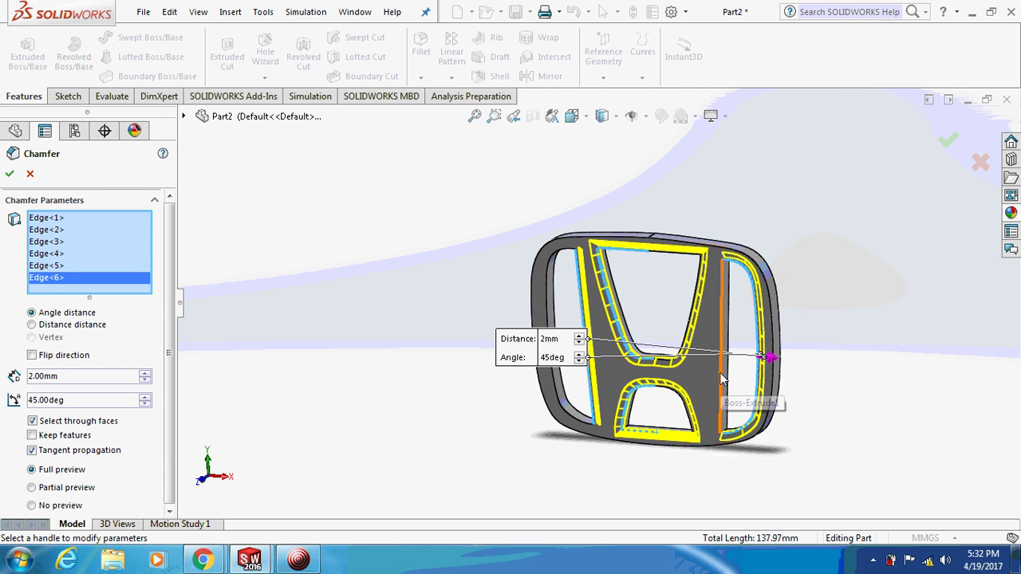
pyautogui.click(539, 320)
pyautogui.click(543, 297)
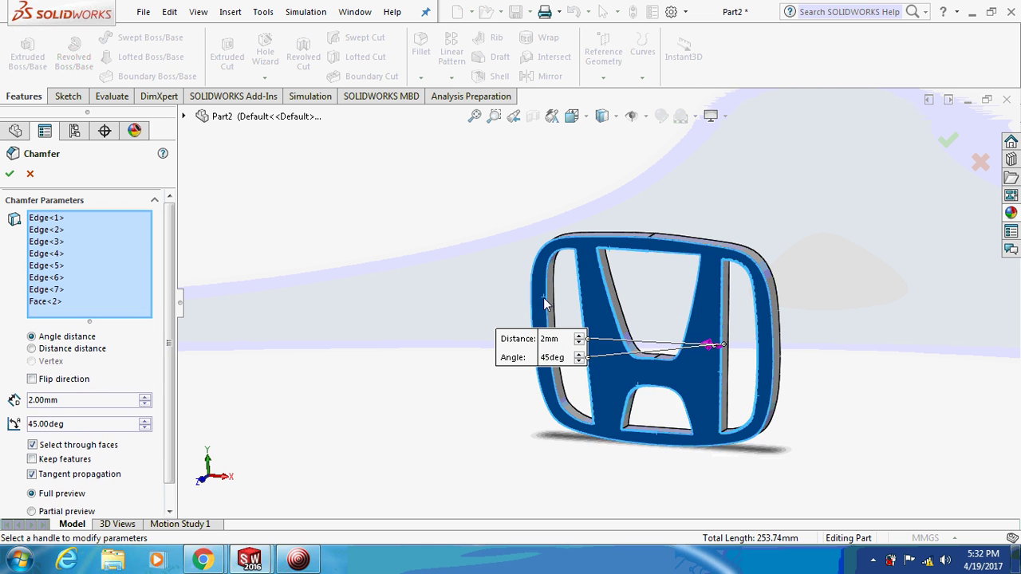
pyautogui.moveTo(503, 319)
pyautogui.mouseDown(button='middle')
pyautogui.moveTo(483, 303)
pyautogui.moveTo(511, 251)
pyautogui.moveTo(675, 326)
pyautogui.moveTo(590, 305)
pyautogui.mouseUp(button='middle')
pyautogui.click(592, 306)
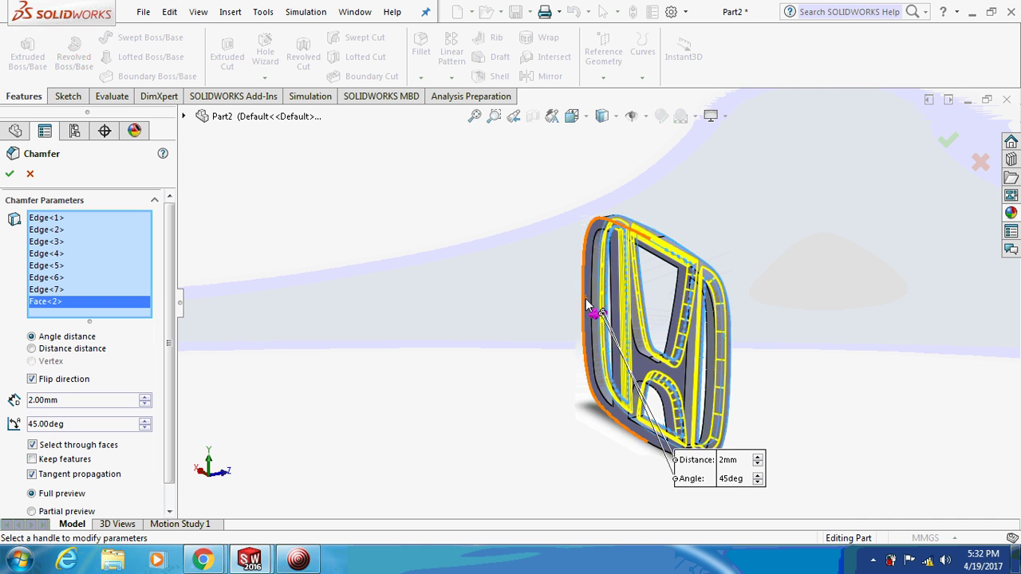
# Step: Add the remaining logo edges and apply the 2 mm × 45° chamfer
pyautogui.click(591, 311)
pyautogui.moveTo(570, 312)
pyautogui.mouseDown(button='middle')
pyautogui.moveTo(517, 284)
pyautogui.moveTo(566, 285)
pyautogui.moveTo(548, 360)
pyautogui.moveTo(623, 351)
pyautogui.mouseUp(button='middle')
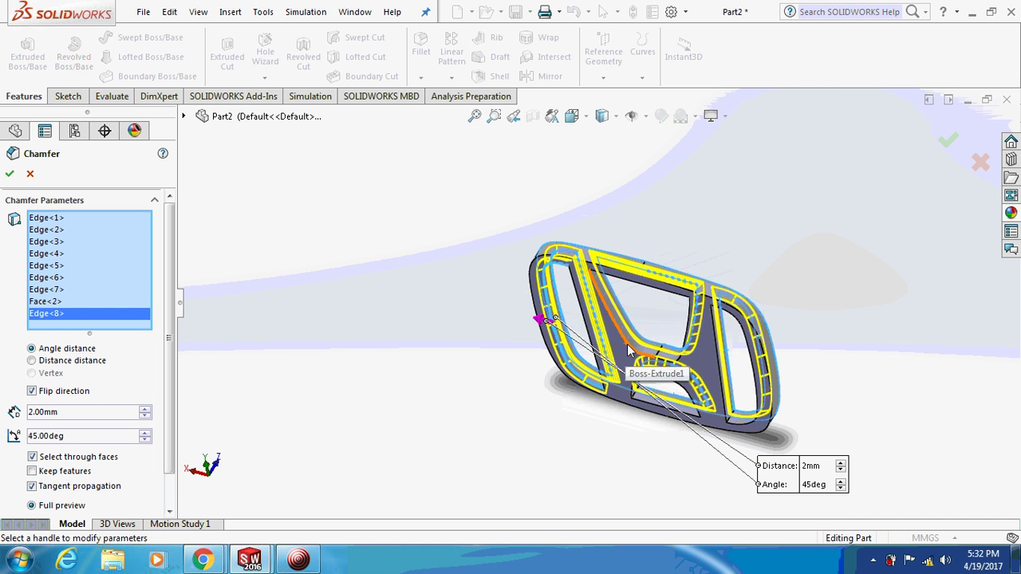
pyautogui.click(628, 349)
pyautogui.moveTo(502, 357)
pyautogui.mouseDown(button='middle')
pyautogui.moveTo(554, 391)
pyautogui.moveTo(640, 383)
pyautogui.moveTo(567, 308)
pyautogui.moveTo(586, 383)
pyautogui.mouseUp(button='middle')
pyautogui.click(597, 391)
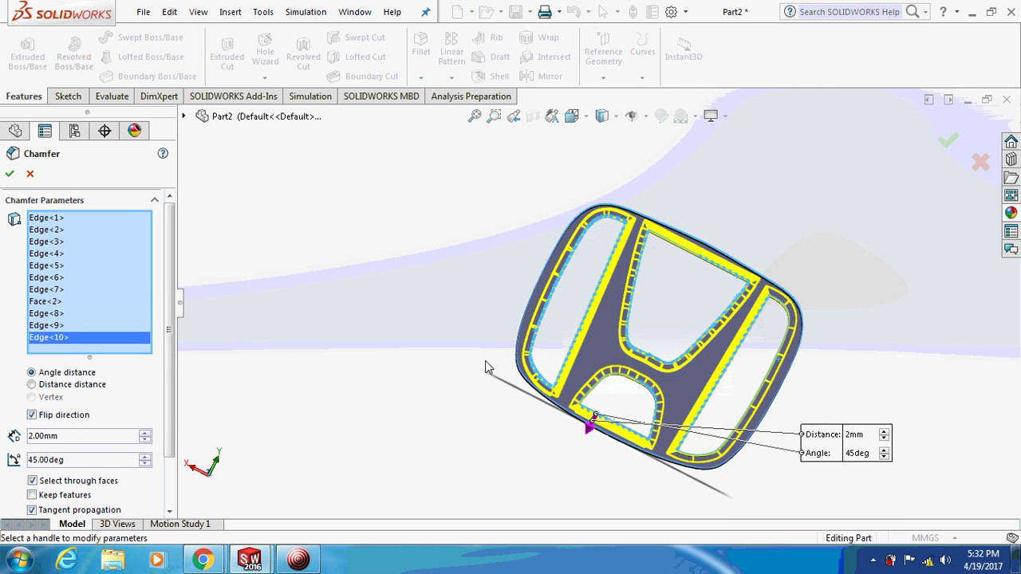
pyautogui.moveTo(485, 364)
pyautogui.mouseDown(button='middle')
pyautogui.moveTo(406, 314)
pyautogui.moveTo(429, 290)
pyautogui.moveTo(562, 357)
pyautogui.mouseUp(button='middle')
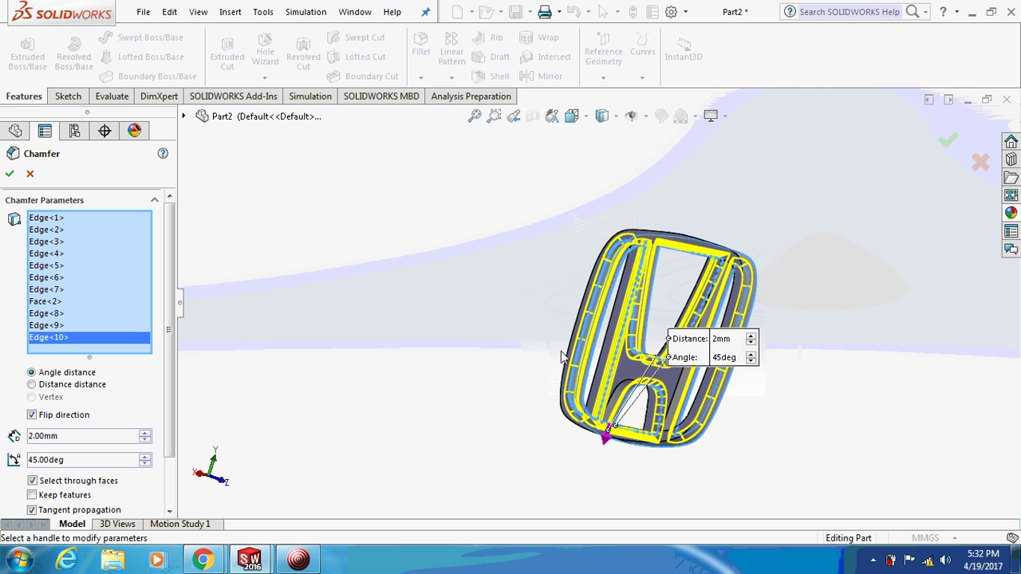
pyautogui.click(611, 390)
pyautogui.moveTo(390, 385)
pyautogui.mouseDown(button='middle')
pyautogui.moveTo(524, 415)
pyautogui.moveTo(726, 349)
pyautogui.mouseUp(button='middle')
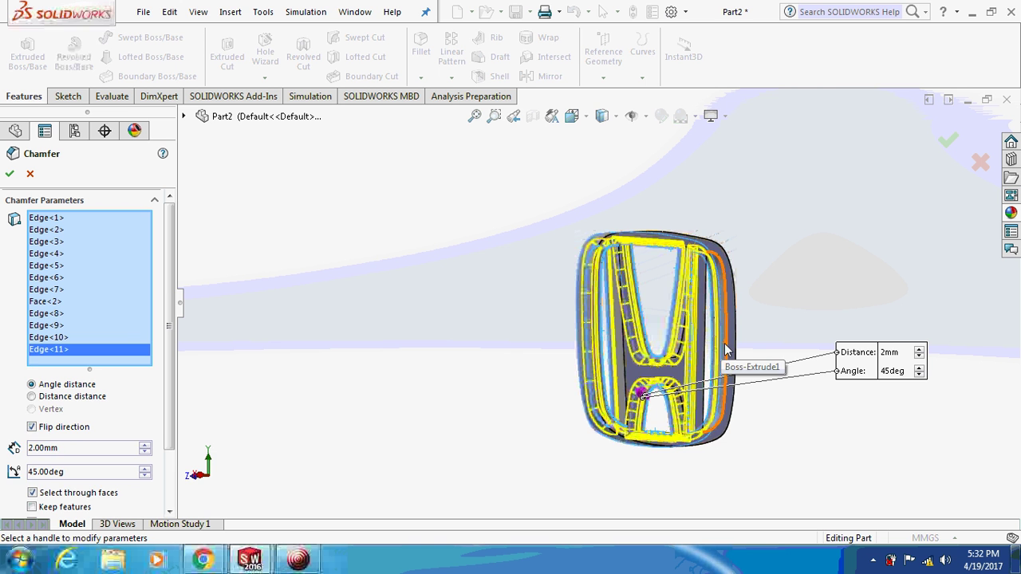
pyautogui.click(724, 344)
pyautogui.moveTo(761, 263)
pyautogui.mouseDown(button='middle')
pyautogui.moveTo(650, 274)
pyautogui.moveTo(669, 341)
pyautogui.moveTo(701, 349)
pyautogui.mouseUp(button='middle')
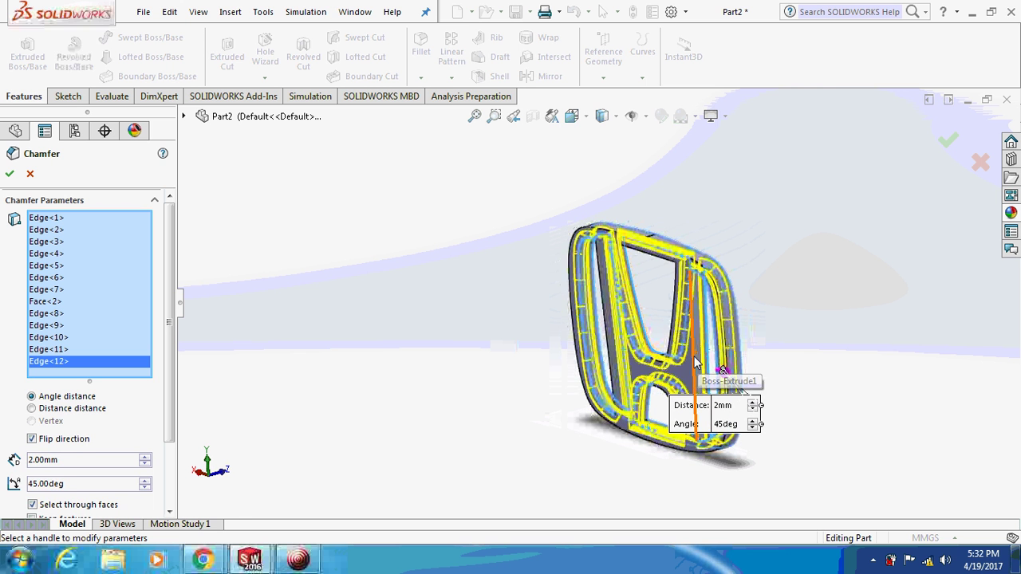
pyautogui.click(694, 359)
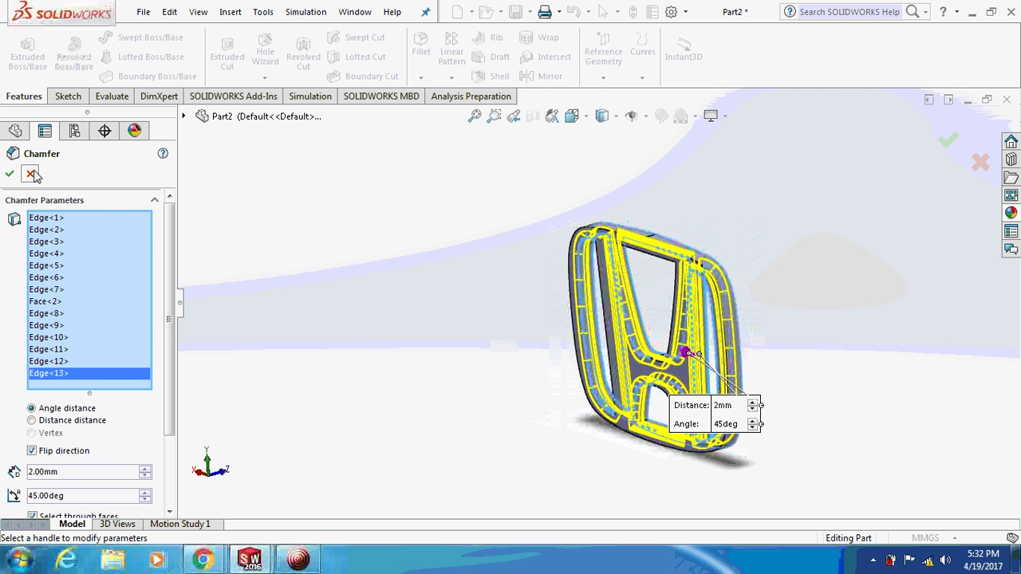
pyautogui.click(10, 176)
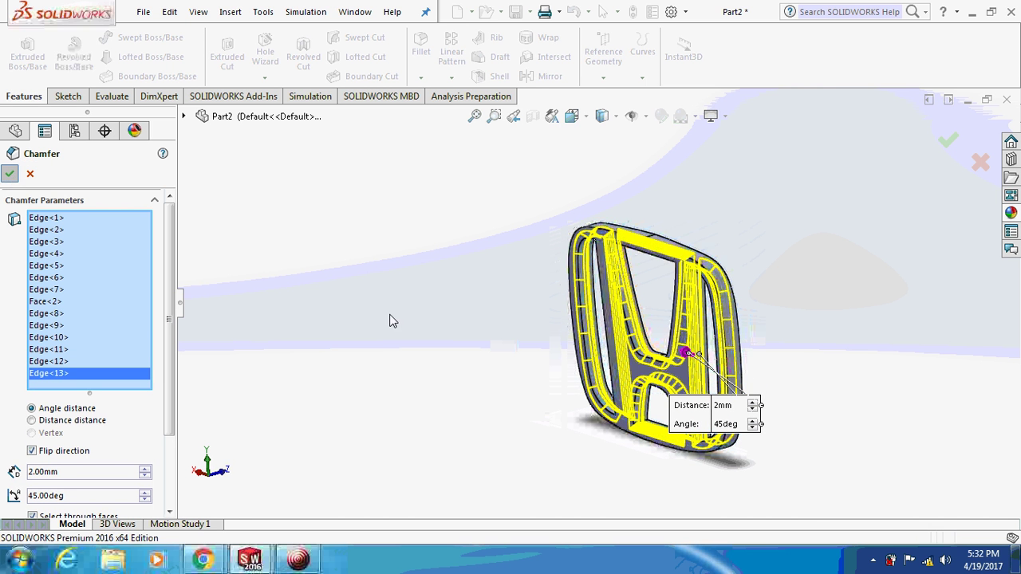
# Step: Edit Chamfer1 to add a seventh edge loop, then rebuild it
pyautogui.moveTo(437, 331); pyautogui.dragTo(632, 323, button='middle')
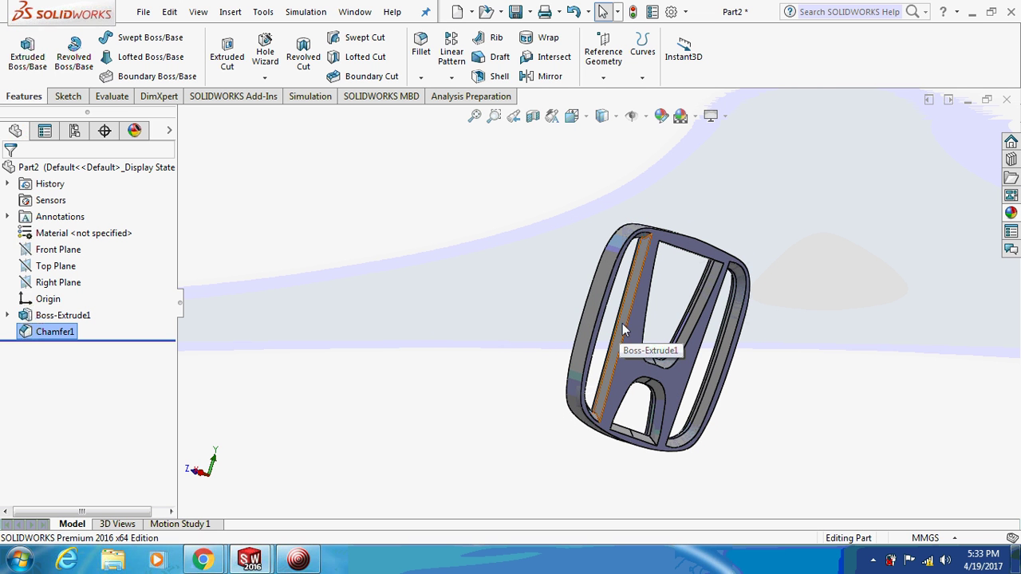
pyautogui.moveTo(623, 323)
pyautogui.mouseDown(button='middle')
pyautogui.moveTo(546, 331)
pyautogui.moveTo(526, 320)
pyautogui.mouseUp(button='middle')
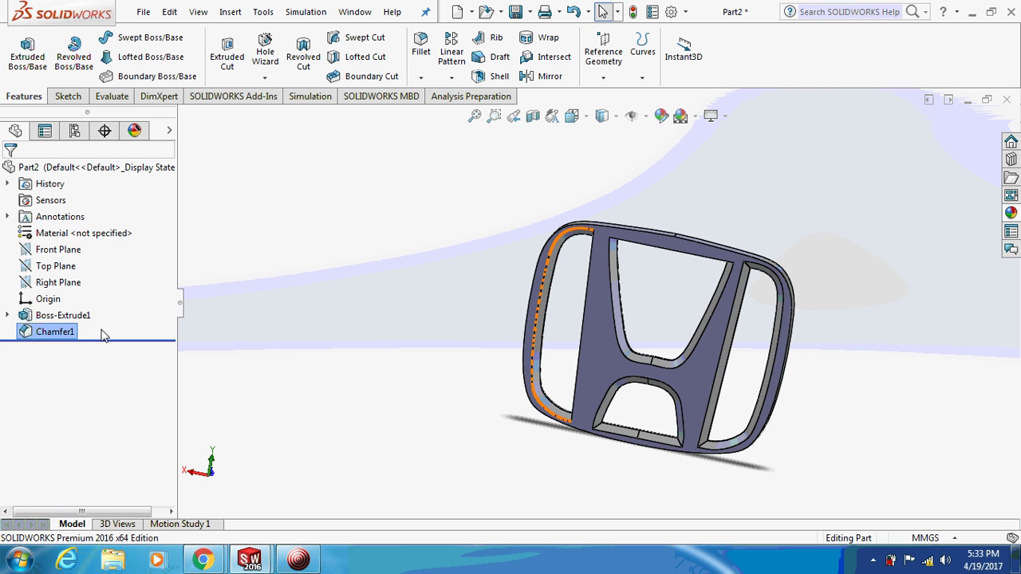
pyautogui.rightClick(67, 331)
pyautogui.click(73, 222)
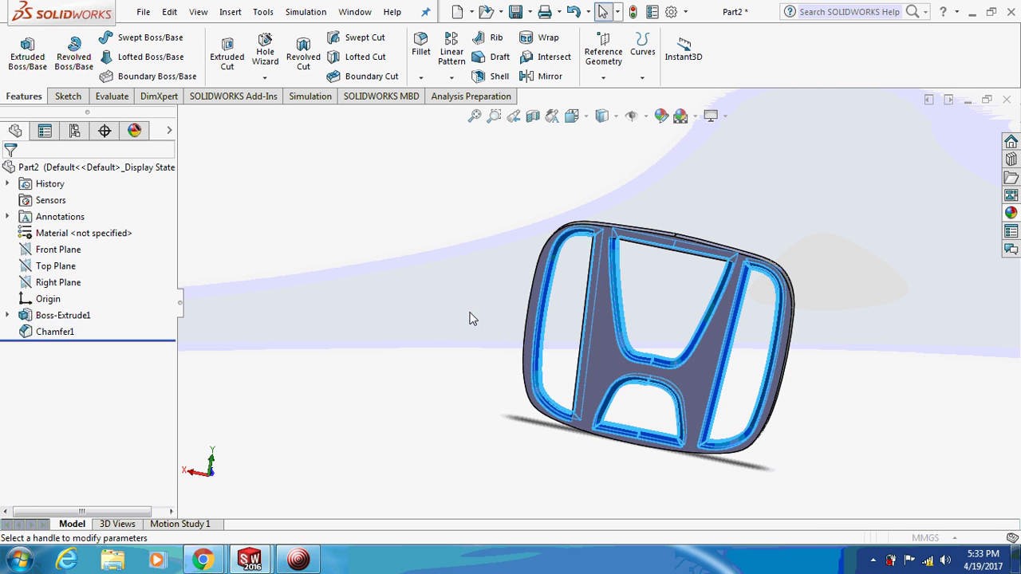
pyautogui.moveTo(446, 318); pyautogui.dragTo(601, 356, button='middle')
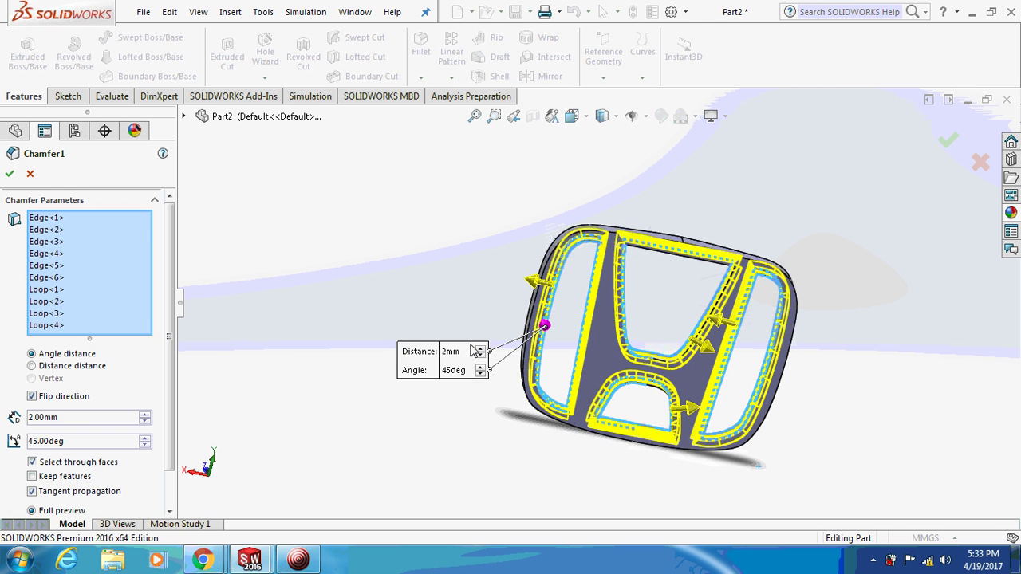
pyautogui.click(602, 342)
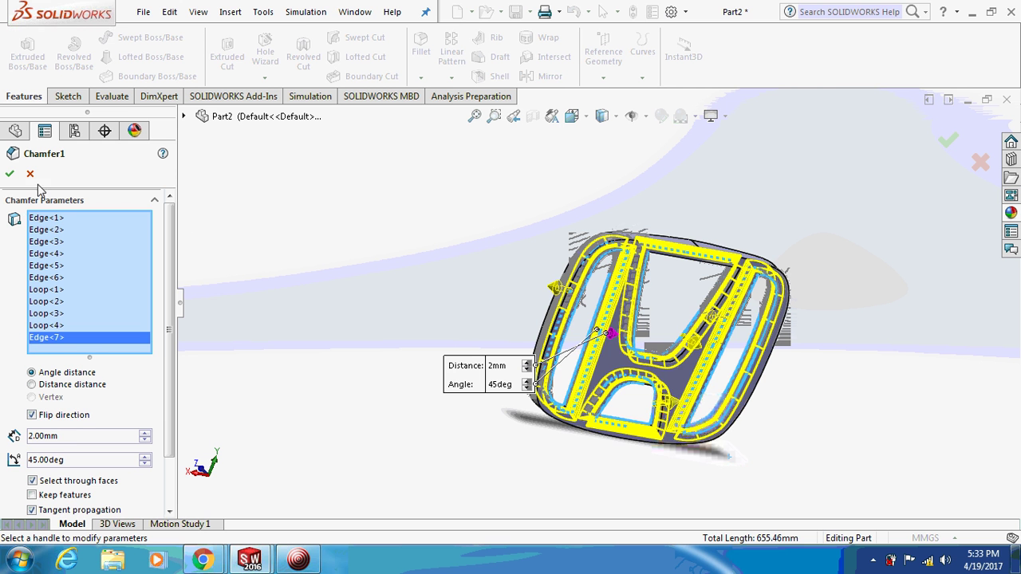
pyautogui.click(10, 173)
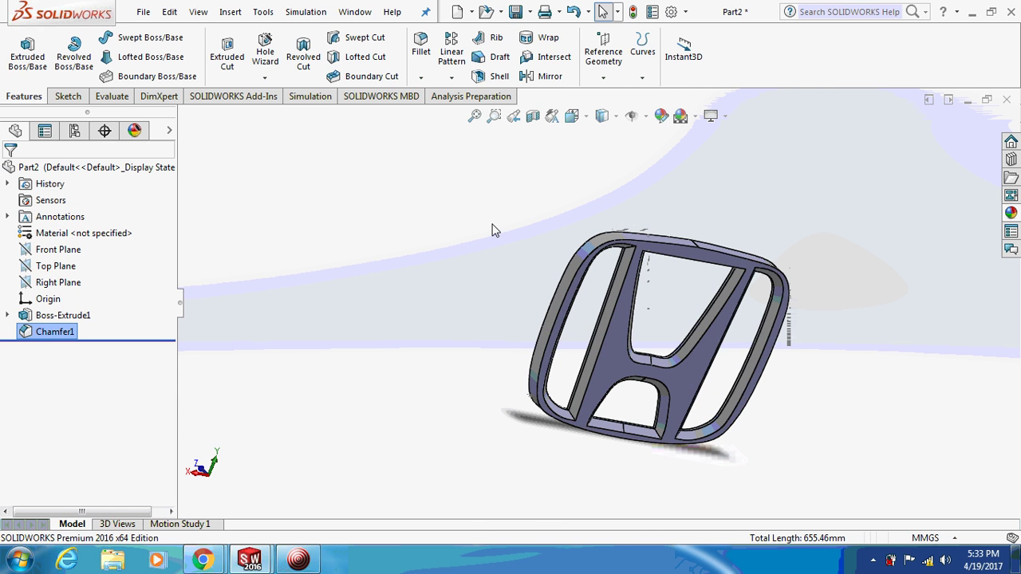
pyautogui.moveTo(489, 223)
pyautogui.mouseDown(button='middle')
pyautogui.moveTo(463, 219)
pyautogui.moveTo(468, 312)
pyautogui.moveTo(615, 399)
pyautogui.moveTo(647, 444)
pyautogui.moveTo(630, 452)
pyautogui.moveTo(489, 348)
pyautogui.mouseUp(button='middle')
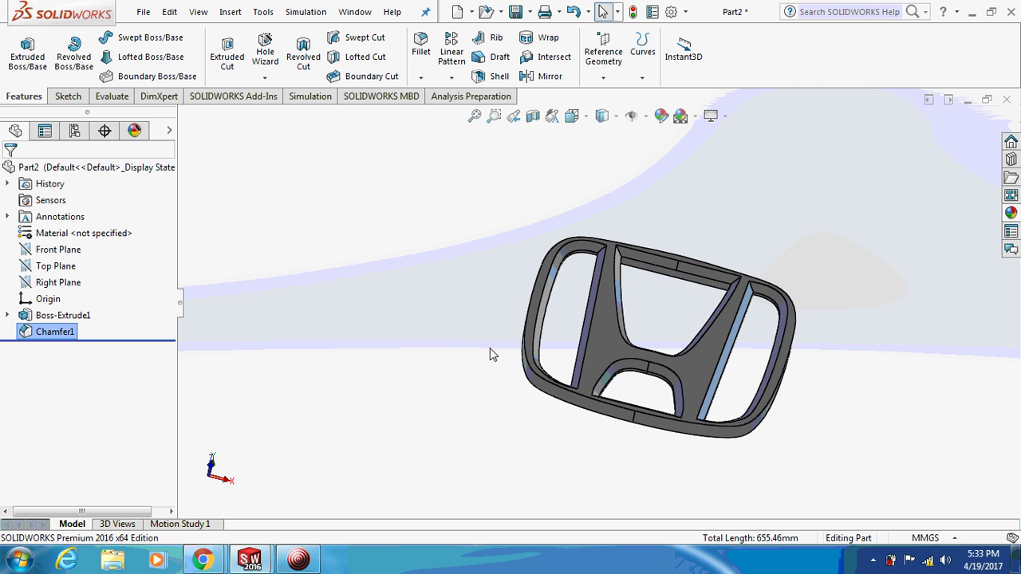
# Step: Fillet the logo's two outer rim edge loops with a 2 mm radius
pyautogui.click(419, 82)
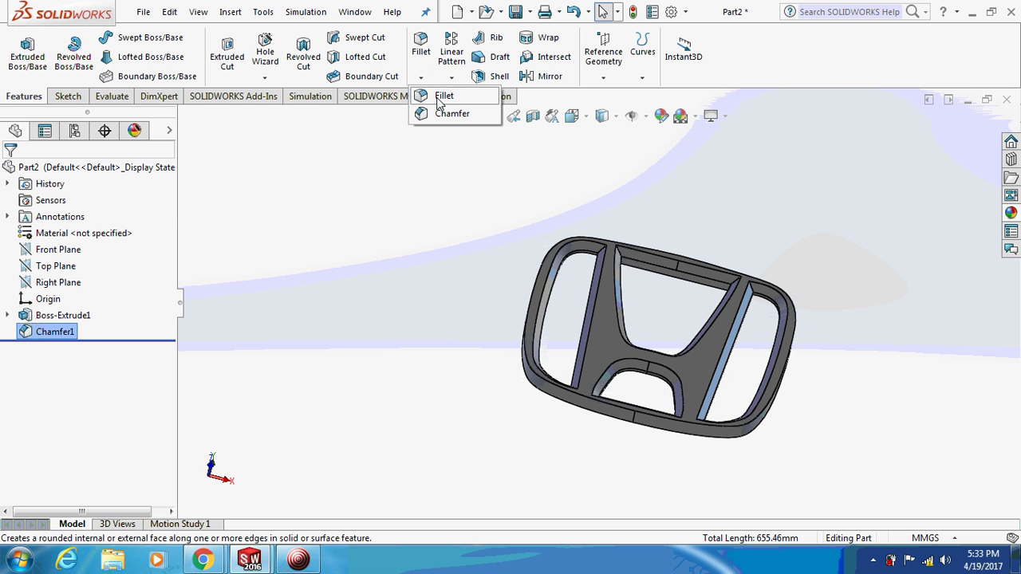
pyautogui.moveTo(467, 179); pyautogui.dragTo(517, 265, button='middle')
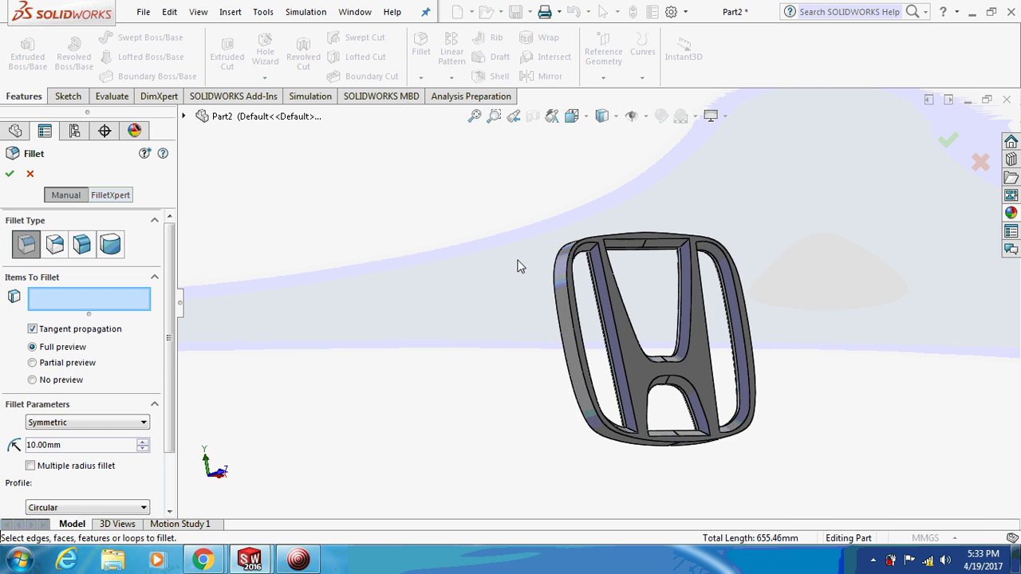
pyautogui.click(576, 271)
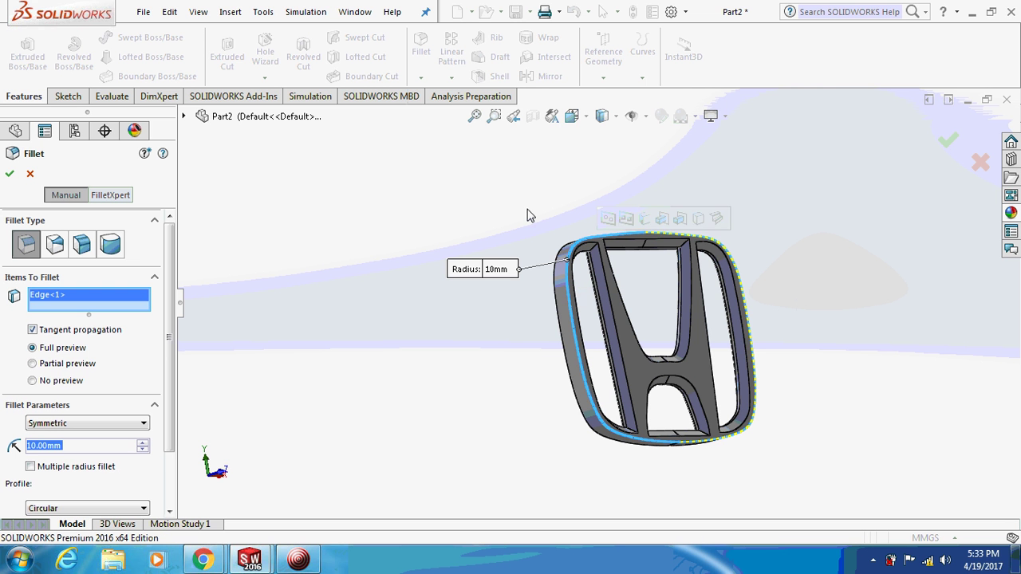
pyautogui.write('2')
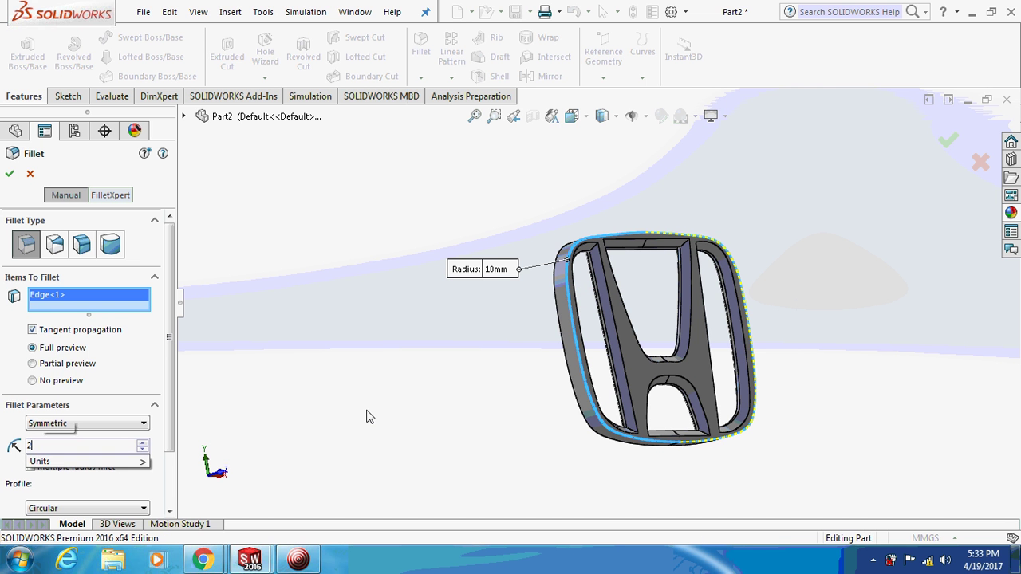
pyautogui.press('Return')
pyautogui.moveTo(396, 324)
pyautogui.mouseDown(button='middle')
pyautogui.moveTo(583, 333)
pyautogui.moveTo(626, 287)
pyautogui.moveTo(632, 322)
pyautogui.mouseUp(button='middle')
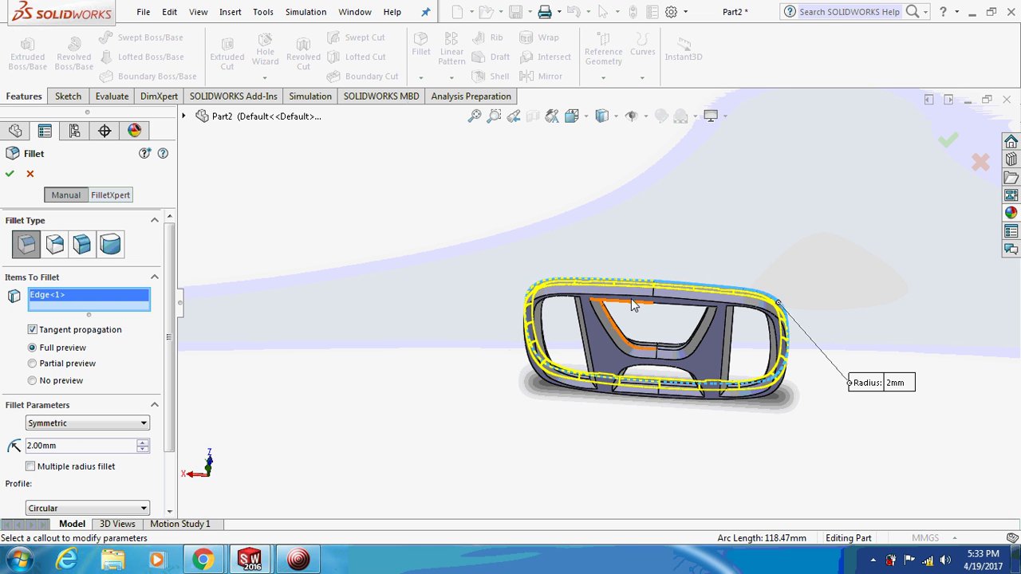
pyautogui.click(632, 300)
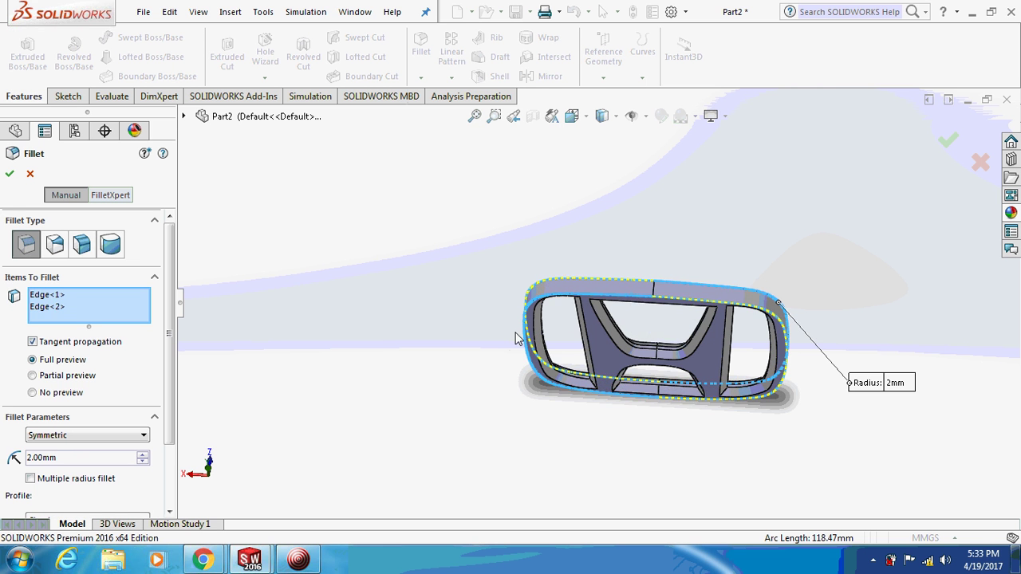
pyautogui.moveTo(392, 343); pyautogui.dragTo(4, 214, button='middle')
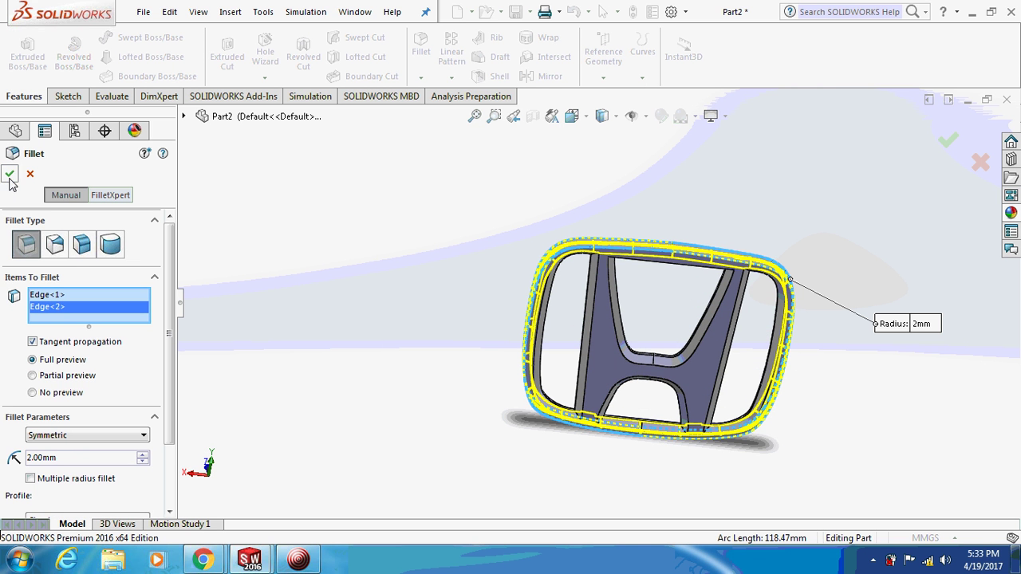
pyautogui.press('Return')
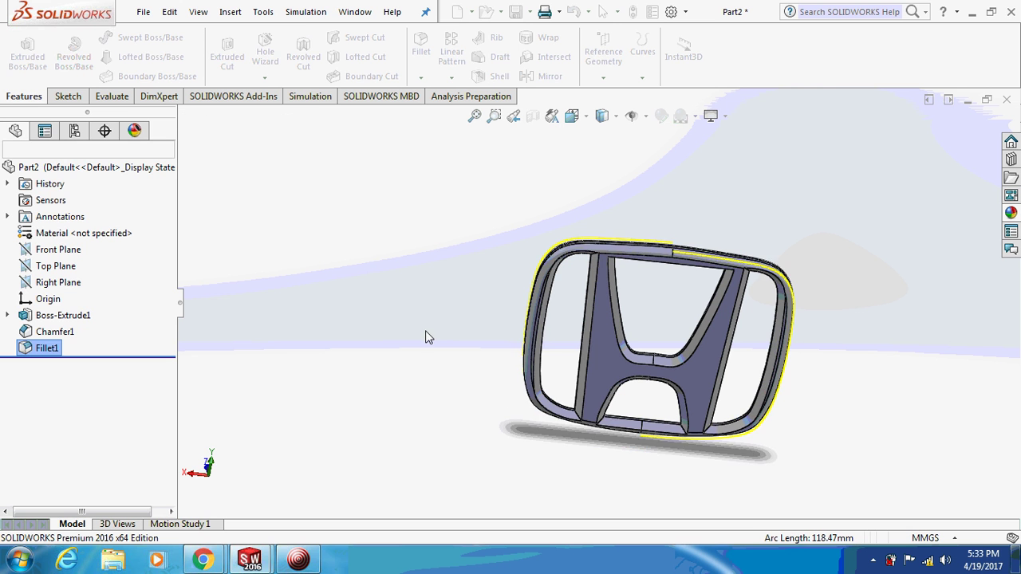
# Step: Drag polished steel from Appearances > Metal onto the logo and apply it to the whole part
pyautogui.moveTo(429, 330); pyautogui.dragTo(449, 236, button='middle')
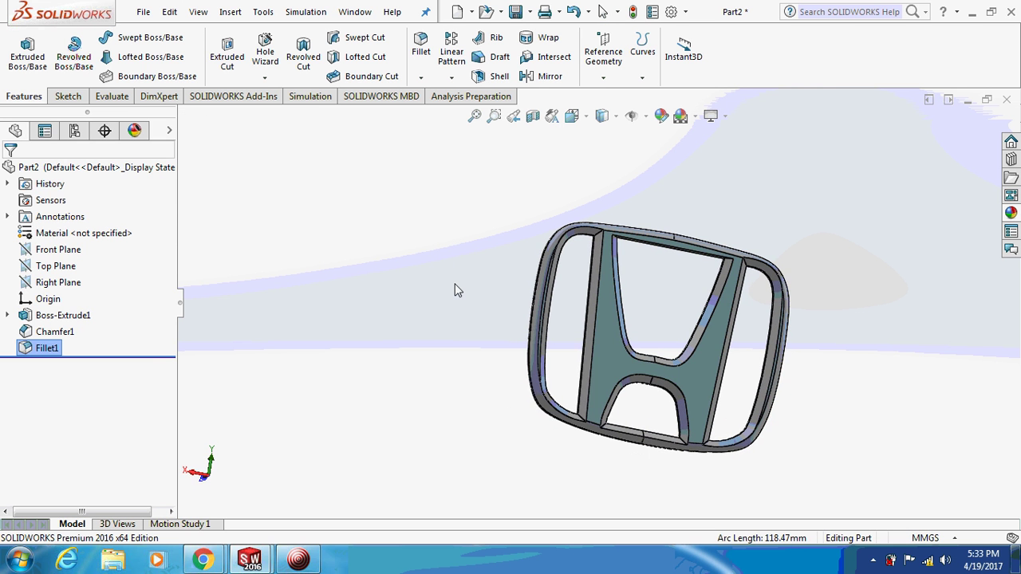
pyautogui.moveTo(454, 289); pyautogui.dragTo(426, 283, button='middle')
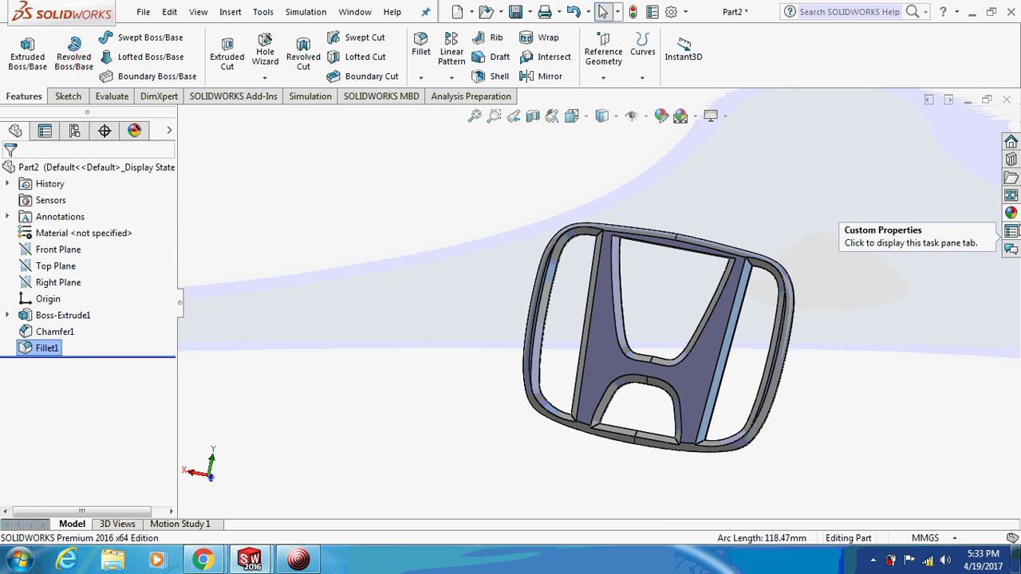
pyautogui.click(1011, 213)
pyautogui.click(830, 141)
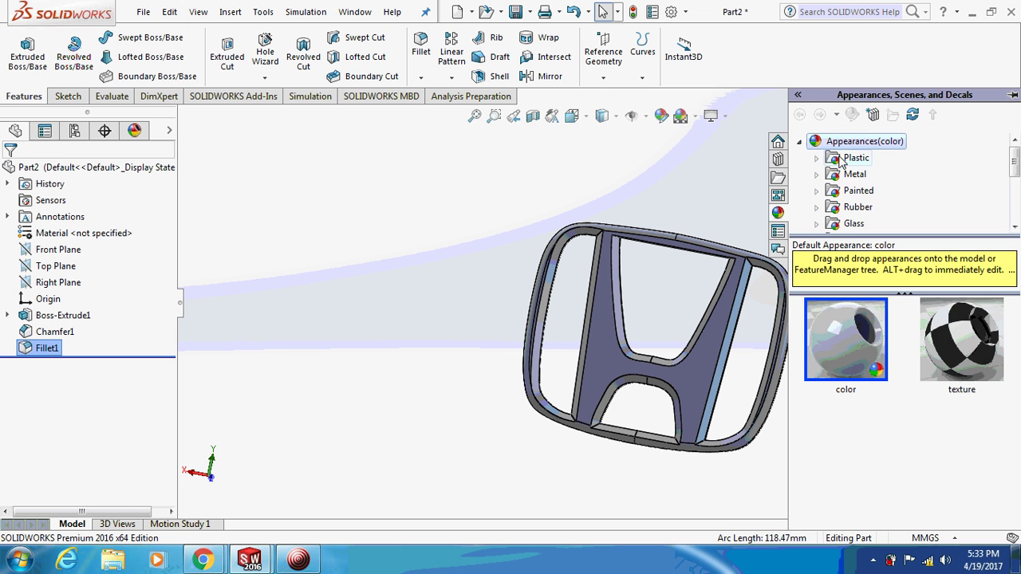
pyautogui.click(839, 159)
pyautogui.doubleClick(855, 174)
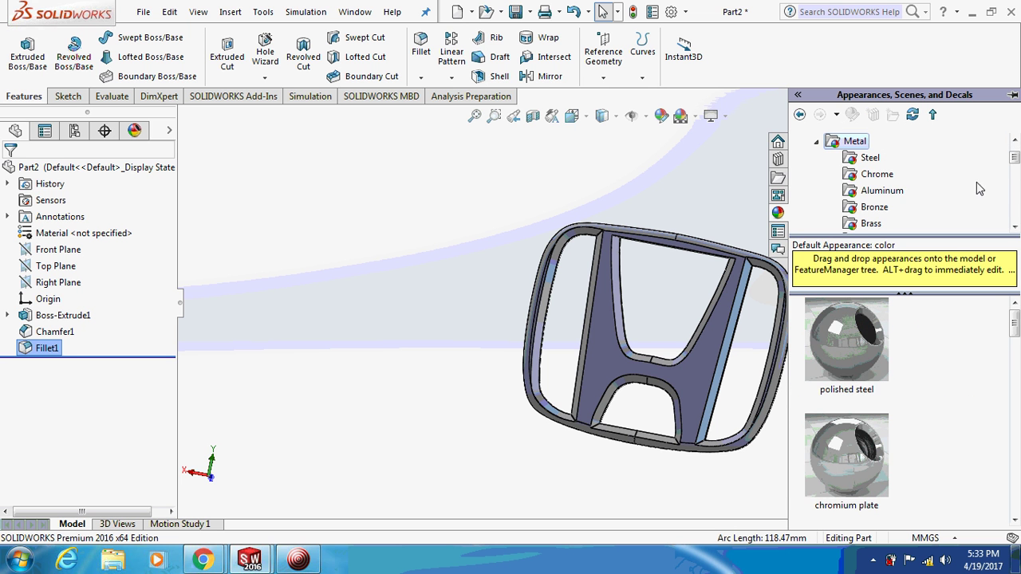
pyautogui.moveTo(870, 333); pyautogui.dragTo(598, 359)
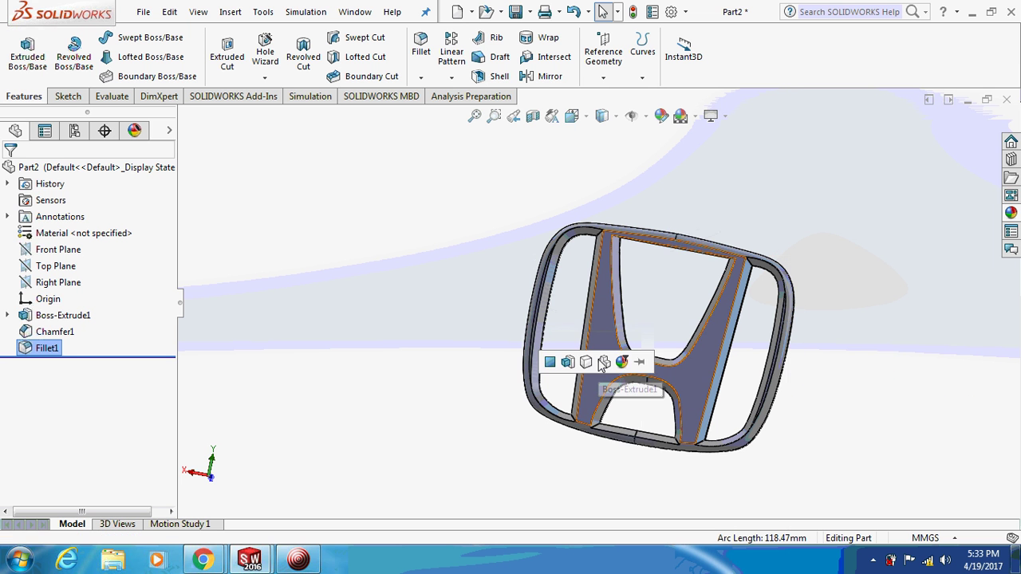
pyautogui.click(623, 363)
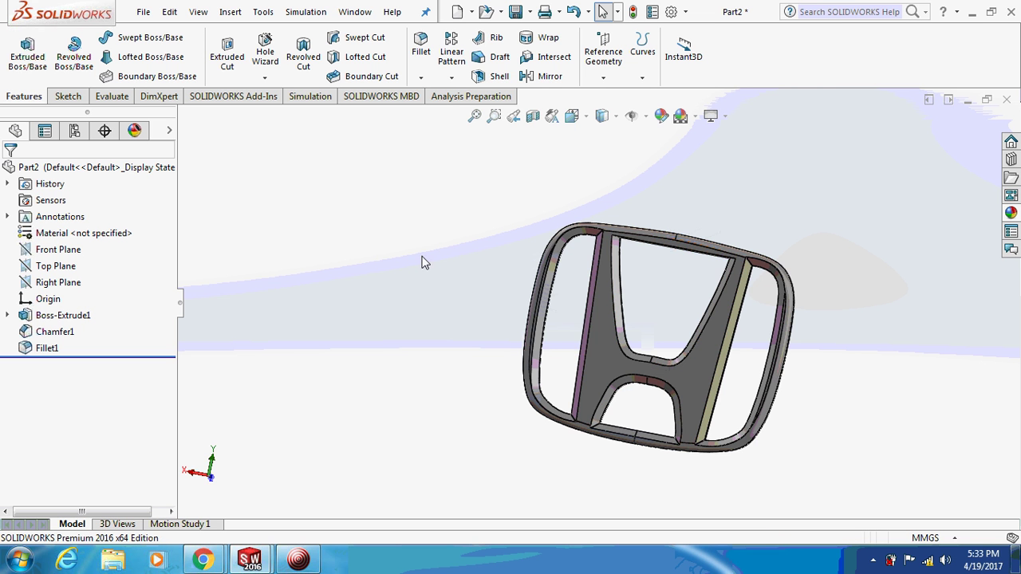
pyautogui.moveTo(422, 260)
pyautogui.mouseDown(button='middle')
pyautogui.moveTo(508, 312)
pyautogui.moveTo(620, 333)
pyautogui.moveTo(376, 301)
pyautogui.moveTo(445, 319)
pyautogui.mouseUp(button='middle')
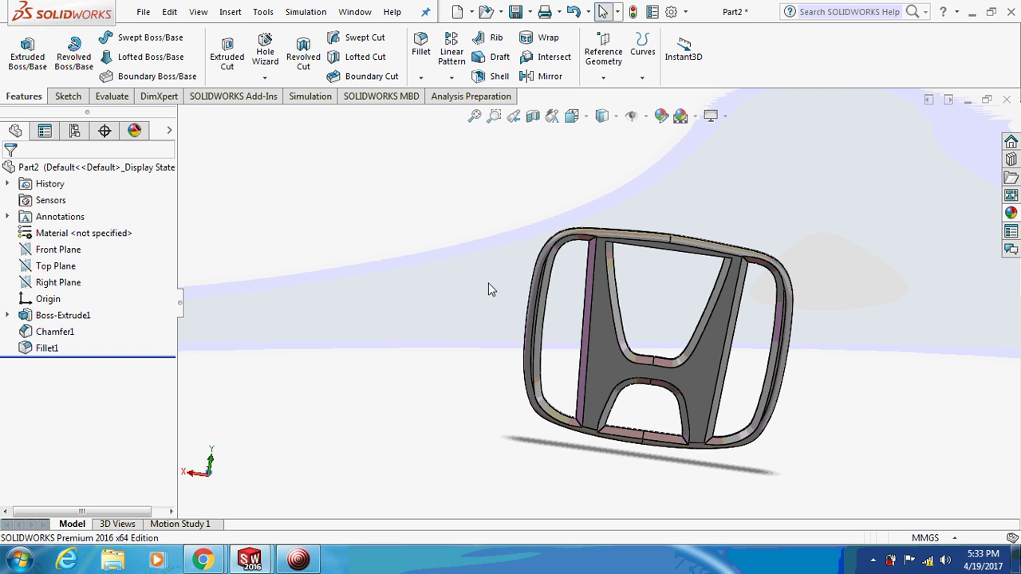